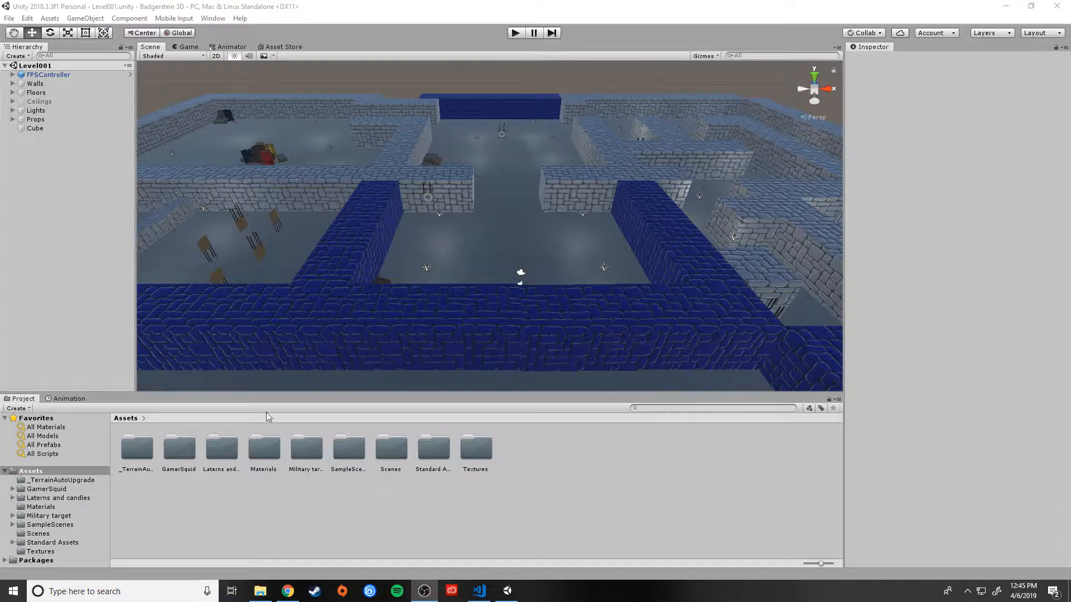
Look over the level's rooms, blue and grey stone walls, lights and props in the scene view
click(490, 8)
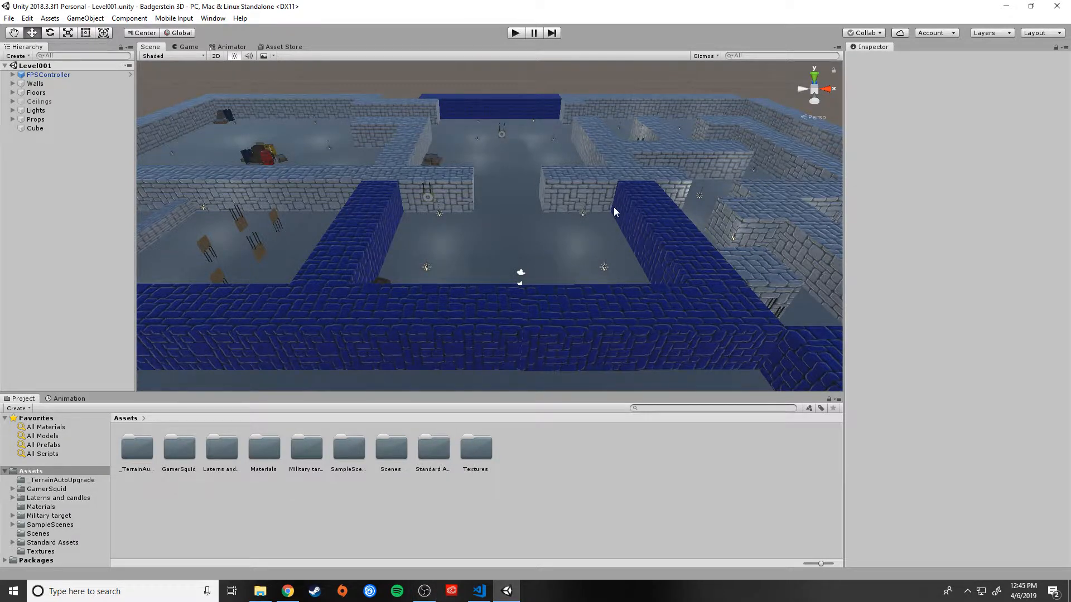
mouse_move(613, 203)
alt+mouse_down()
mouse_move(462, 204)
mouse_move(537, 227)
mouse_move(640, 227)
mouse_move(615, 215)
alt+mouse_up()
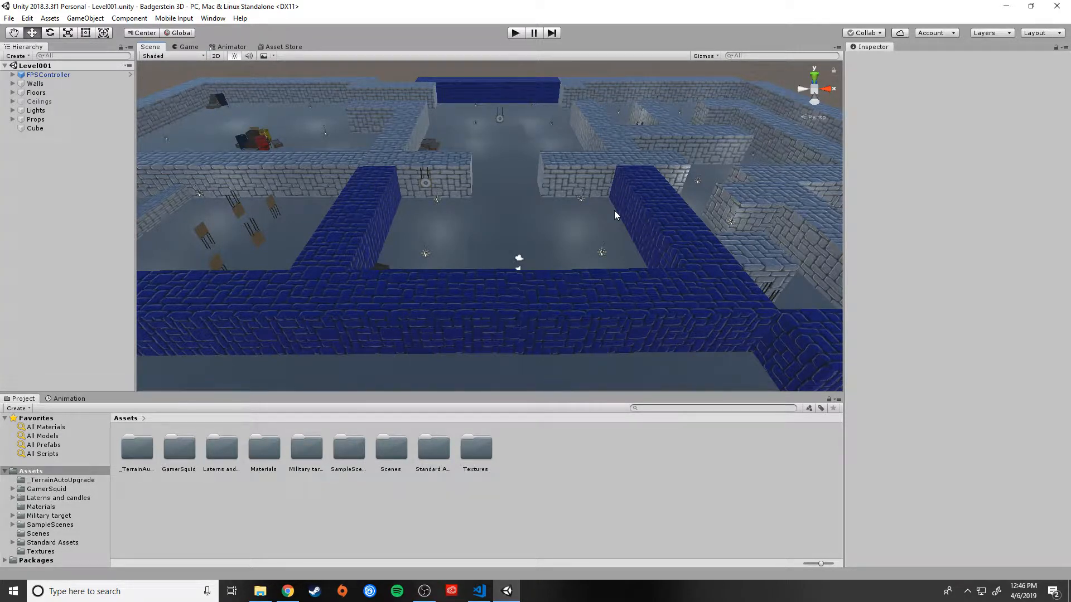
alt+drag(603, 176, 841, 70)
right_drag(840, 69, 217, 195)
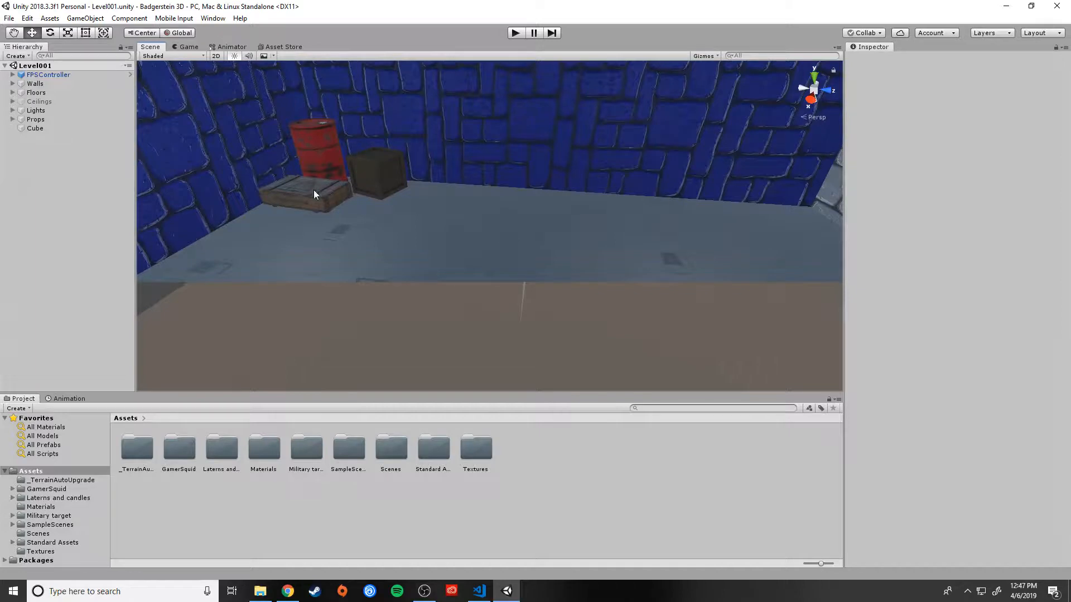
right_drag(445, 192, 571, 203)
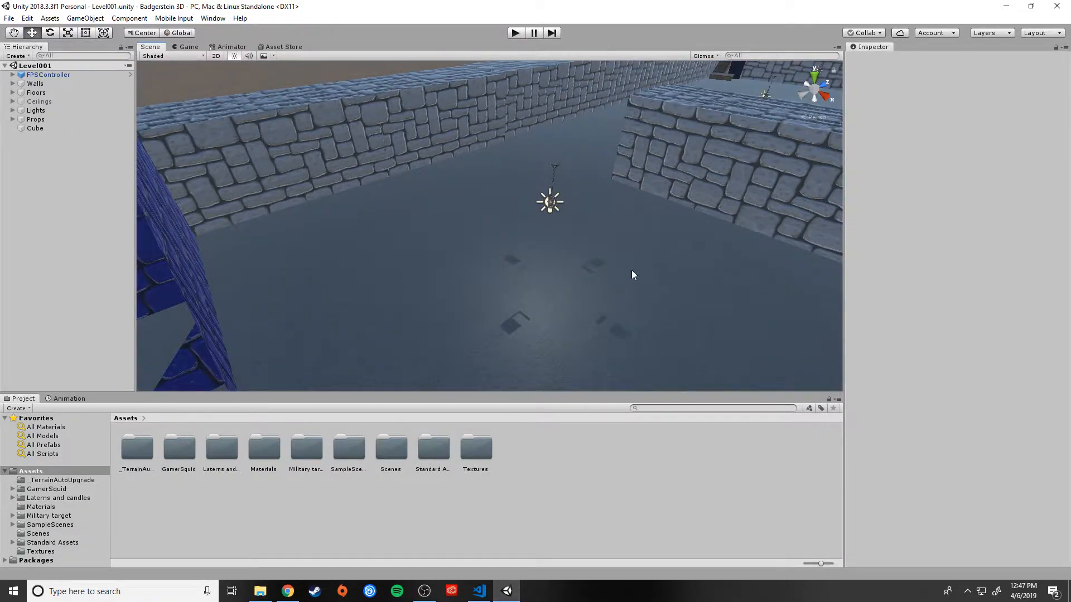
right_drag(632, 273, 781, 276)
Enable the Ceilings object to view the level covered, and disable it again
click(49, 102)
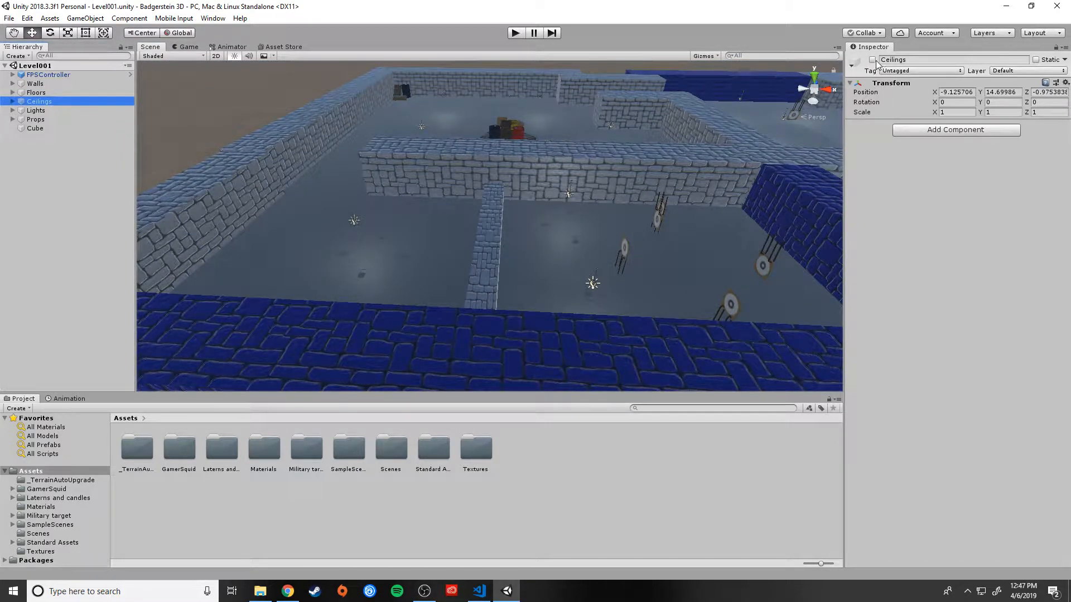
click(873, 60)
right_drag(758, 145, 571, 272)
click(873, 60)
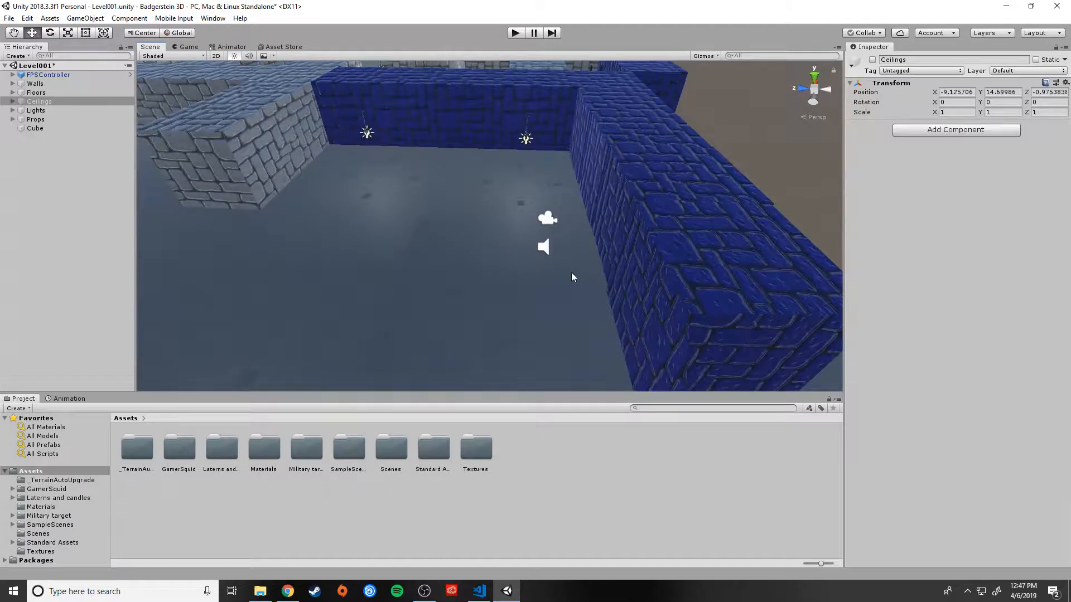
Inspect the FPSController object and locate its prefab in Standard Assets/Characters/FirstPersonCharacter/Prefabs
click(60, 75)
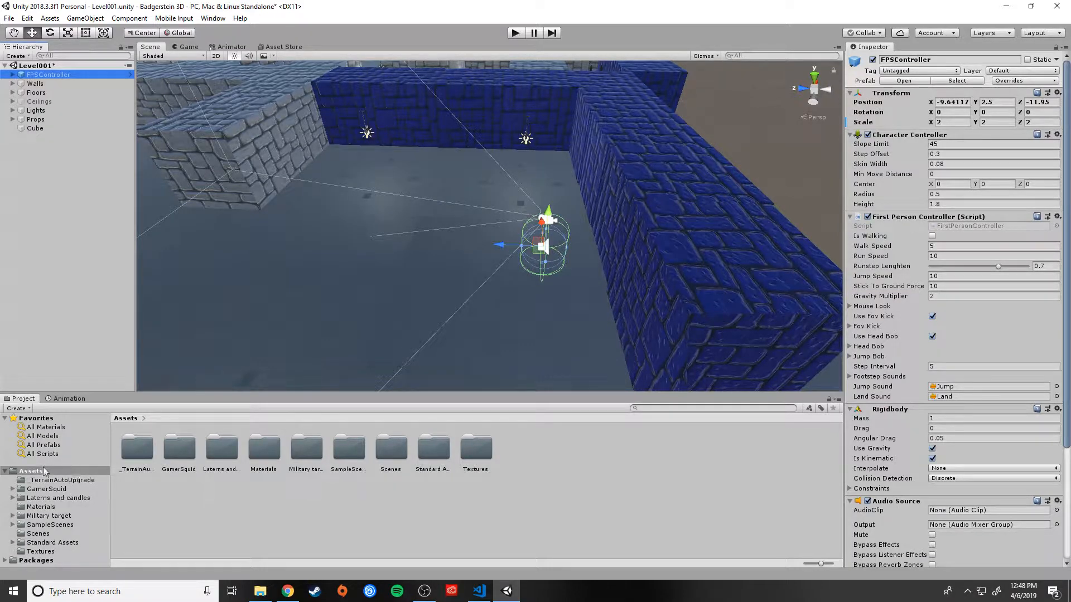
click(47, 544)
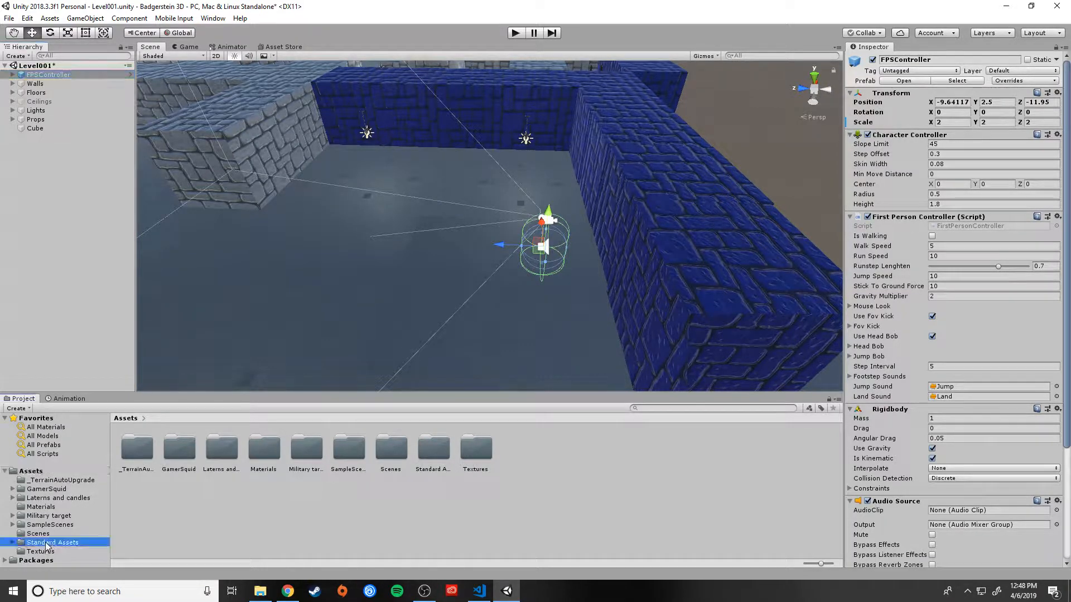
click(12, 542)
scroll(51, 534, down, 4)
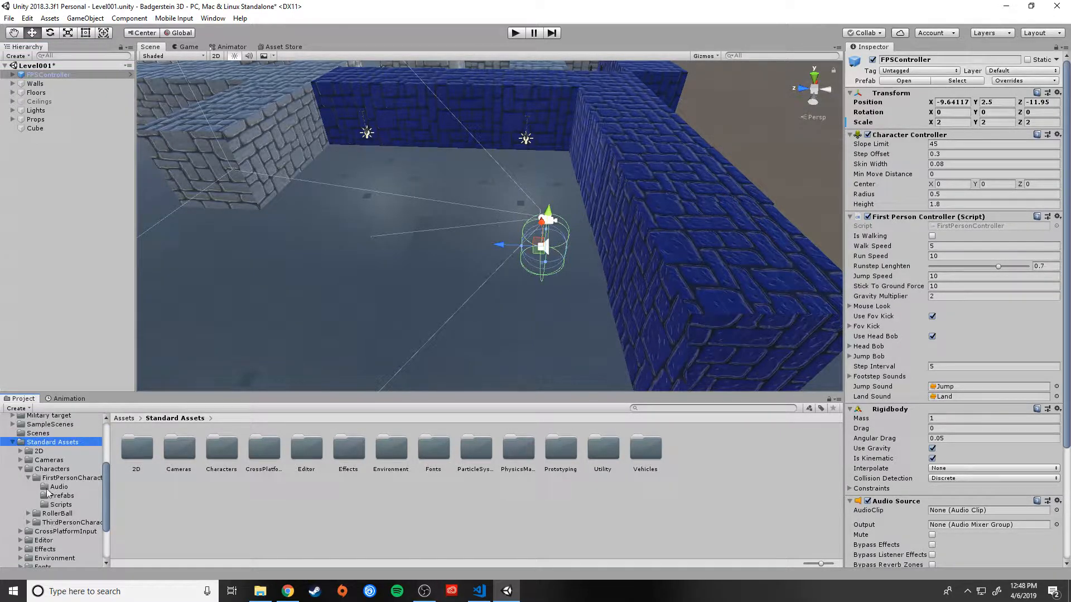
click(50, 469)
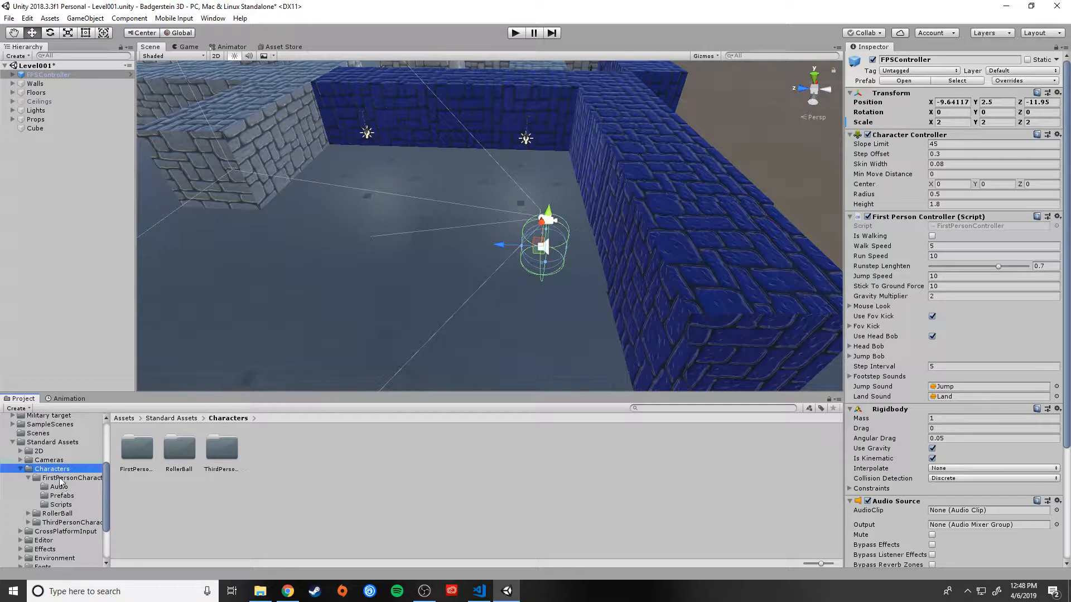
click(44, 478)
click(60, 495)
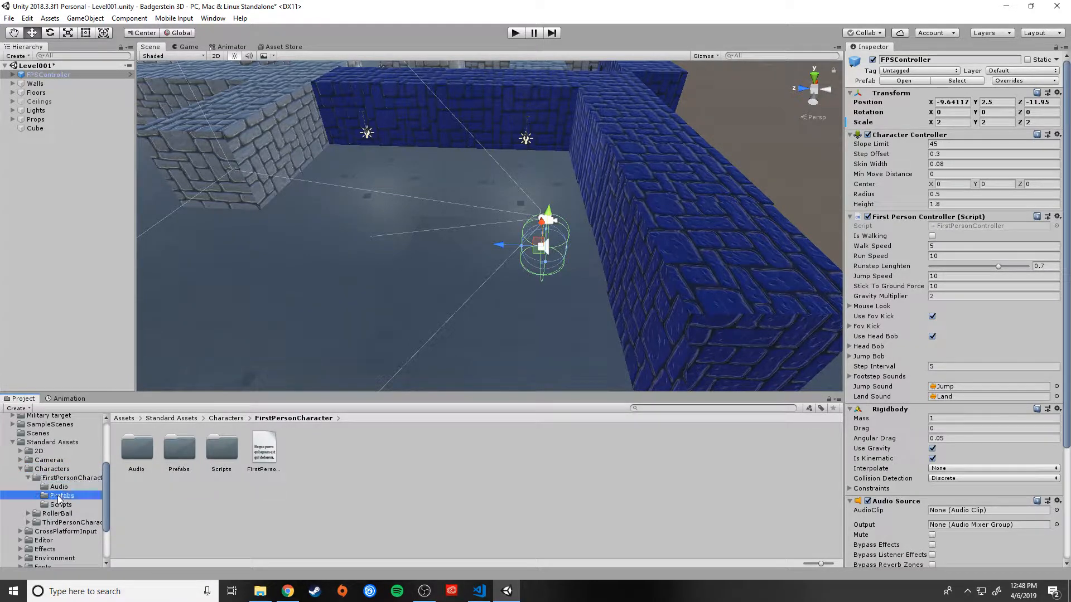
click(136, 454)
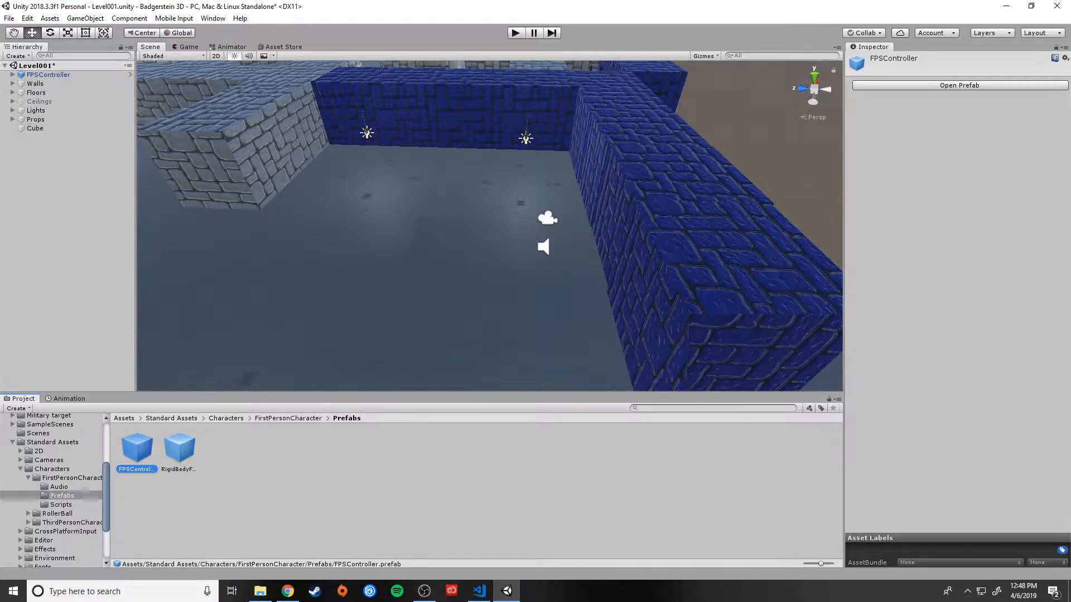
click(21, 469)
Enable the Ceilings object so that the level is covered
alt+drag(496, 259, 637, 298)
right_drag(630, 193, 603, 252)
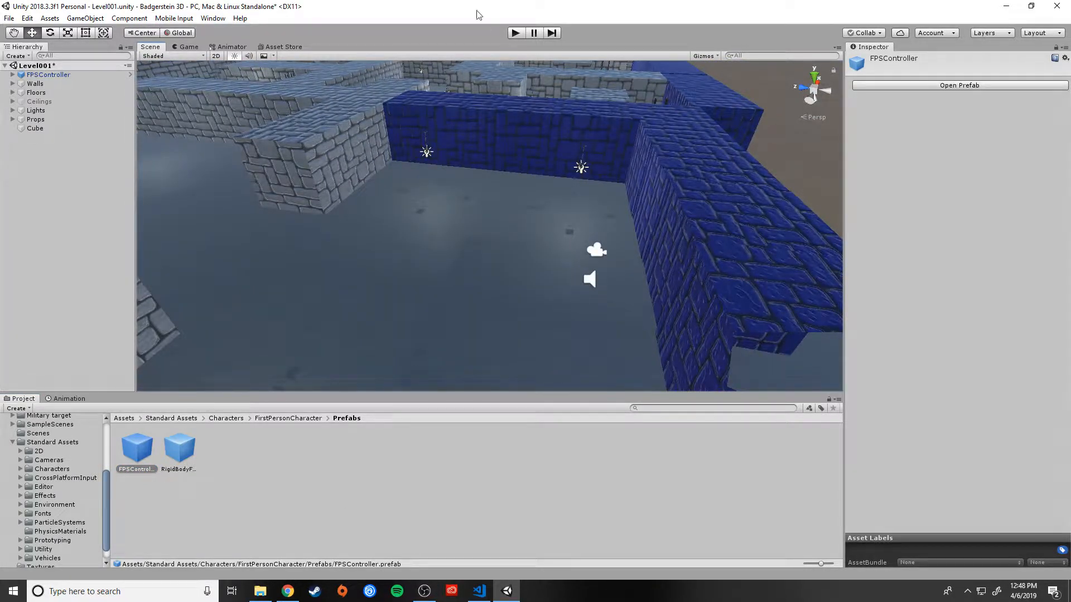
click(35, 102)
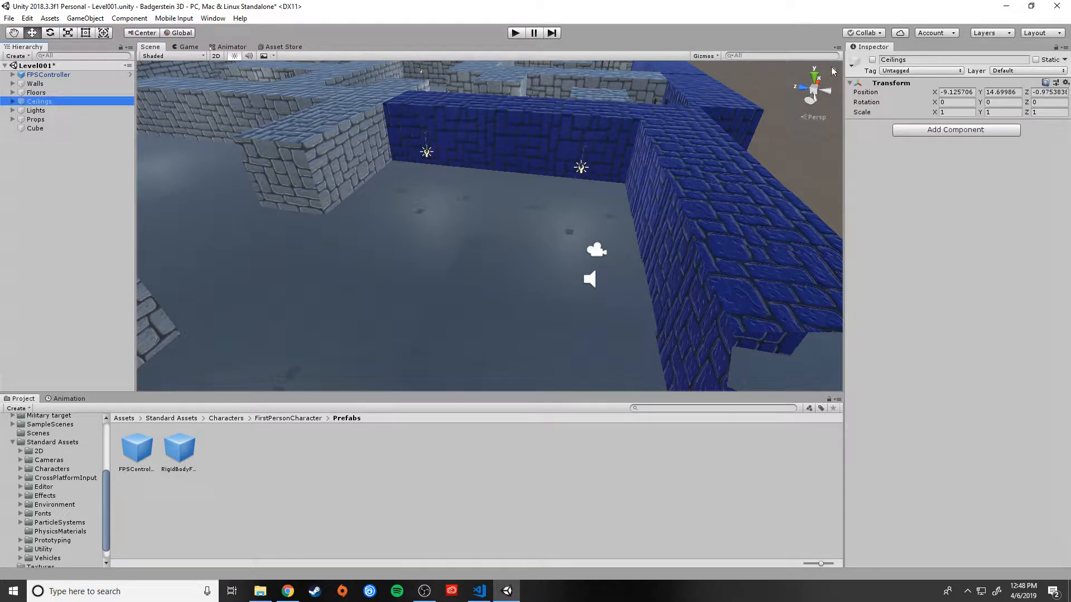
click(873, 61)
Play-test the level, walking the first-person character through the starting room, corridors, barrel and crate area and target range
click(517, 33)
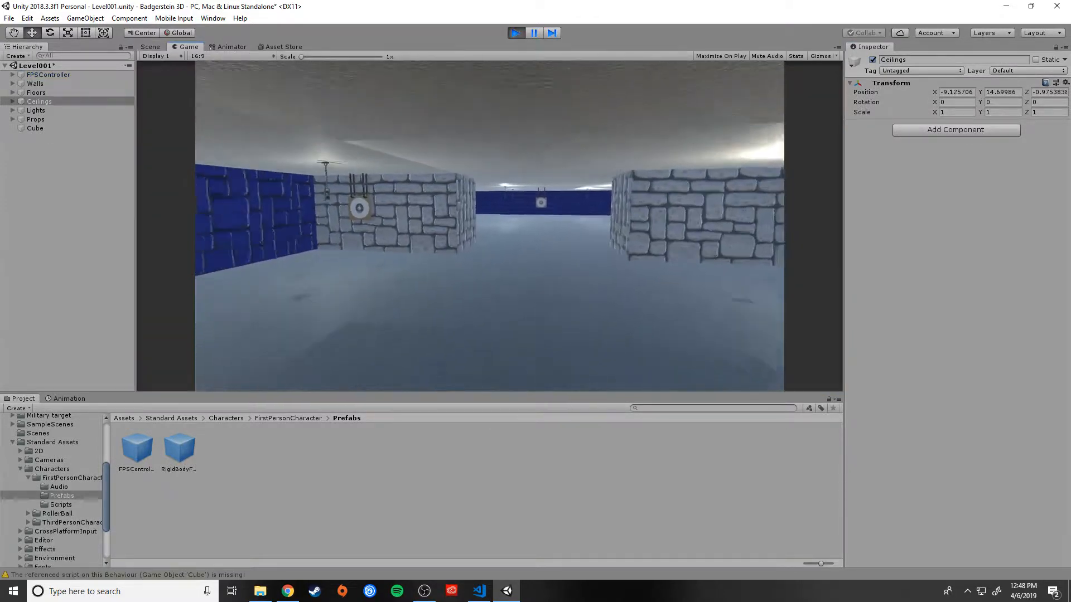
key(w)
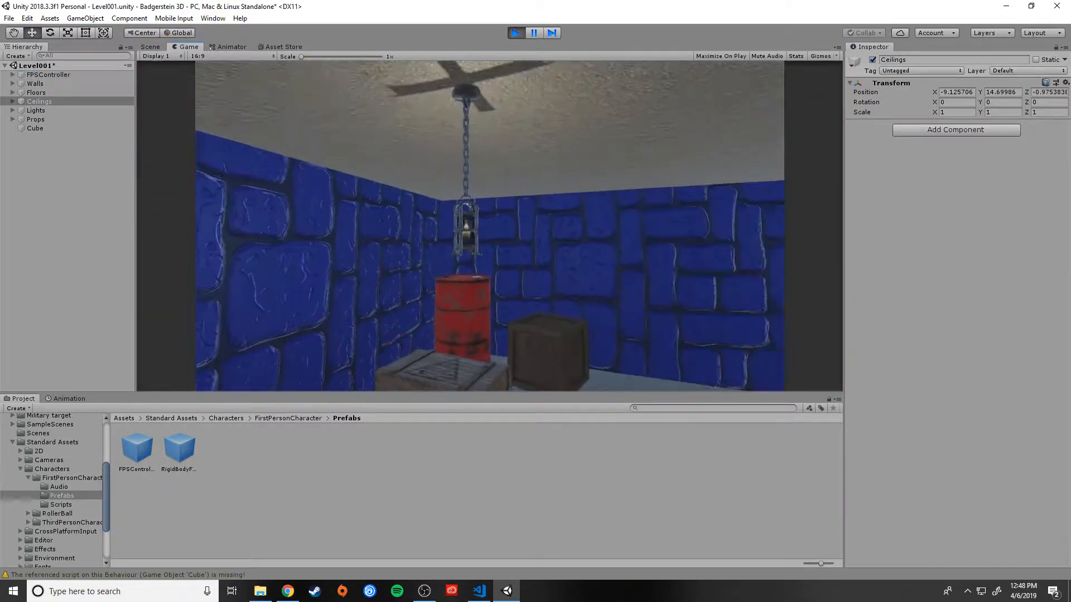
key(w)
key(s)
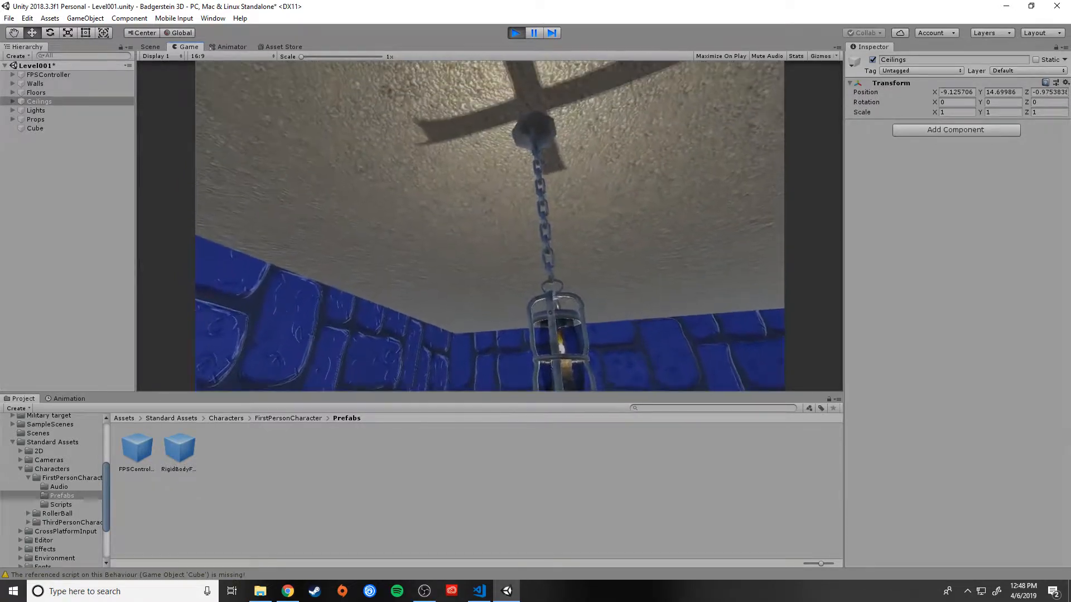
key(w)
key(w)
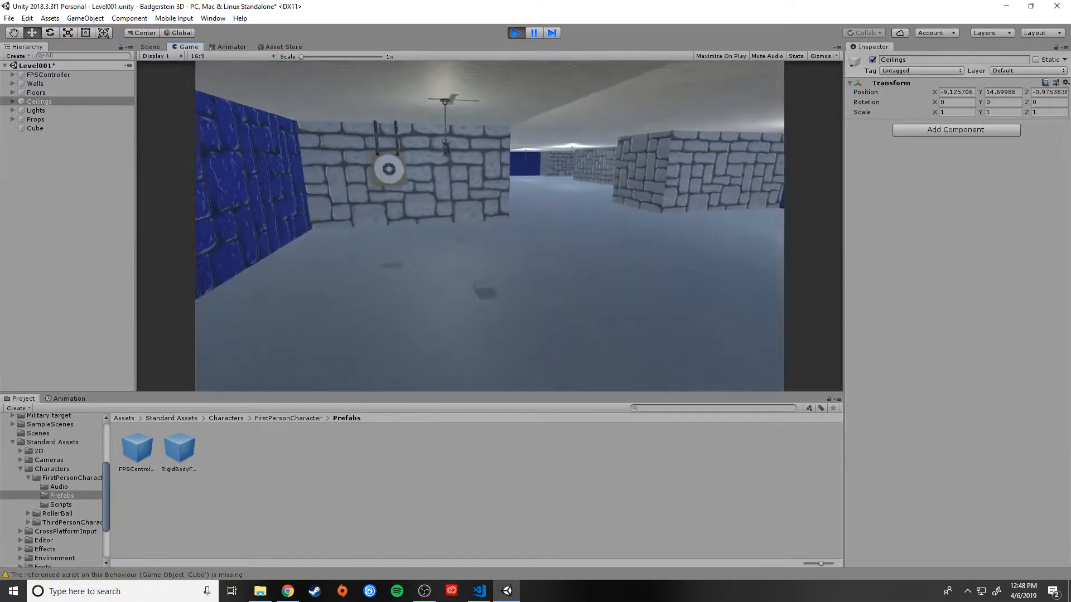
key(w)
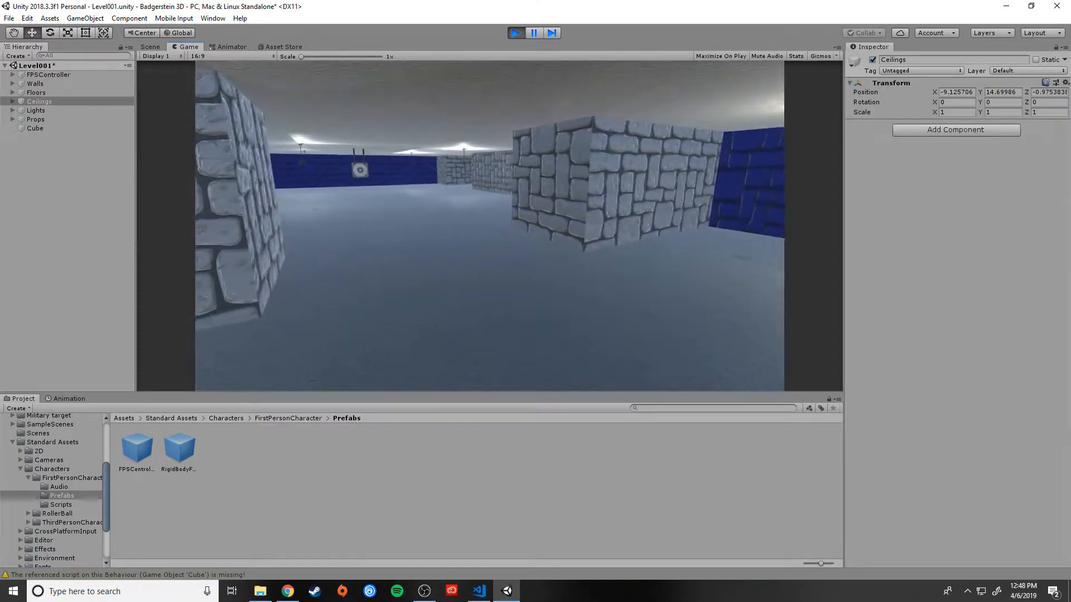
key(w)
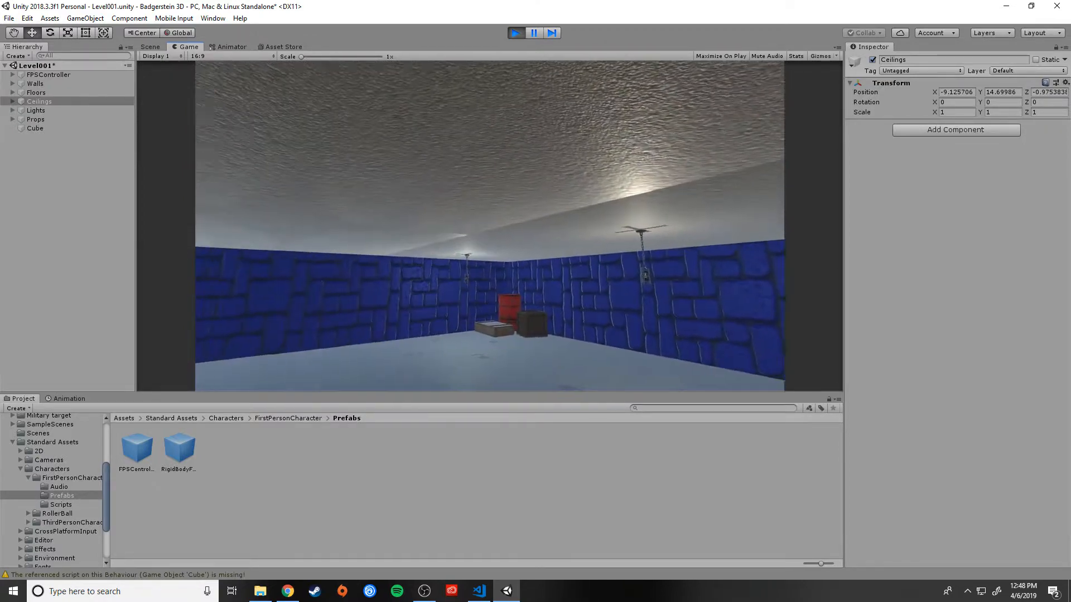
key(w)
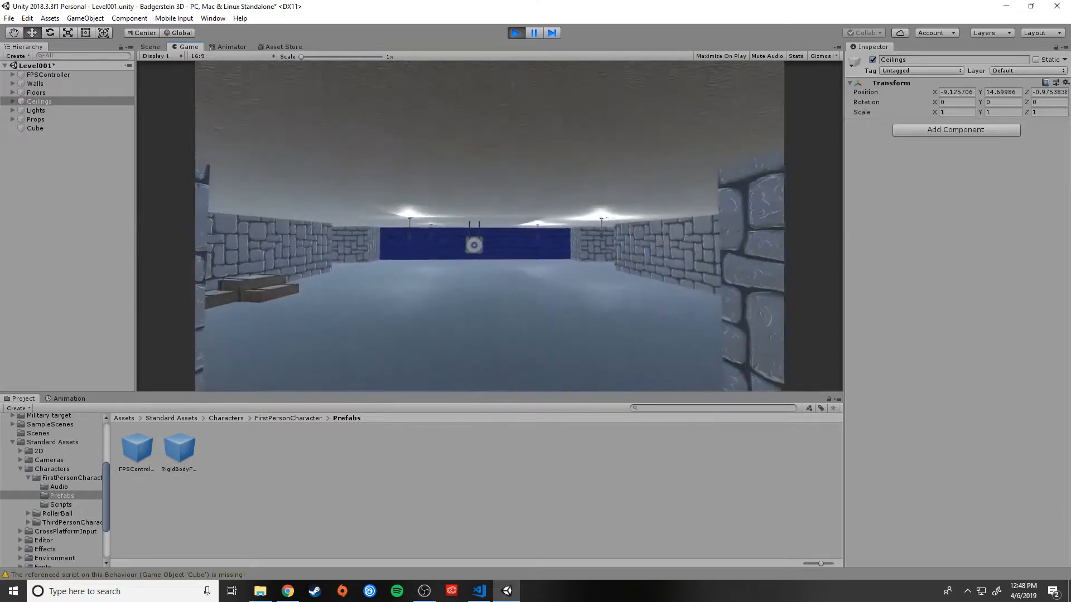
key(w)
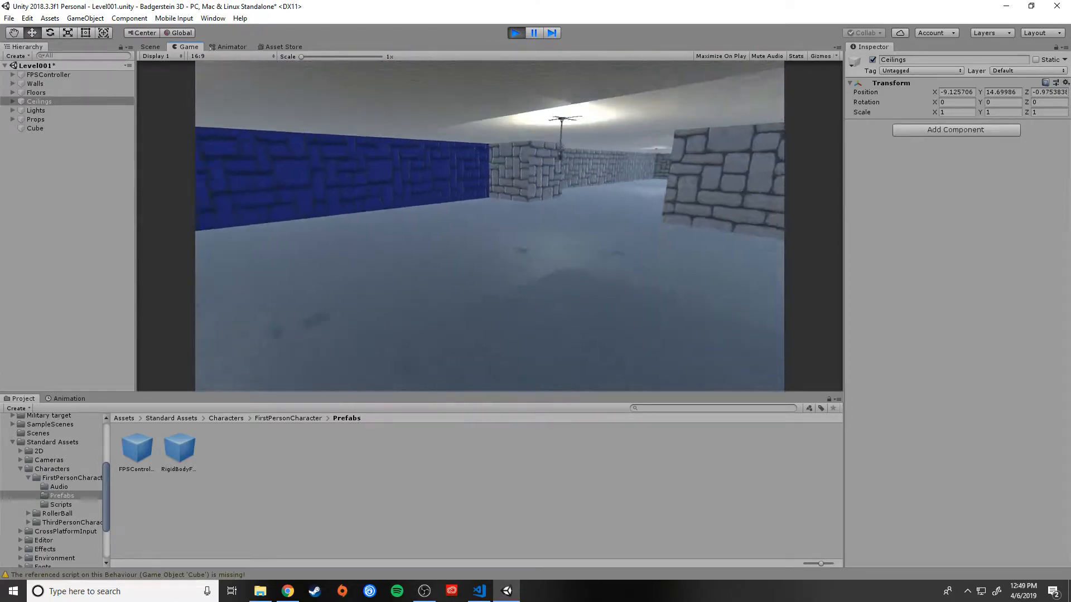
key(w)
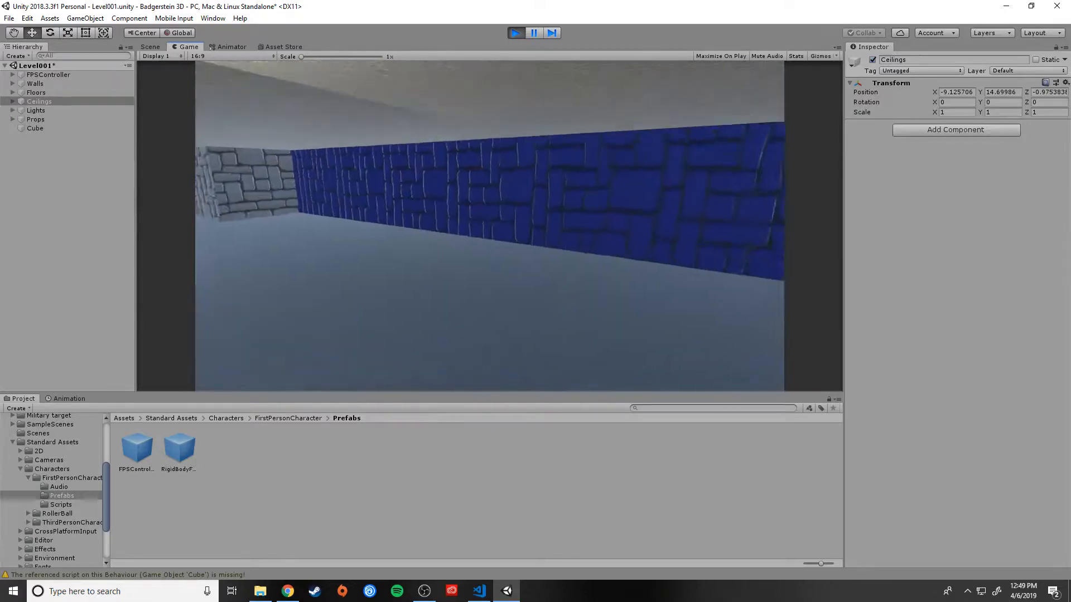
key(w)
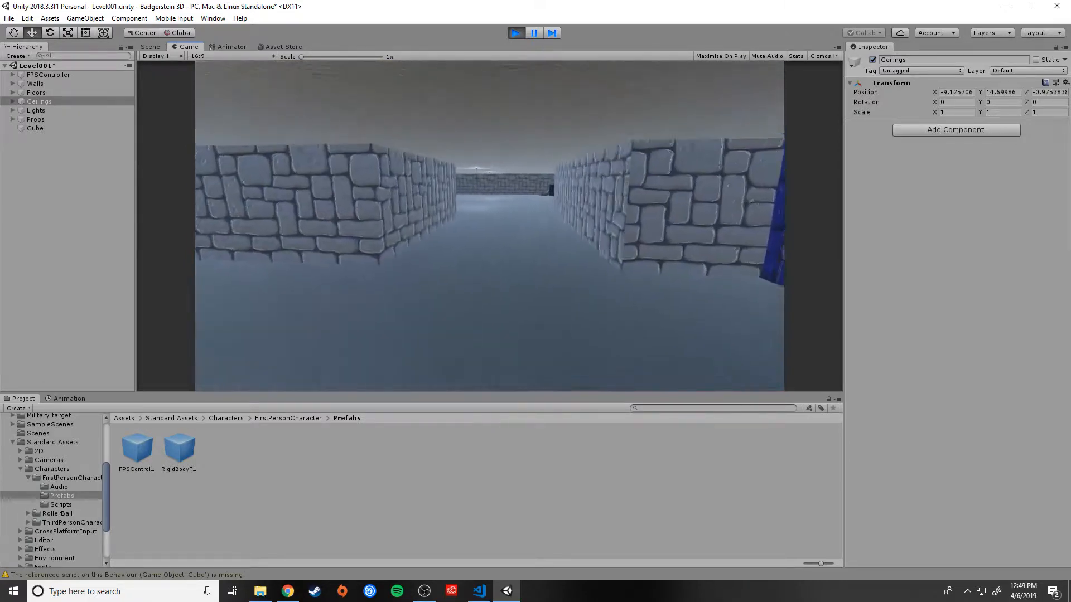
key(w)
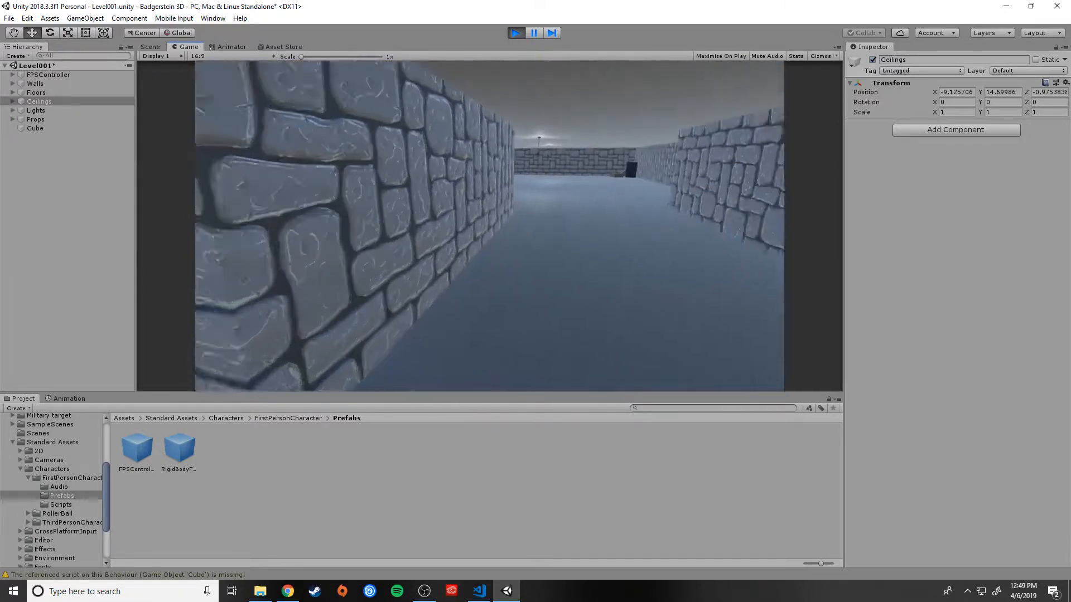
key(w)
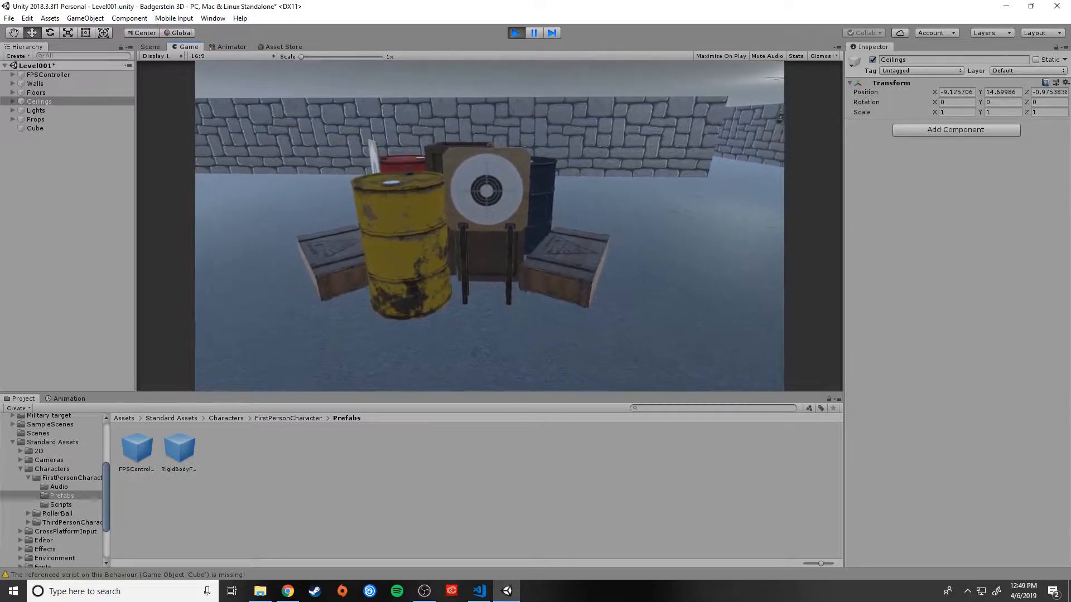
key(w)
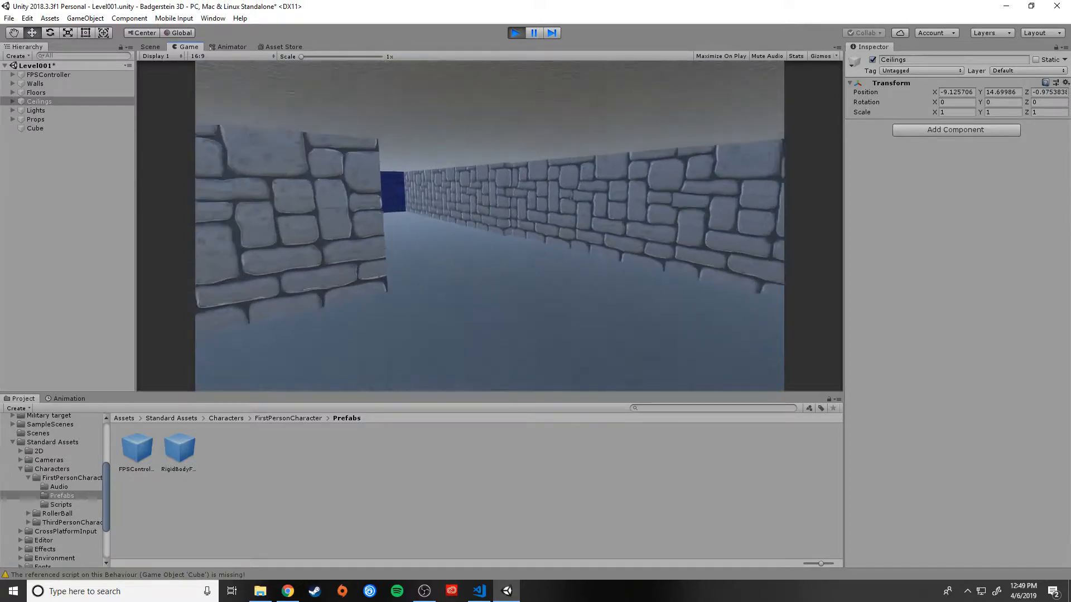
key(w)
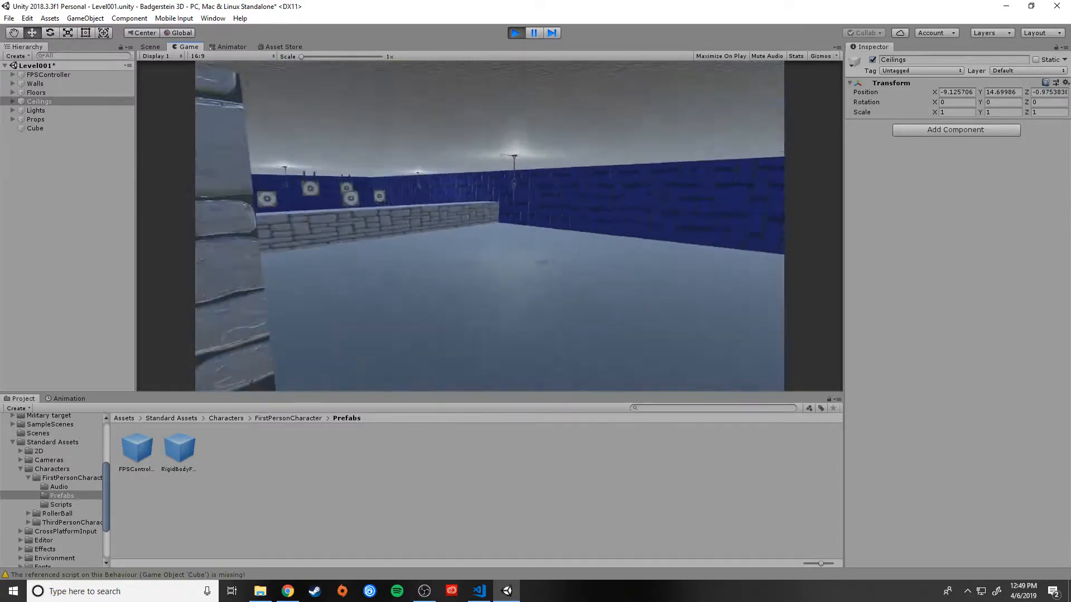
key(w)
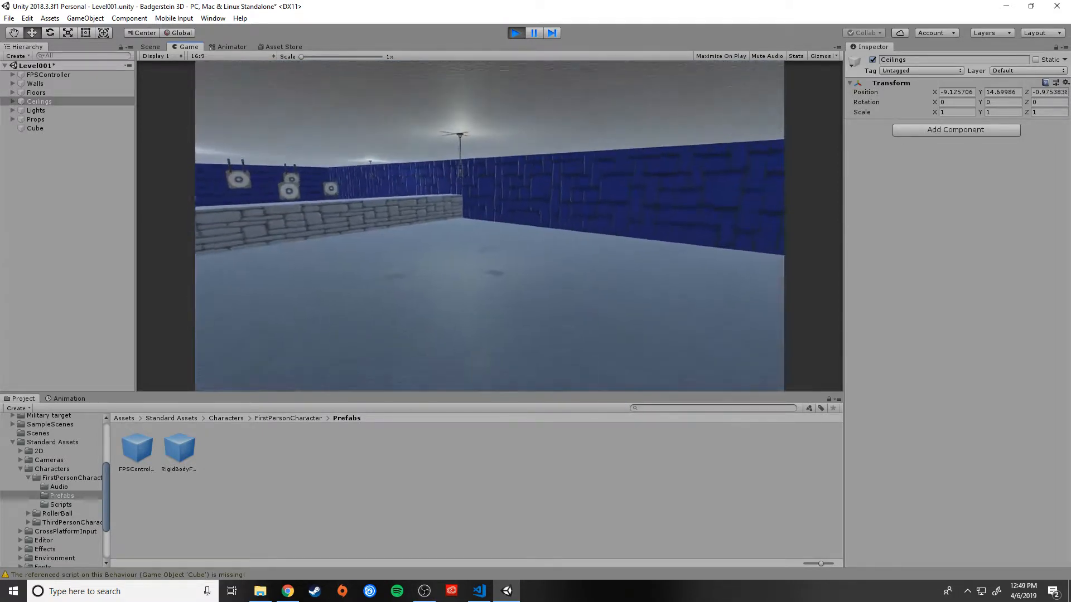
key(w)
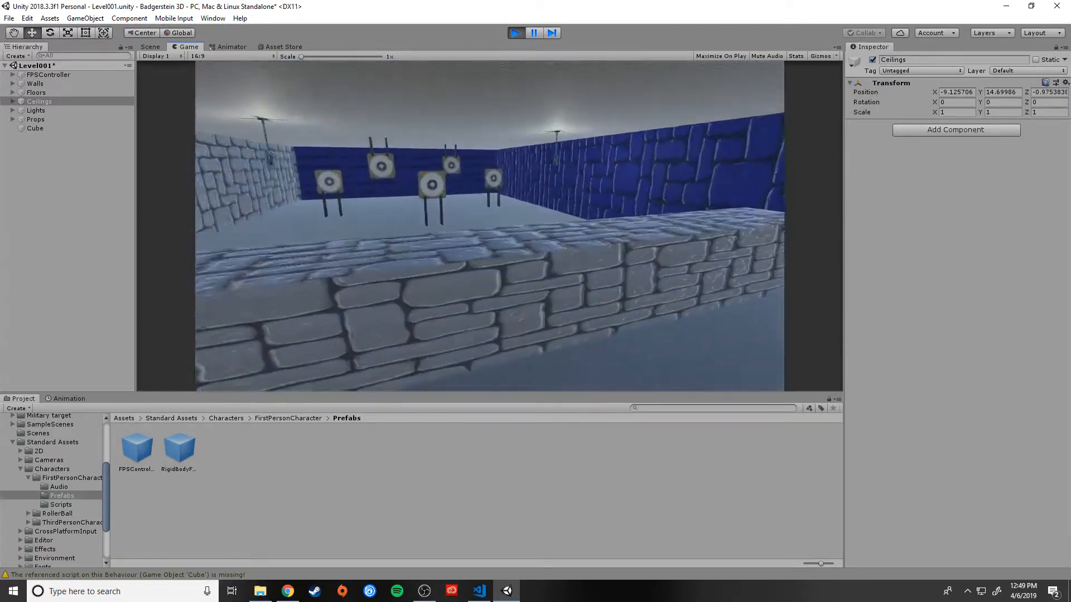
key(w)
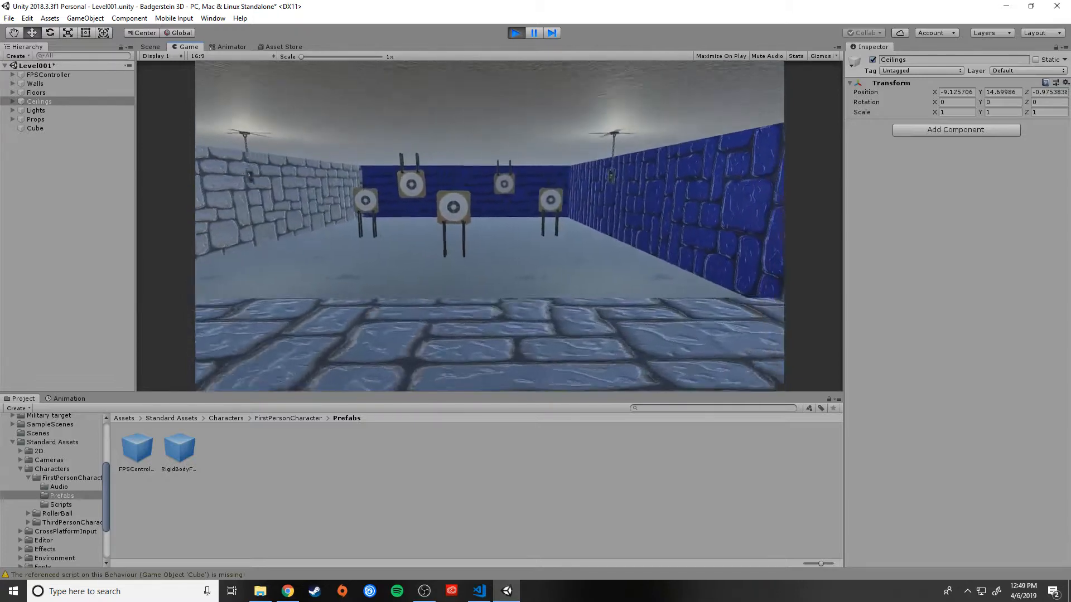
key(w)
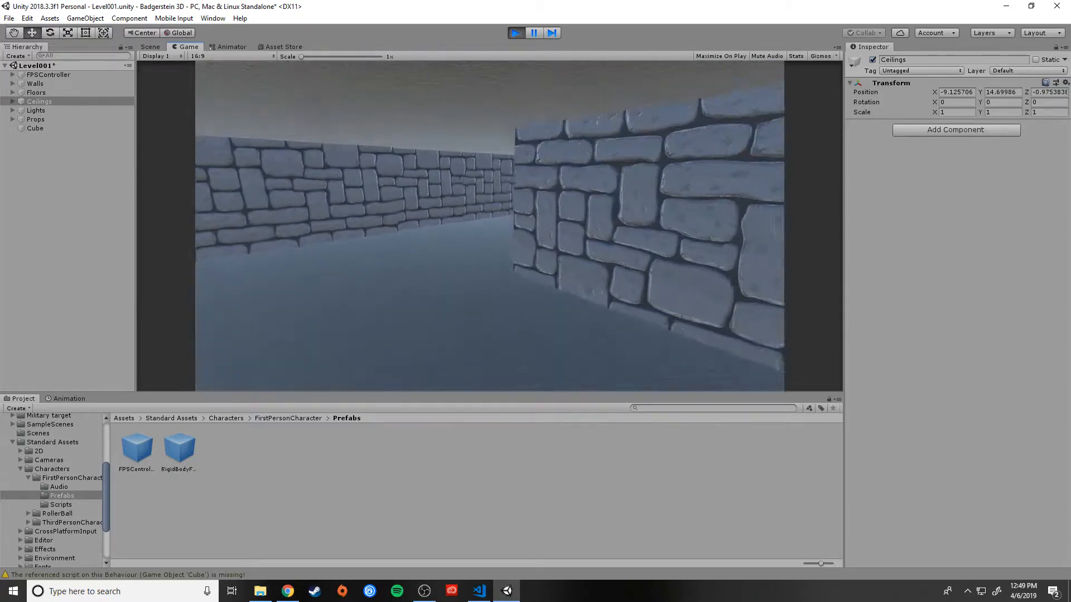
key(w)
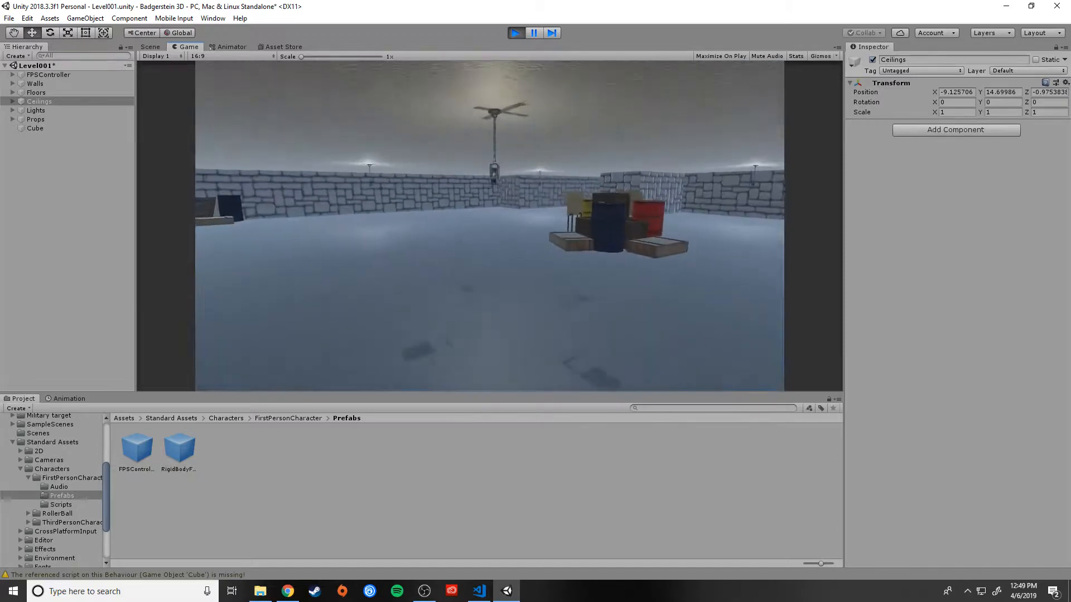
key(w)
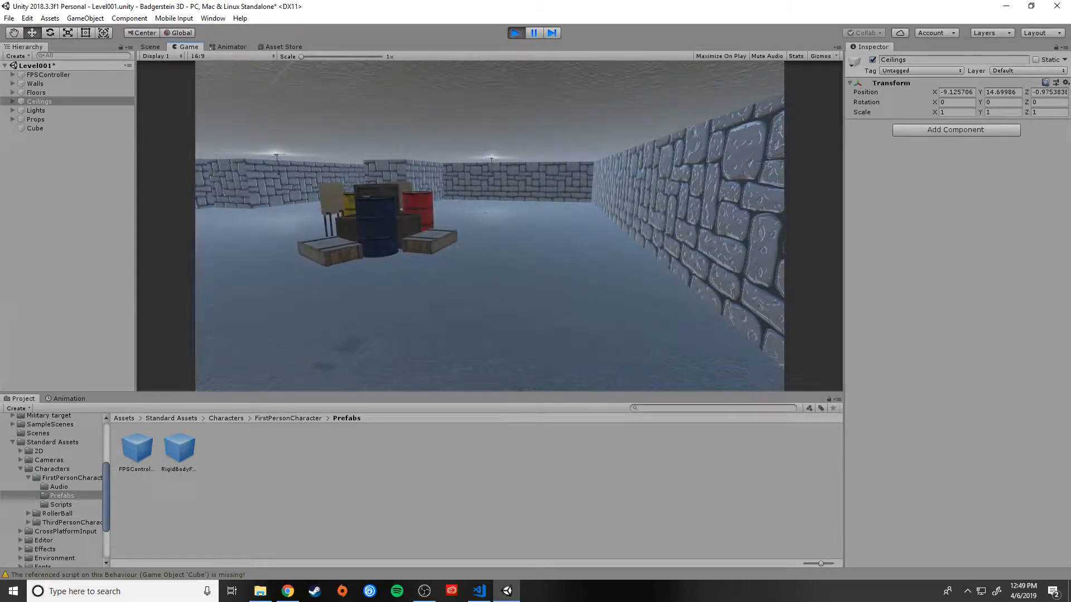
key(w)
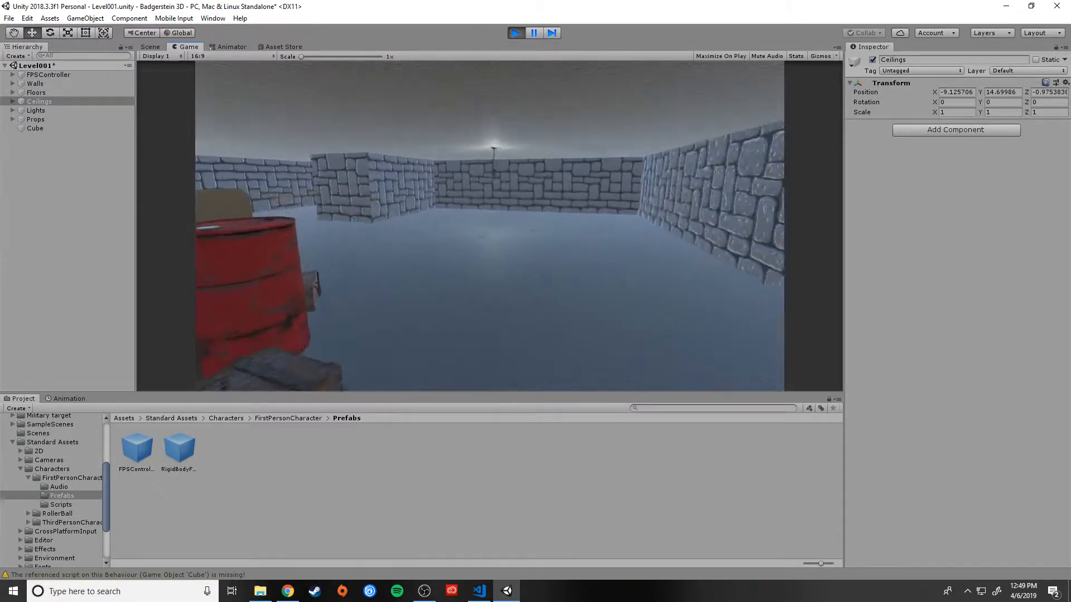
Play-test the rest of the level, walking past the blue walls, then stop the play test
key(w)
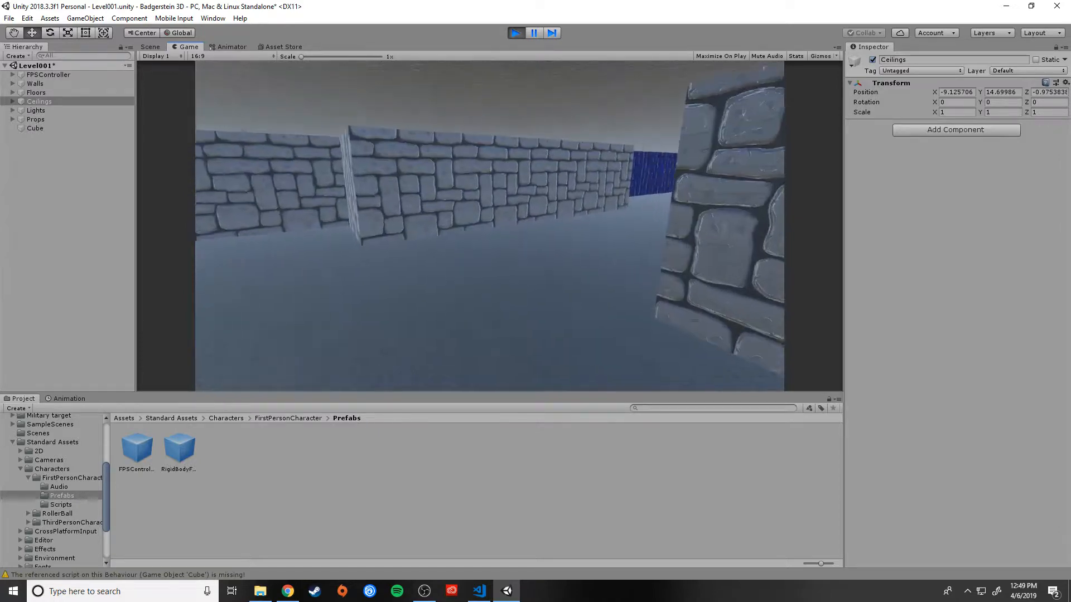
key(w)
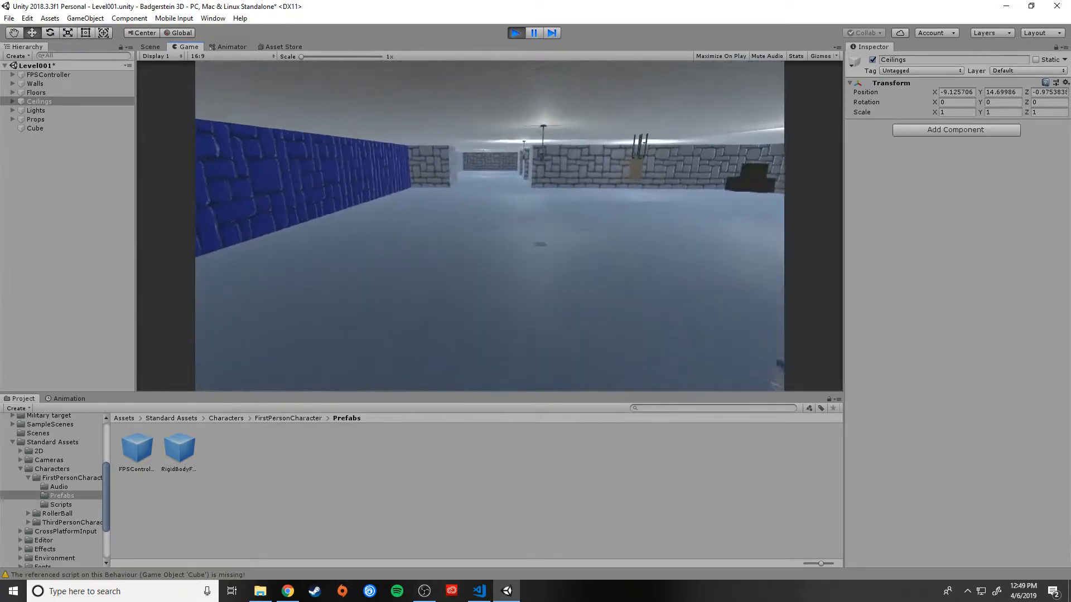
key(w)
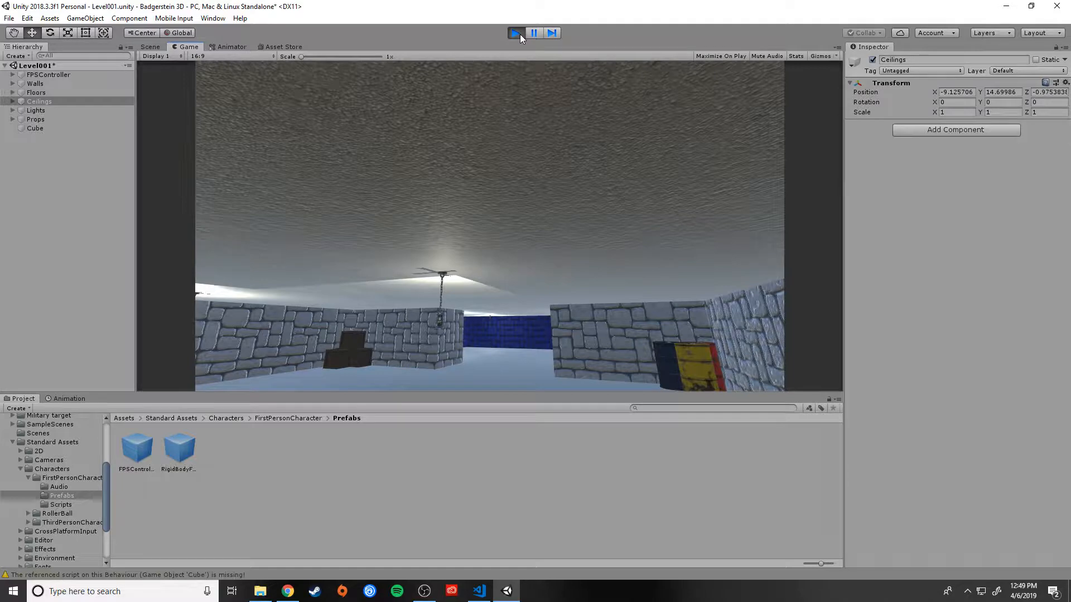
click(519, 35)
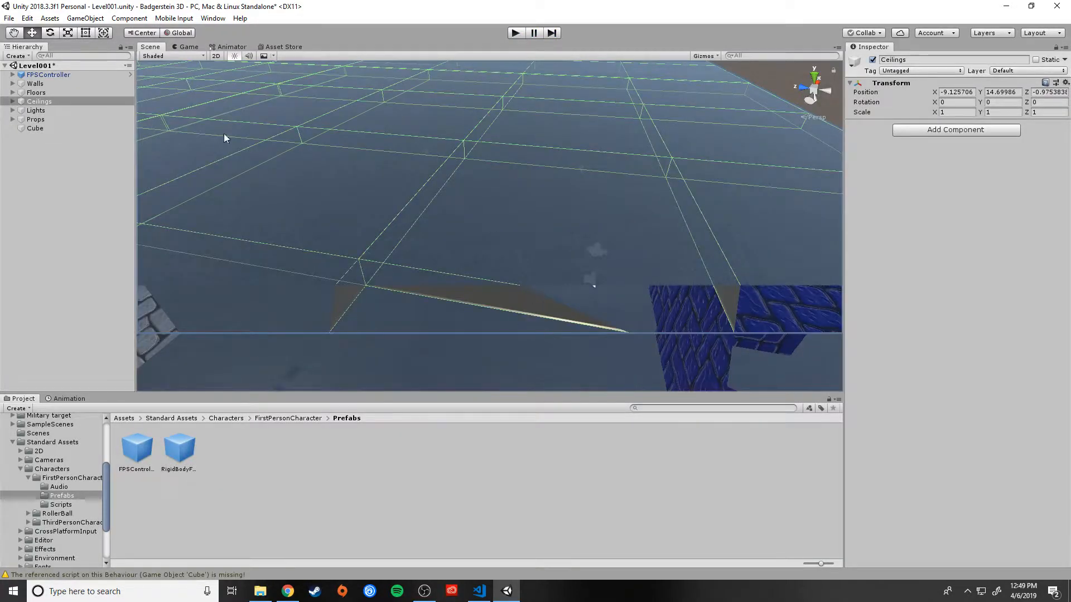
Disable the Ceilings object and examine the end wall blocks on both sides of the corridor opening
click(873, 60)
right_drag(713, 226, 470, 198)
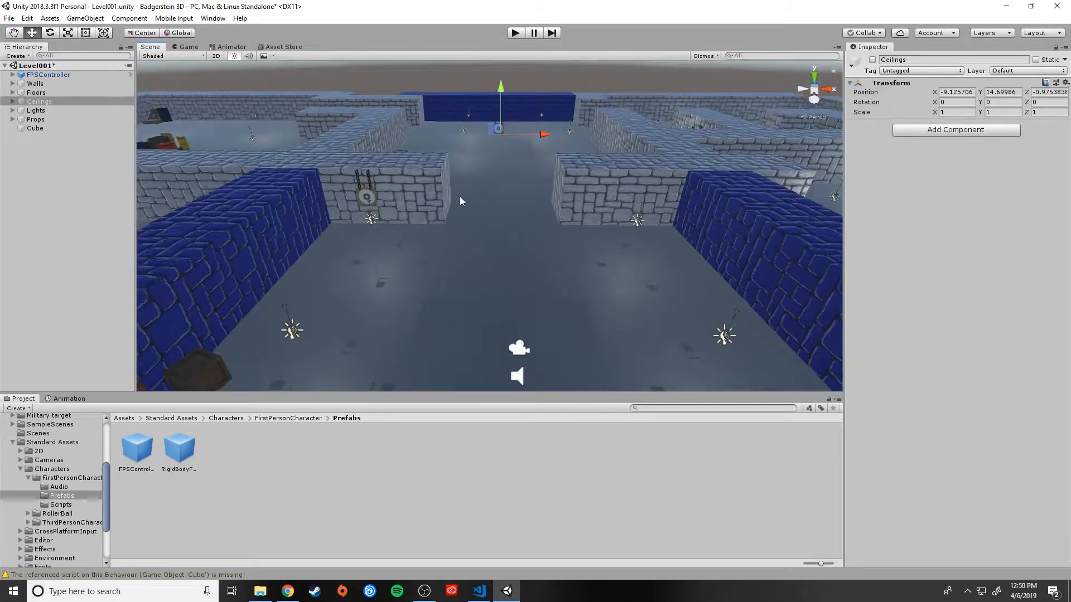
click(578, 185)
click(437, 184)
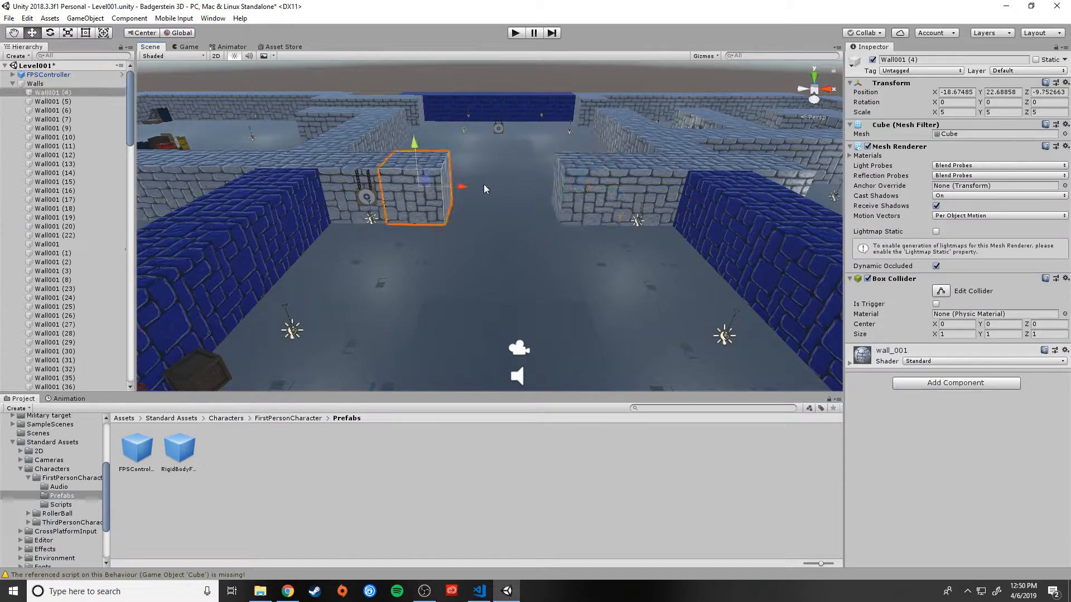
click(578, 182)
click(445, 184)
right_drag(503, 135, 842, 127)
right_drag(1049, 123, 501, 201)
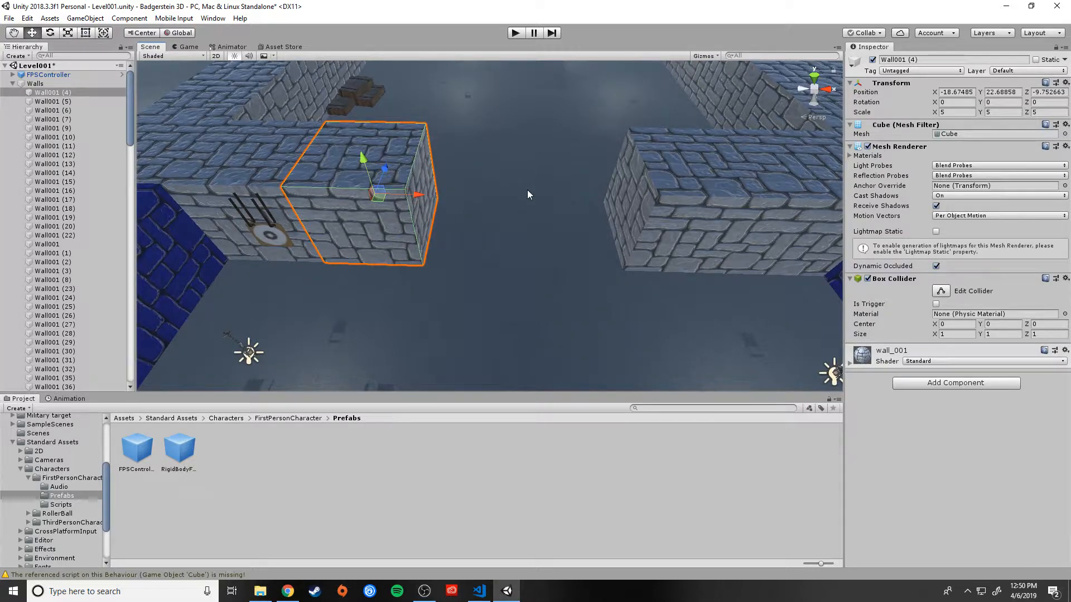
right_drag(491, 222, 393, 207)
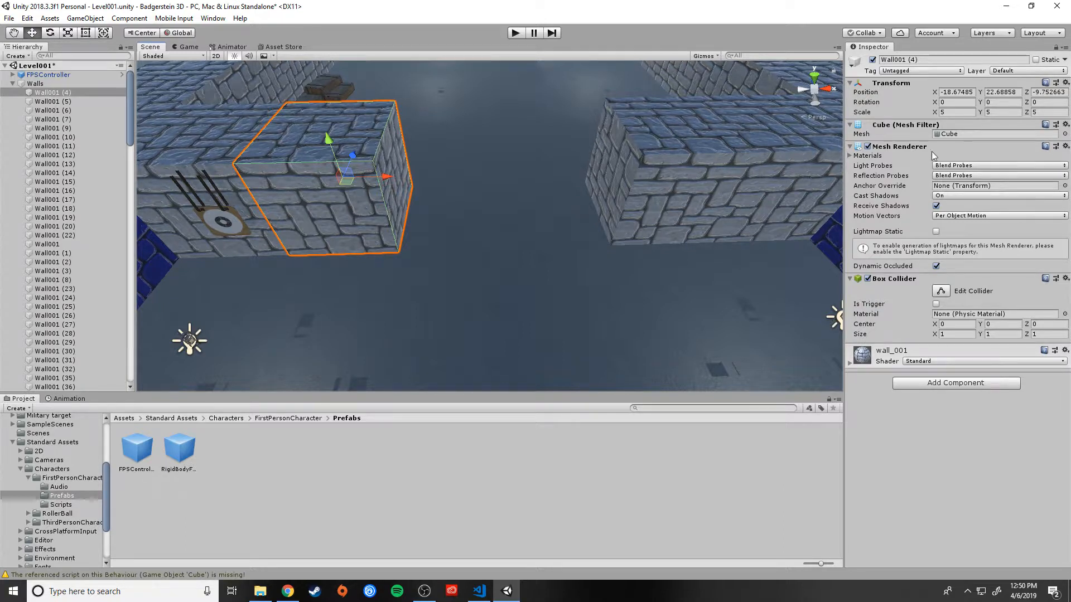
Collapse the Walls group and create a new 3D cube in the scene
click(13, 83)
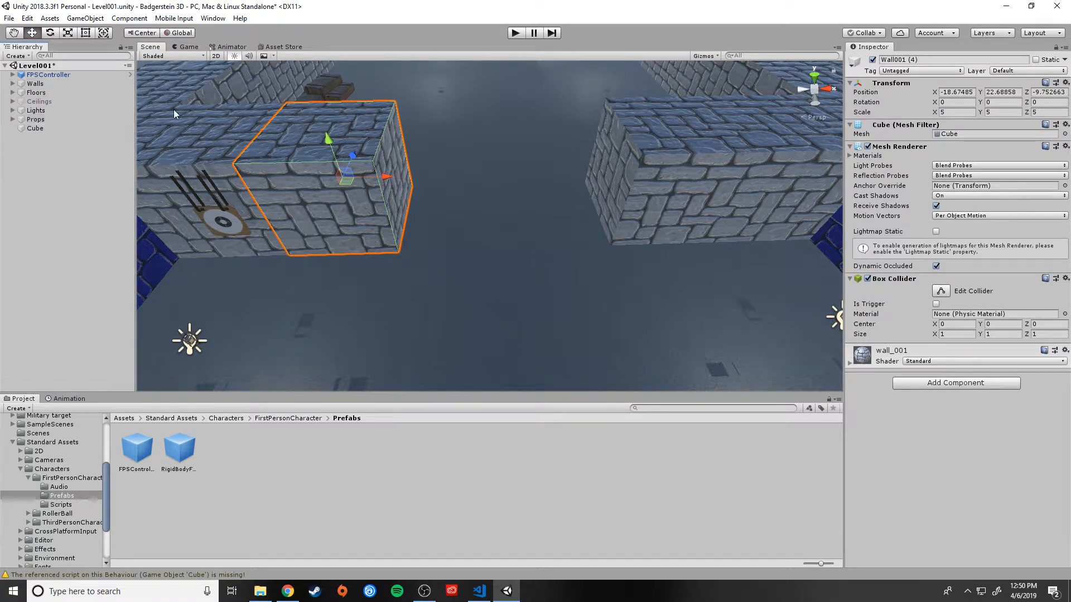
click(16, 56)
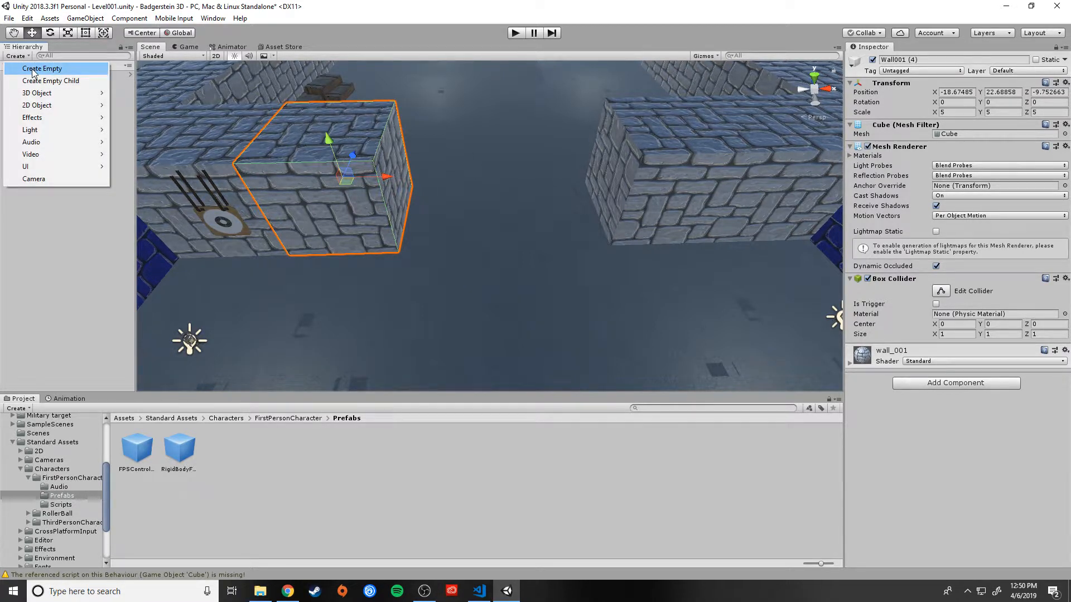
mouse_move(55, 93)
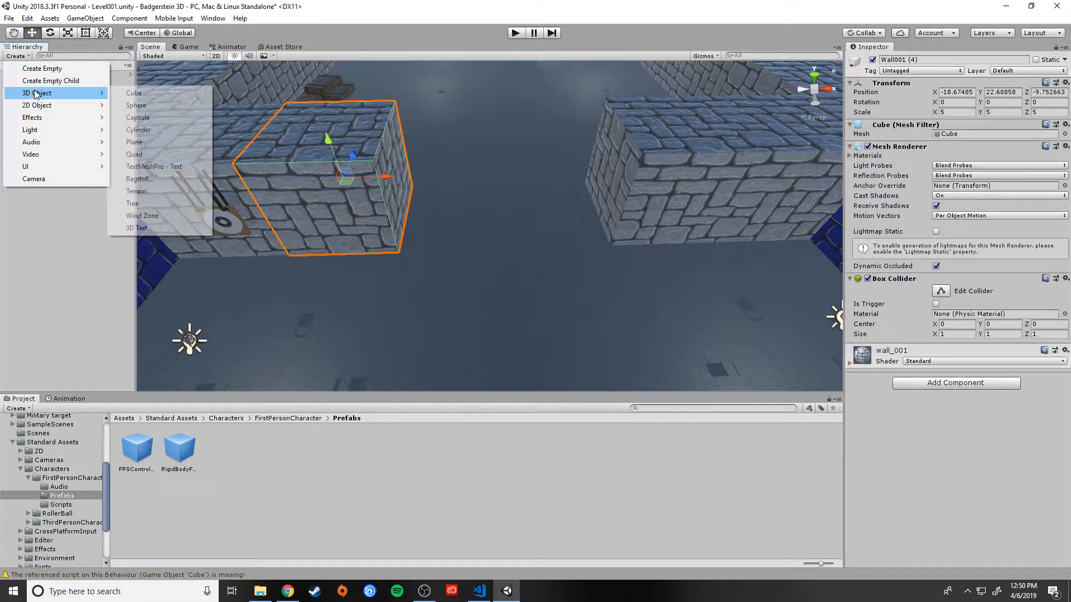
click(134, 93)
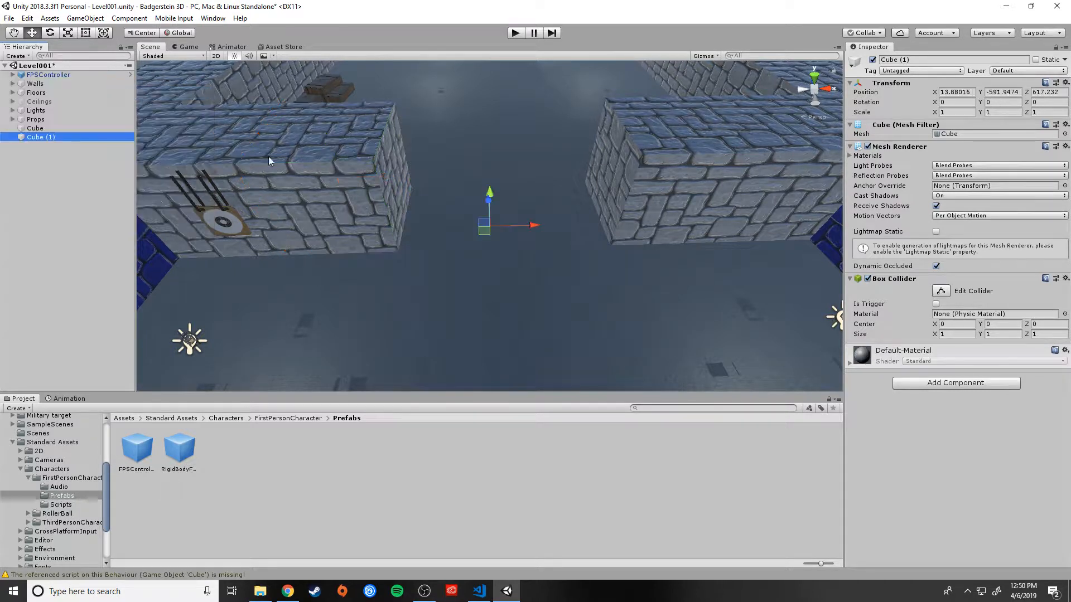
Set the new cube's position to X 0, Y 0, Z 0
click(959, 93)
text(0)
key(Tab)
text(0)
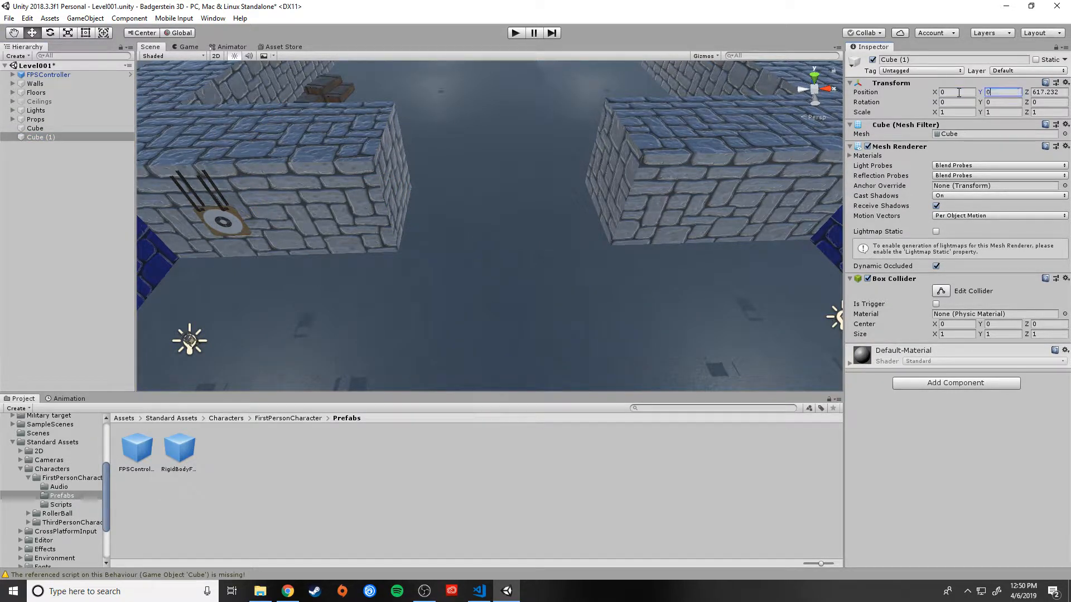
key(Tab)
text(0)
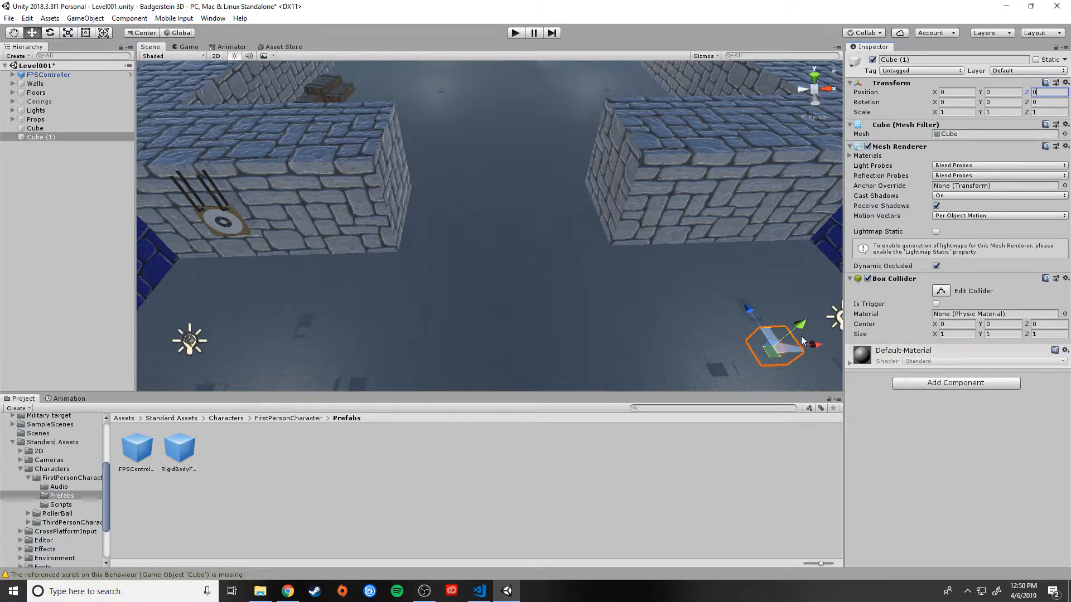
Move the cube into the corridor opening next to the wall end, at about X -6.44, Y 1.7, Z 6.28
drag(801, 324, 805, 287)
alt+drag(802, 329, 532, 280)
right_drag(590, 336, 559, 358)
drag(499, 284, 492, 164)
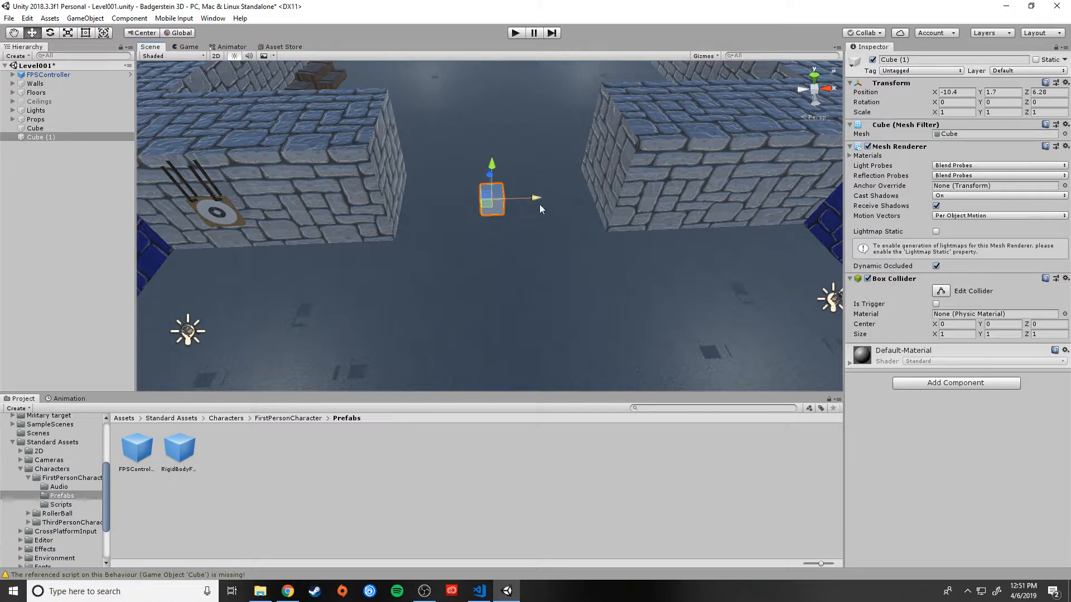
drag(532, 205, 623, 202)
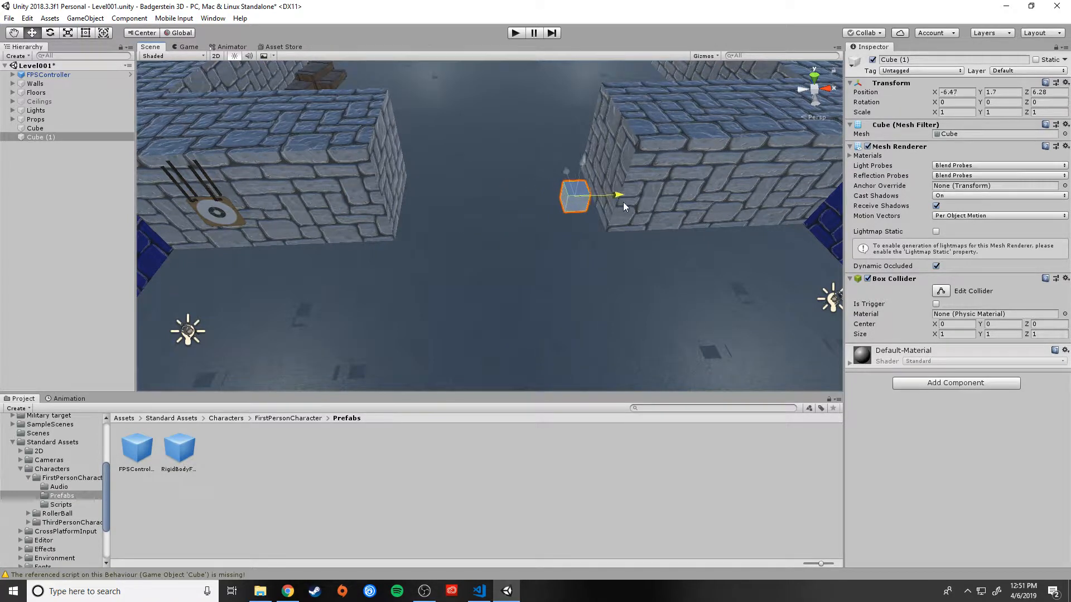
right_drag(623, 202, 610, 280)
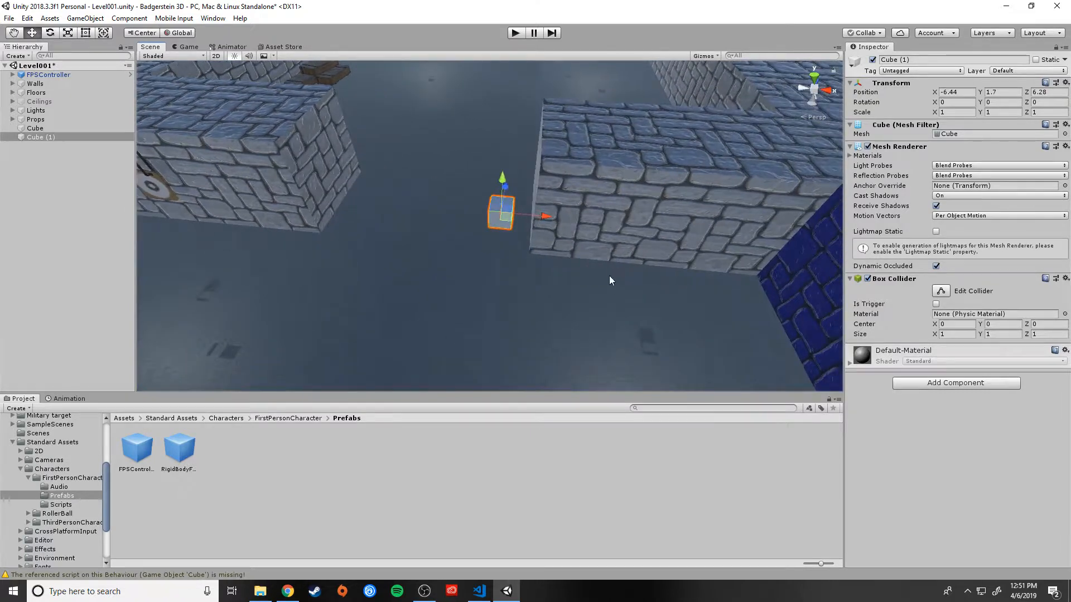
Review the move increments in the snap settings and close them without changes
click(27, 18)
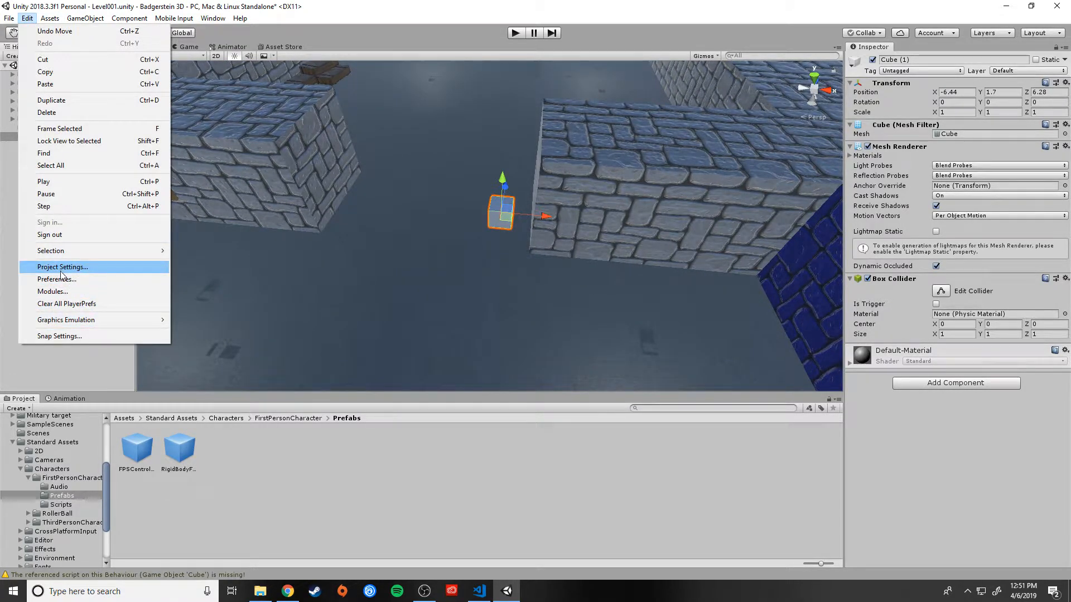
click(69, 336)
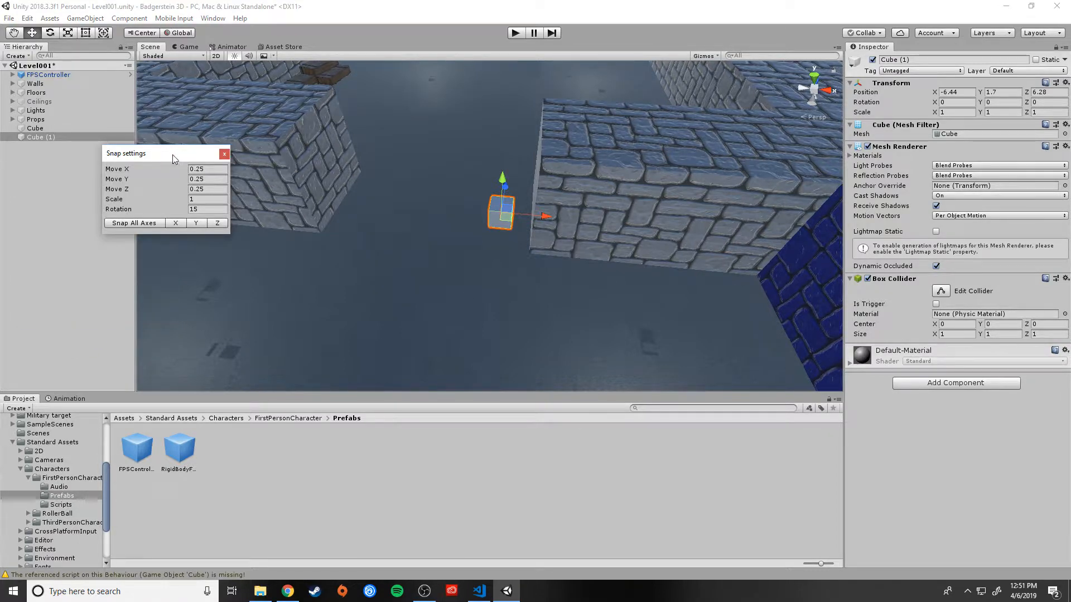
drag(174, 159, 193, 144)
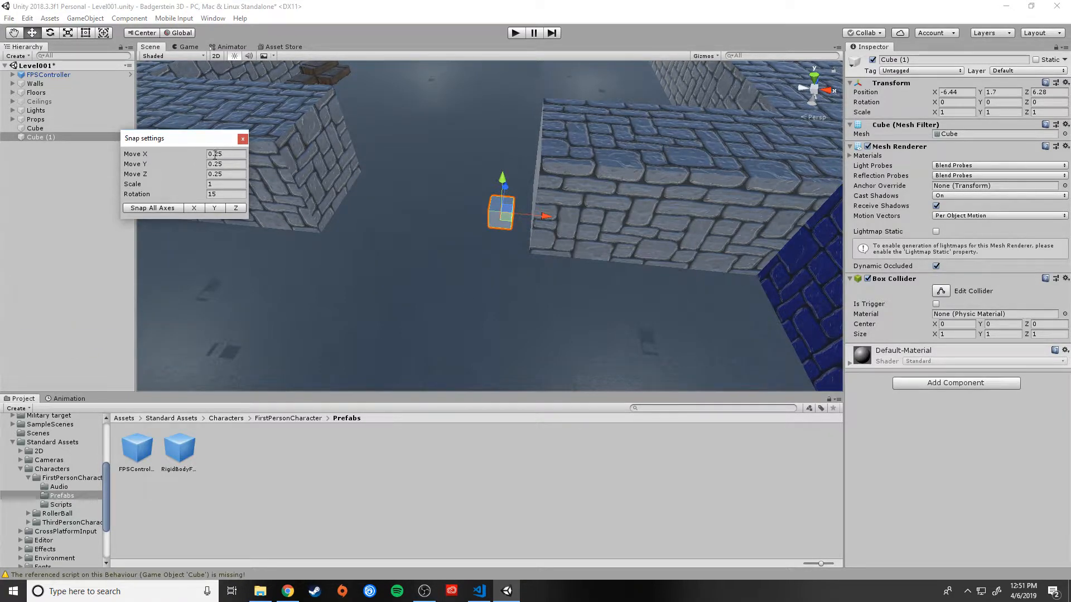
click(242, 138)
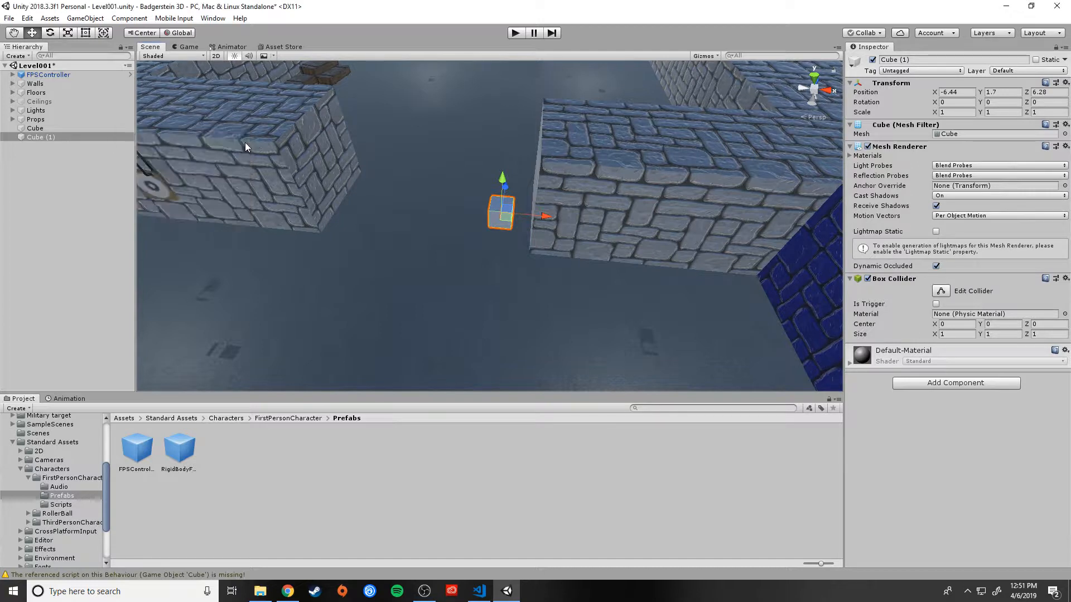
Move the cube farther into the opening and lower it, to about Y 1.2, Z 7.67
drag(501, 191, 501, 166)
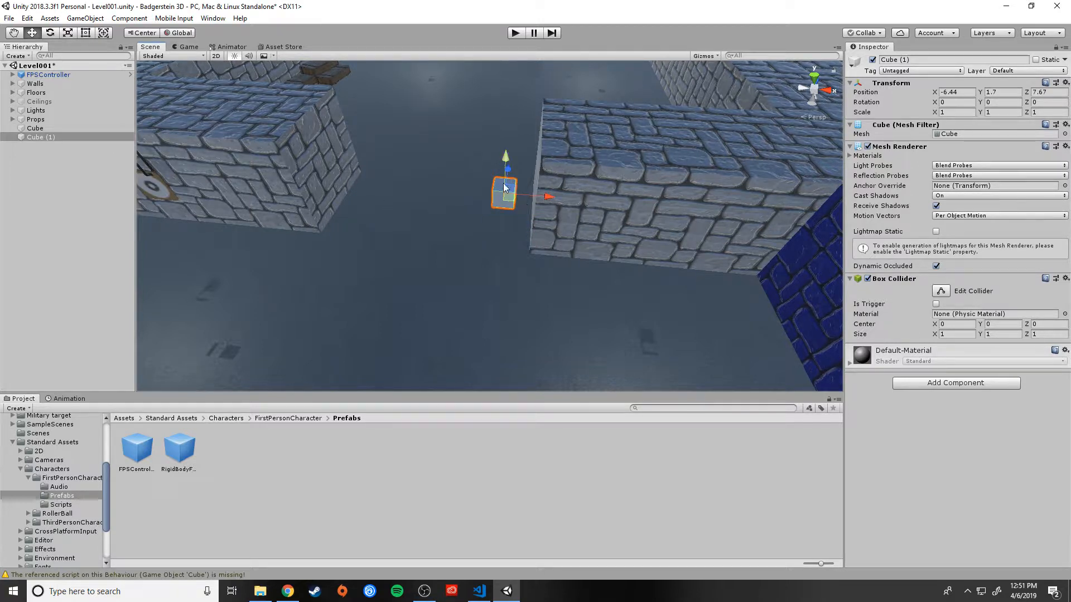
mouse_move(507, 158)
mouse_down()
mouse_move(512, 143)
mouse_move(513, 168)
mouse_up()
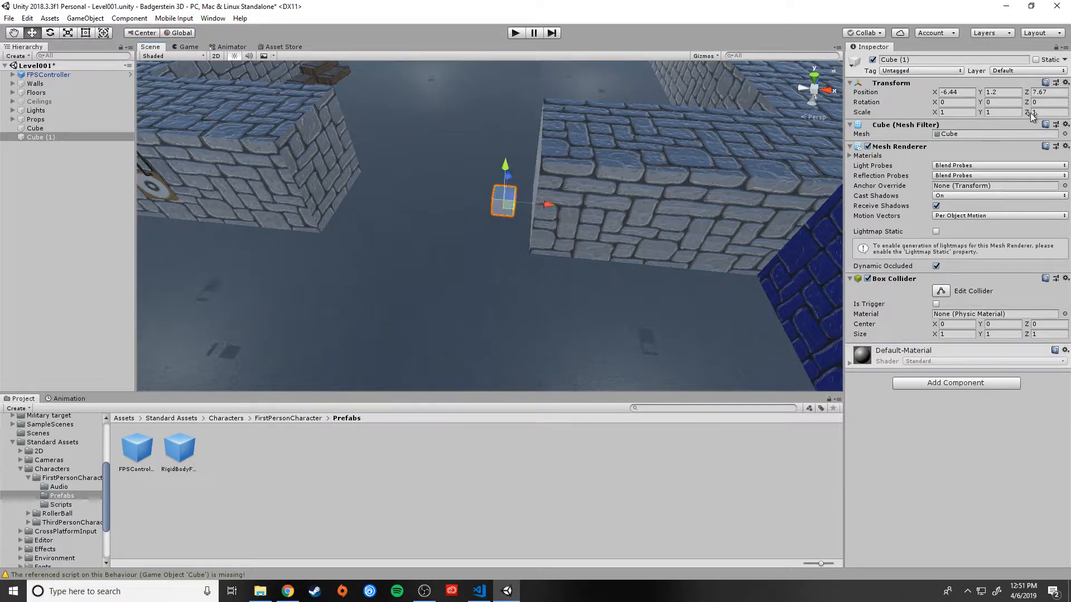
Set the cube's Y and Z scale to 5, leaving X at 1, and raise it to Y 3.2
alt+drag(489, 226, 613, 249)
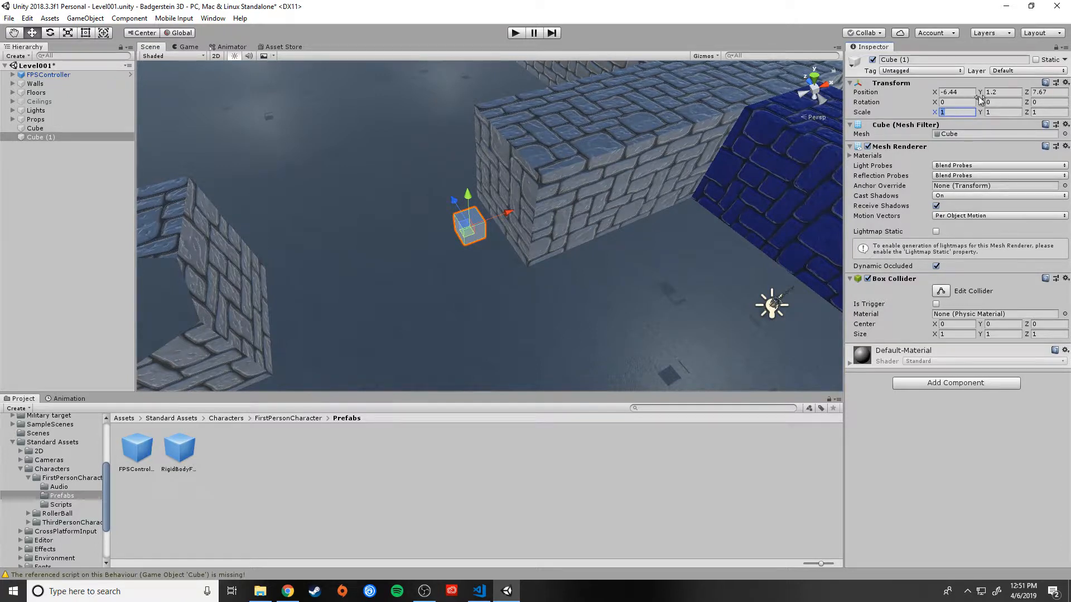
text(5)
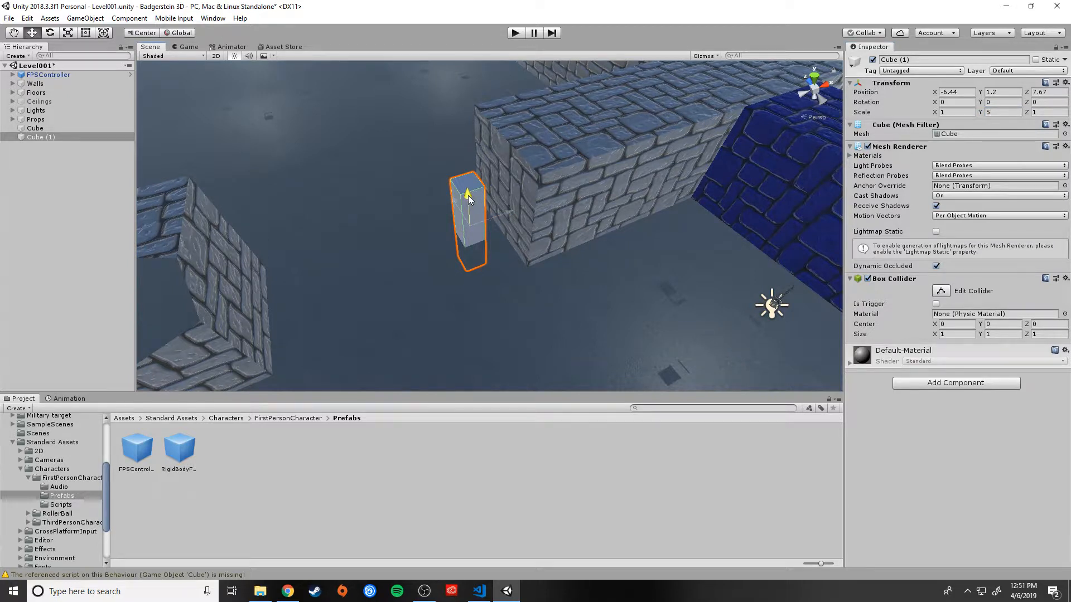
drag(467, 195, 468, 168)
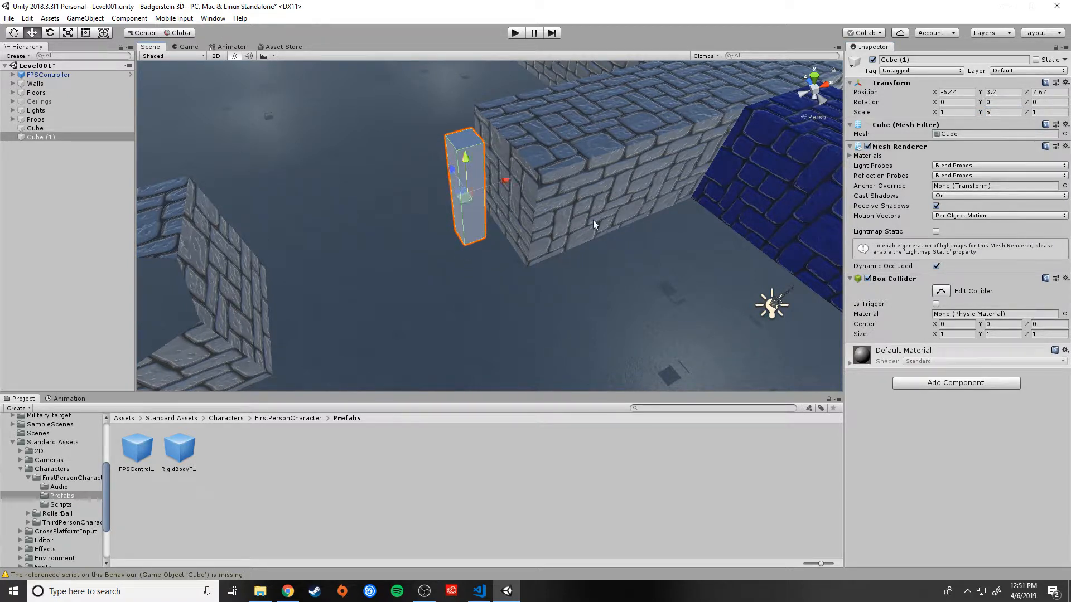
right_drag(617, 275, 621, 214)
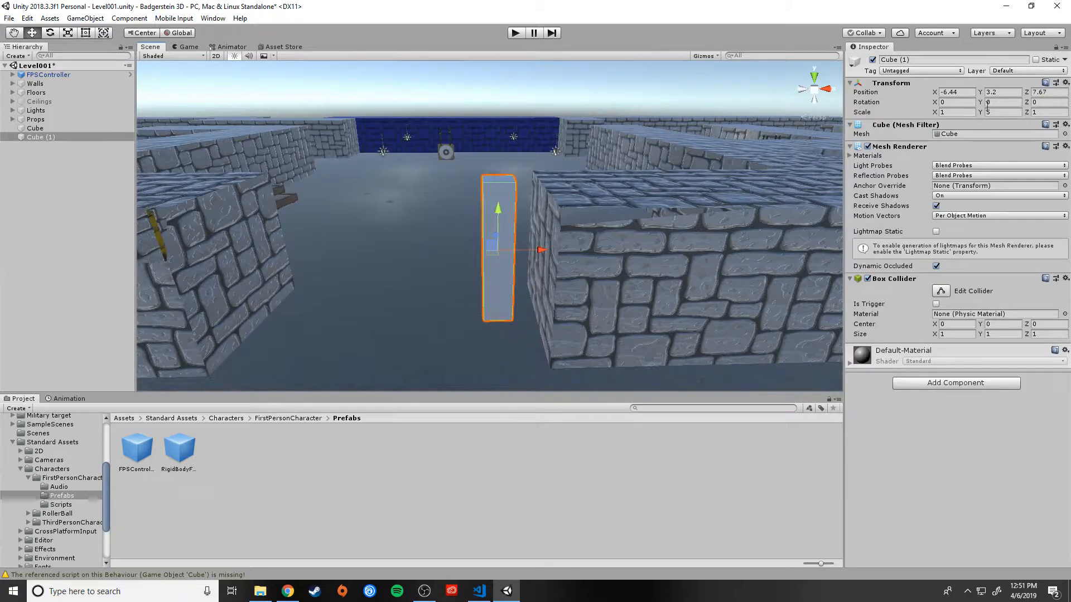
click(1040, 112)
text(5)
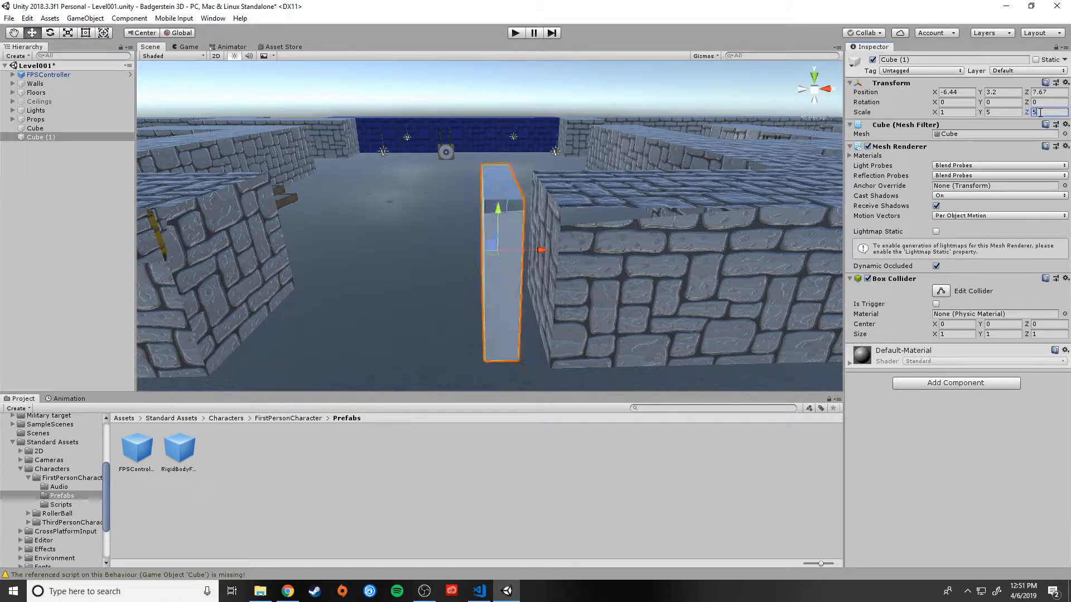
Shift the slab against the wall's end face, to X -5.44 and Z 7.42
alt+drag(467, 254, 721, 272)
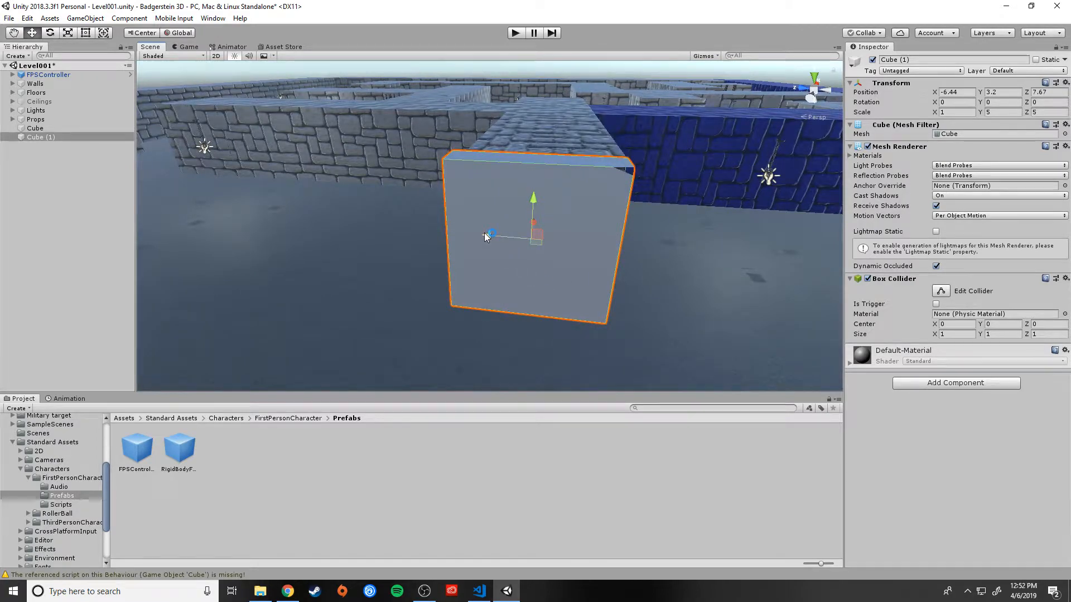
drag(487, 239, 498, 240)
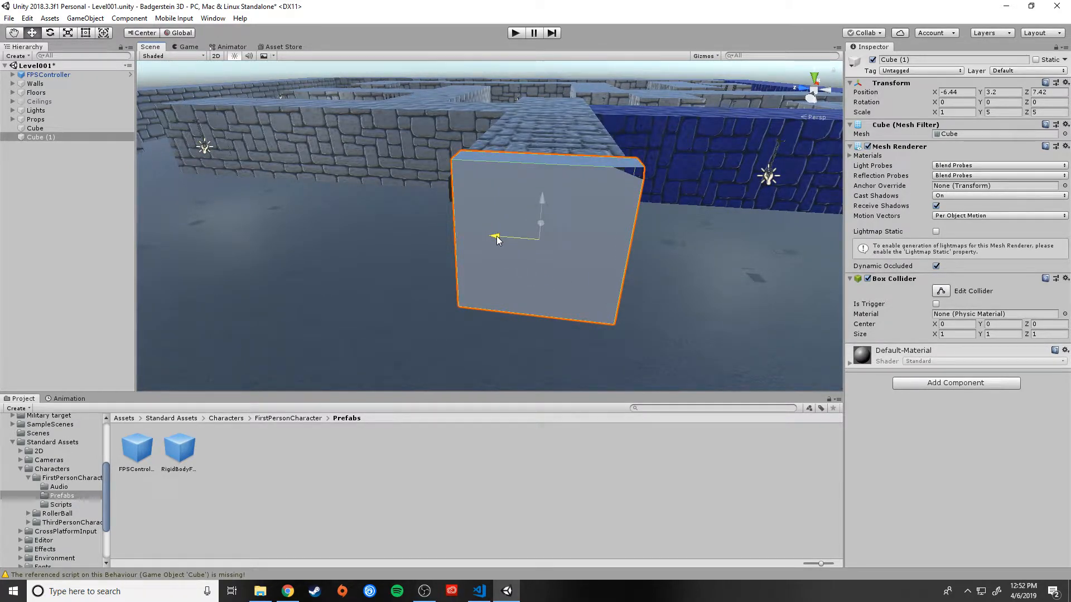
alt+drag(707, 254, 538, 213)
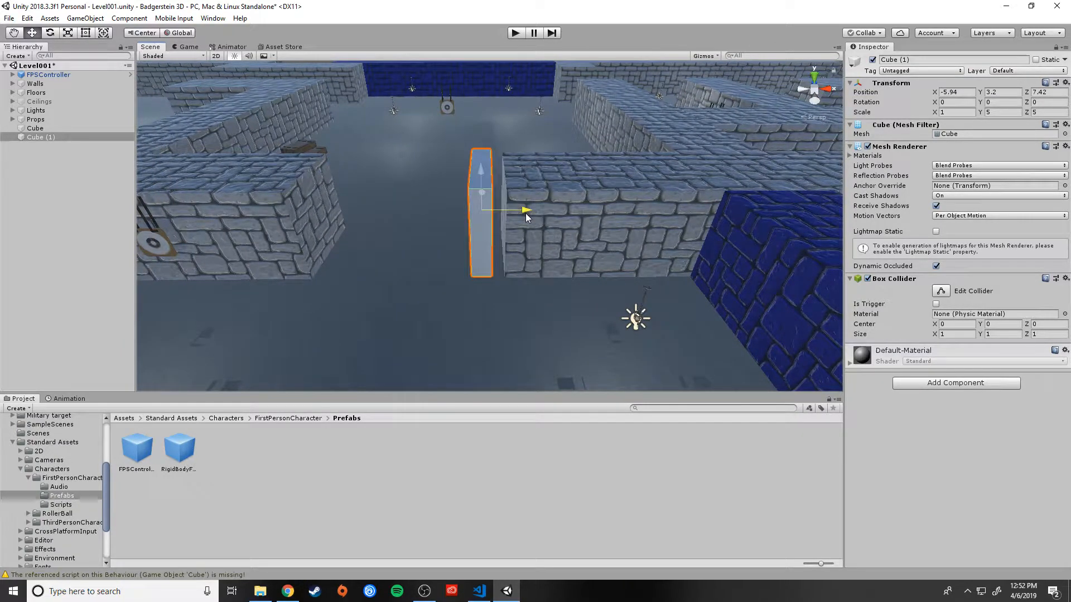
alt+drag(383, 254, 617, 213)
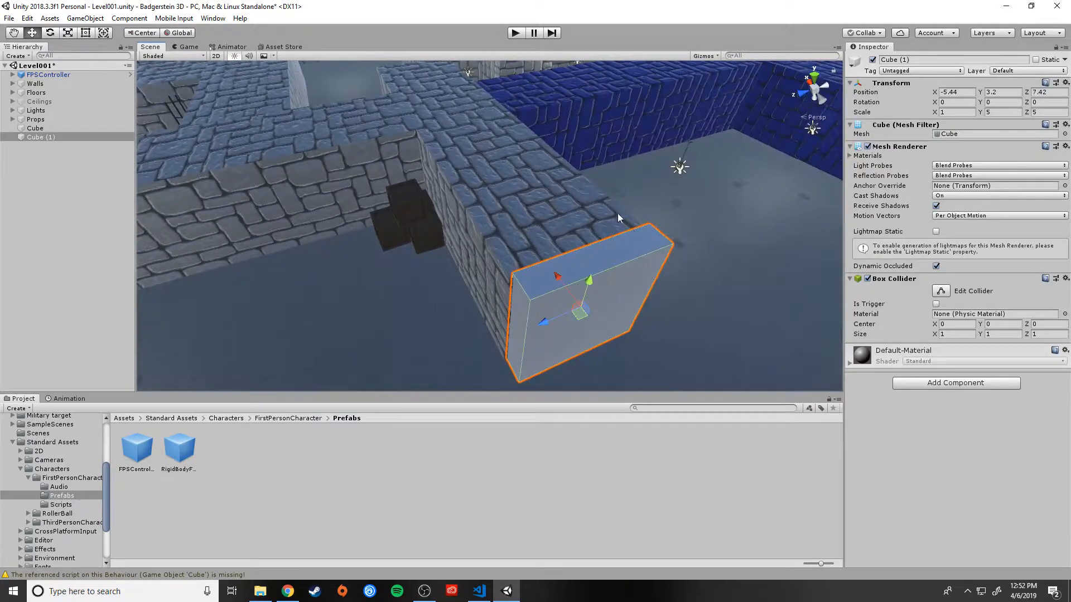
Adjust the slab along Z to line it up with the wall's end face, then select the adjoining wall block
click(567, 213)
click(610, 287)
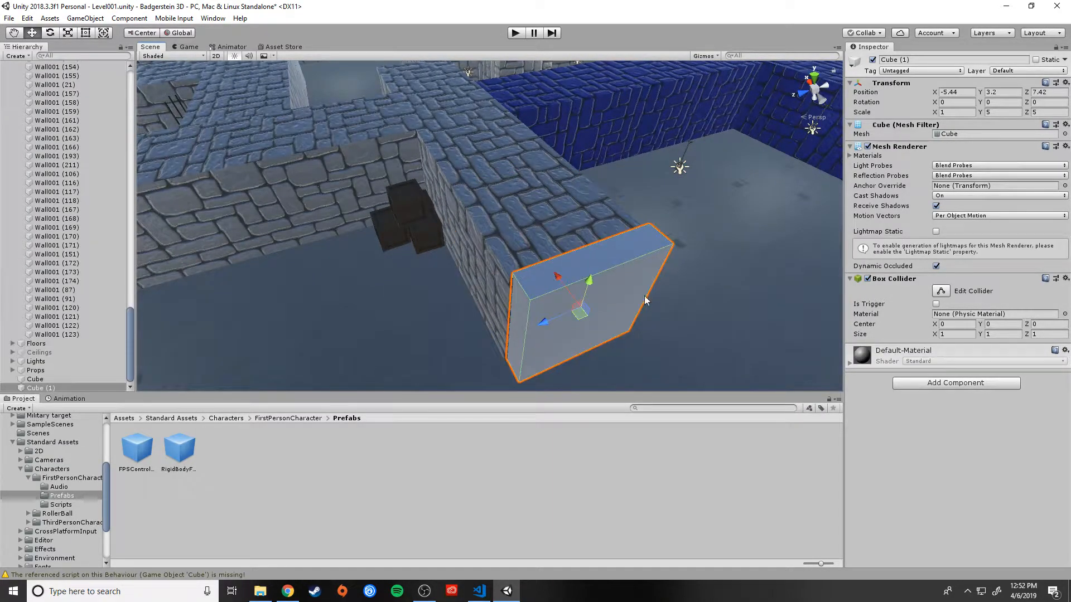
drag(543, 323, 591, 295)
key(d)
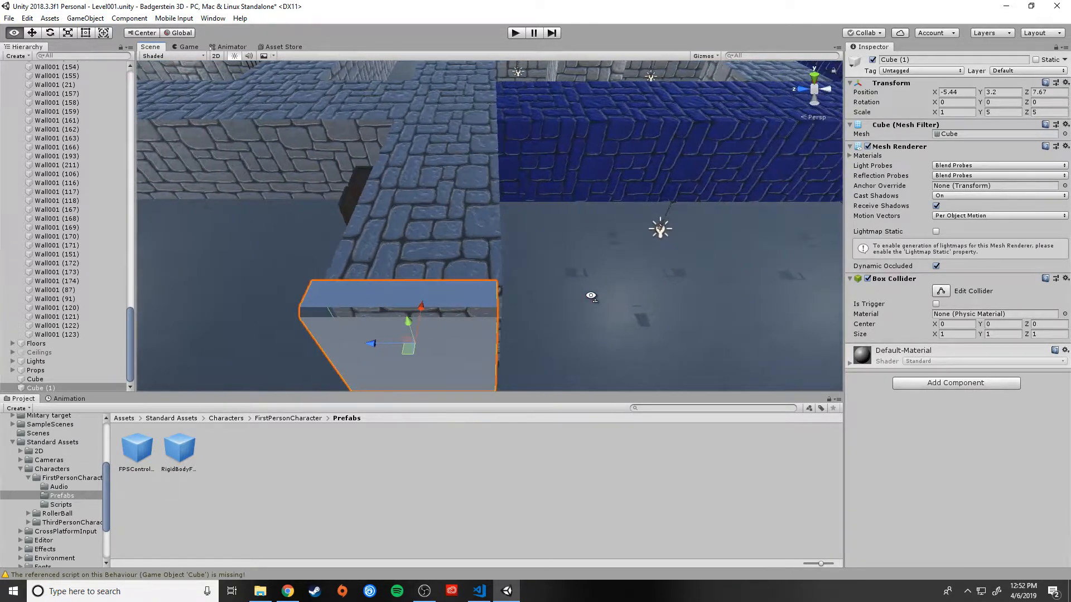
key(a)
drag(423, 343, 433, 343)
click(641, 334)
click(506, 236)
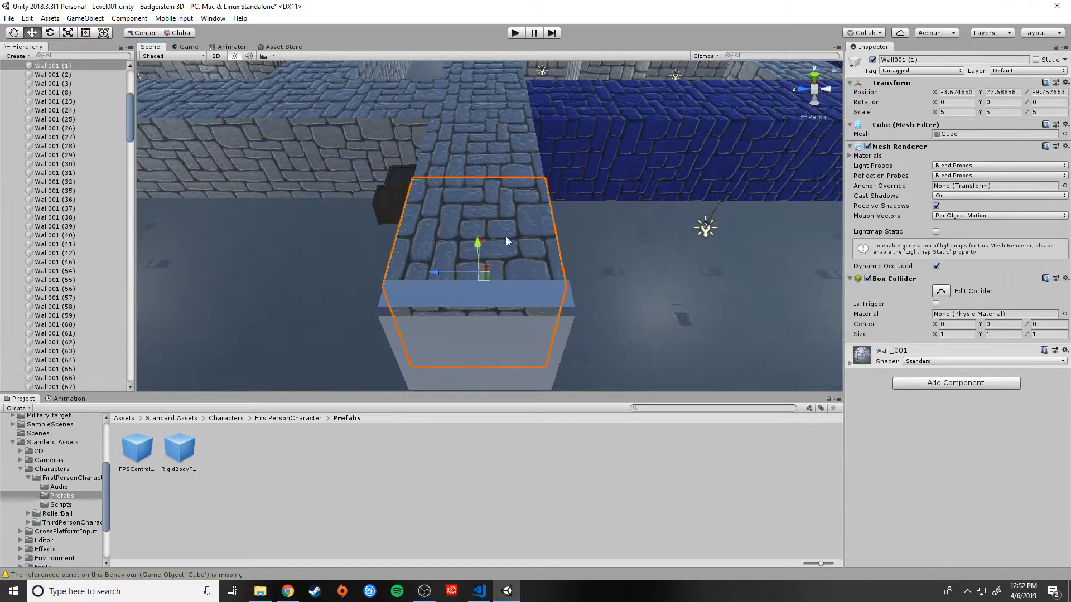
Set the slab's X scale to 2.5 and shift it along X to -6.19, against the wall's end face
click(566, 309)
click(487, 333)
right_drag(698, 300, 465, 369)
key(d)
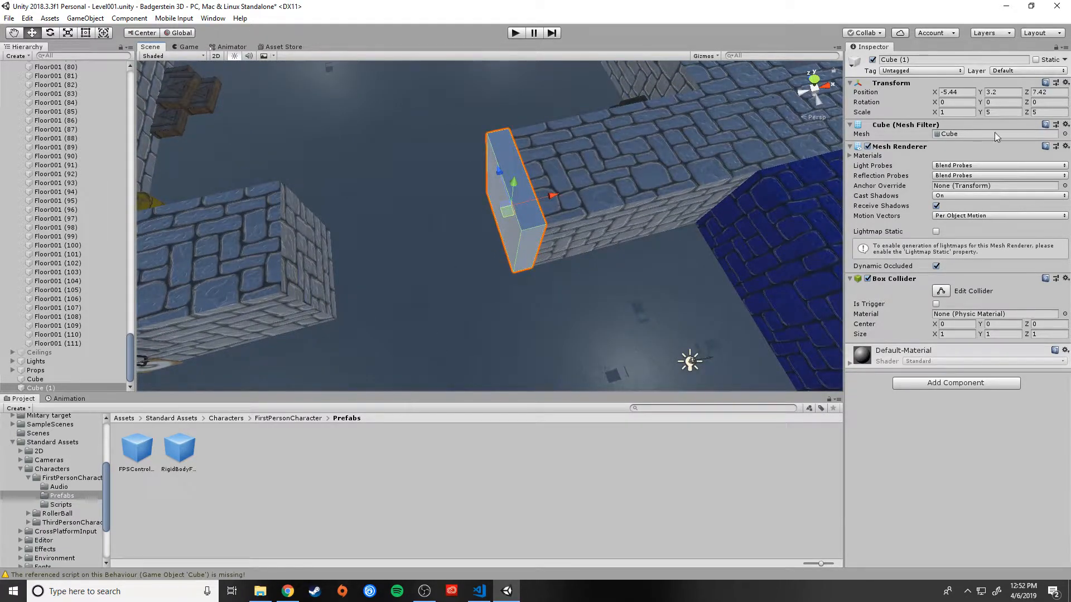
click(951, 113)
text(2.5)
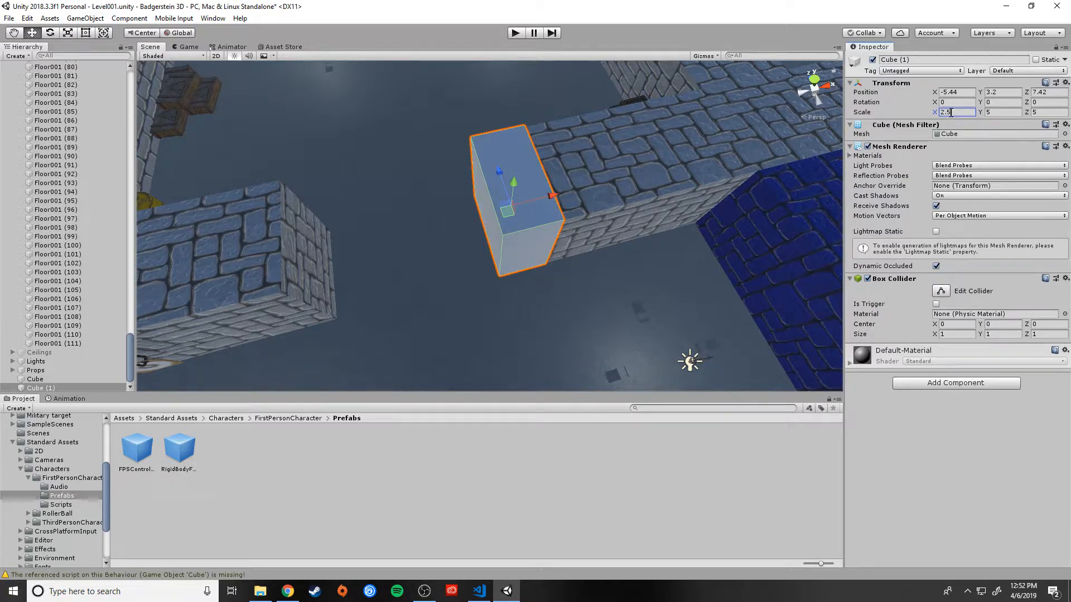
drag(553, 196, 563, 217)
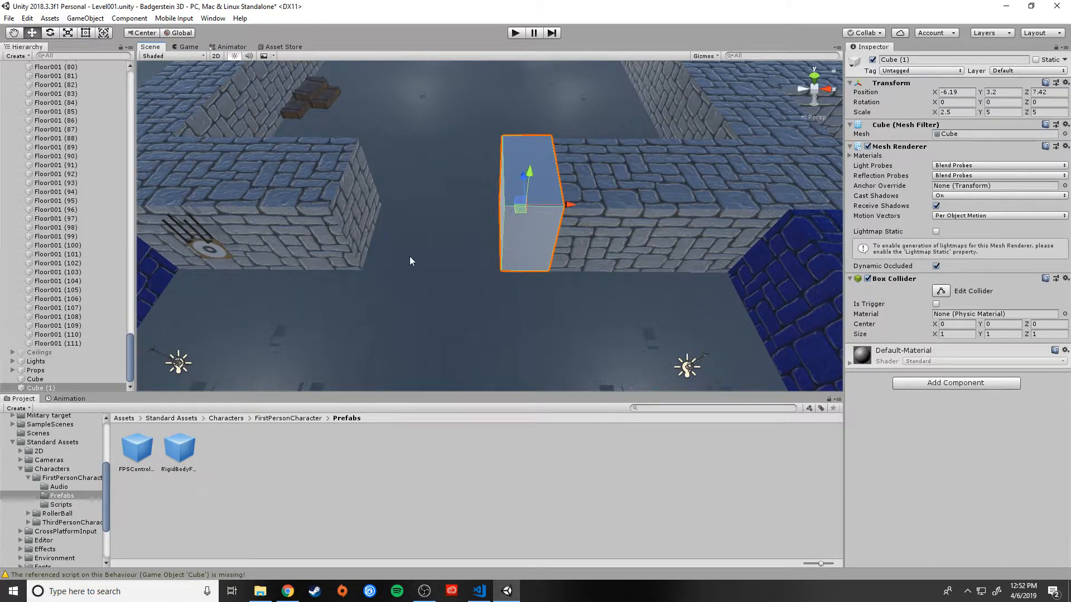
Apply the door_001 texture from the project's Textures folder to the slab
scroll(55, 529, up, 3)
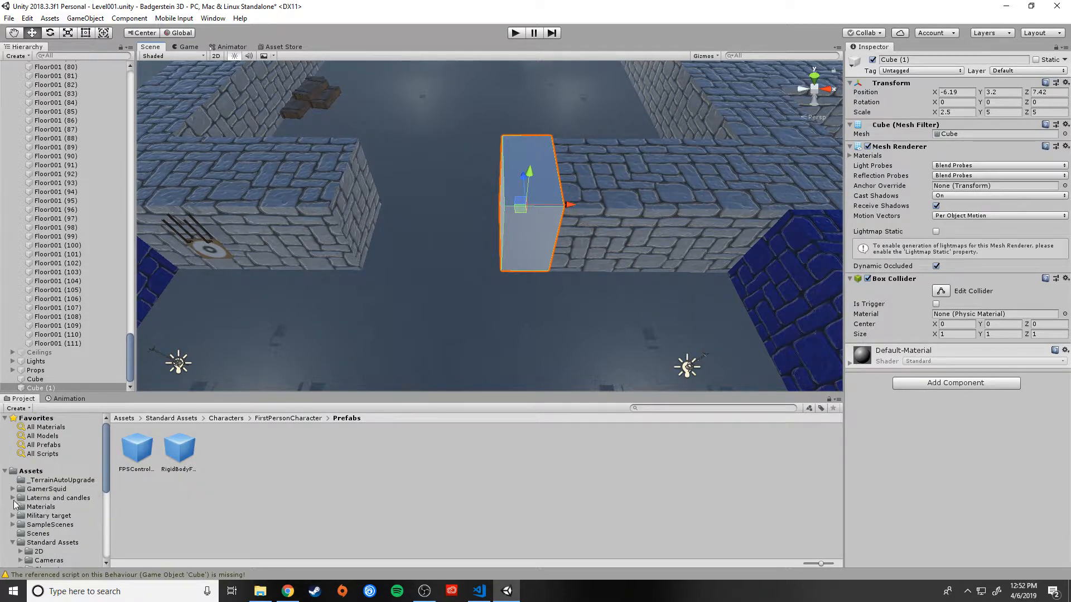
scroll(22, 505, down, 2)
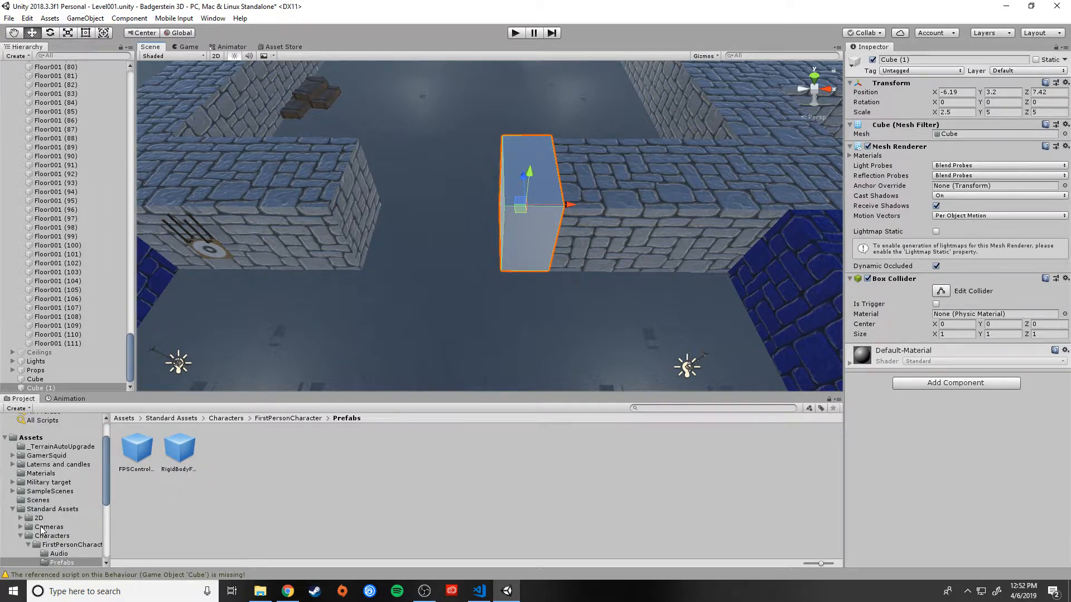
click(12, 509)
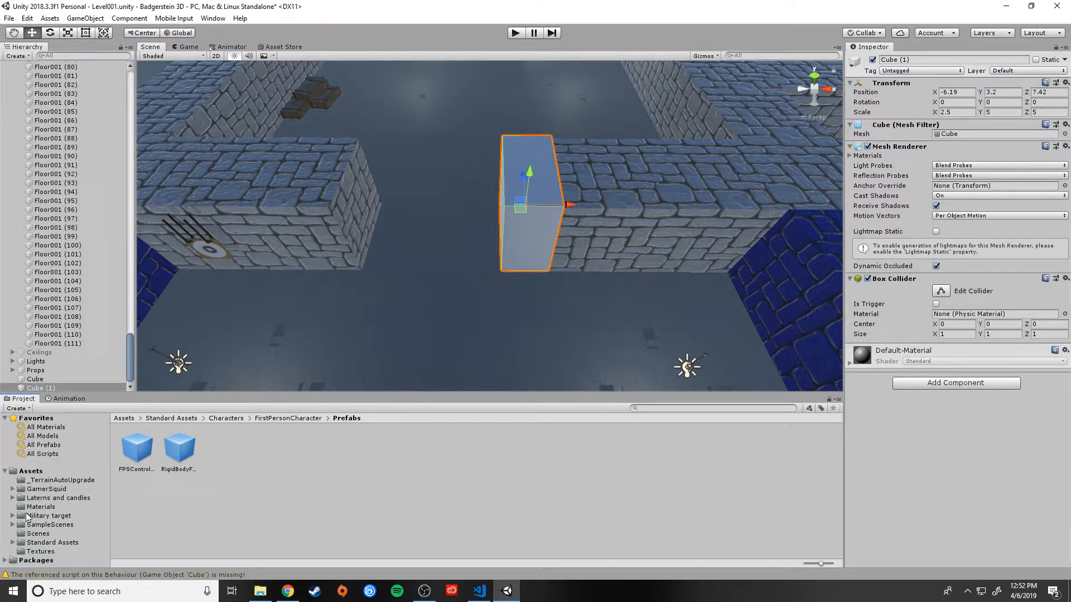
click(37, 552)
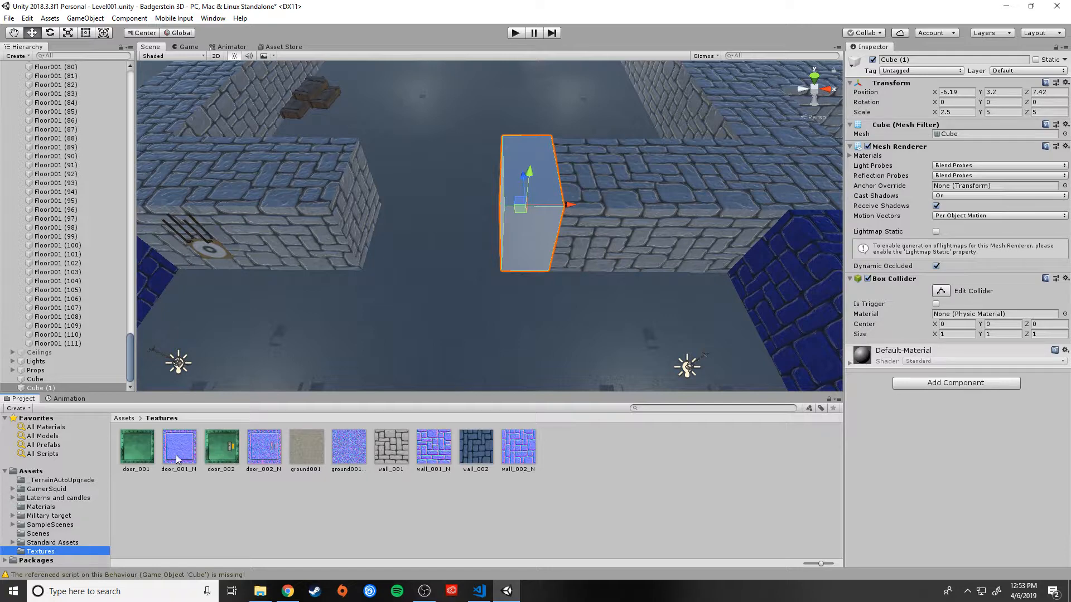
drag(143, 456, 529, 240)
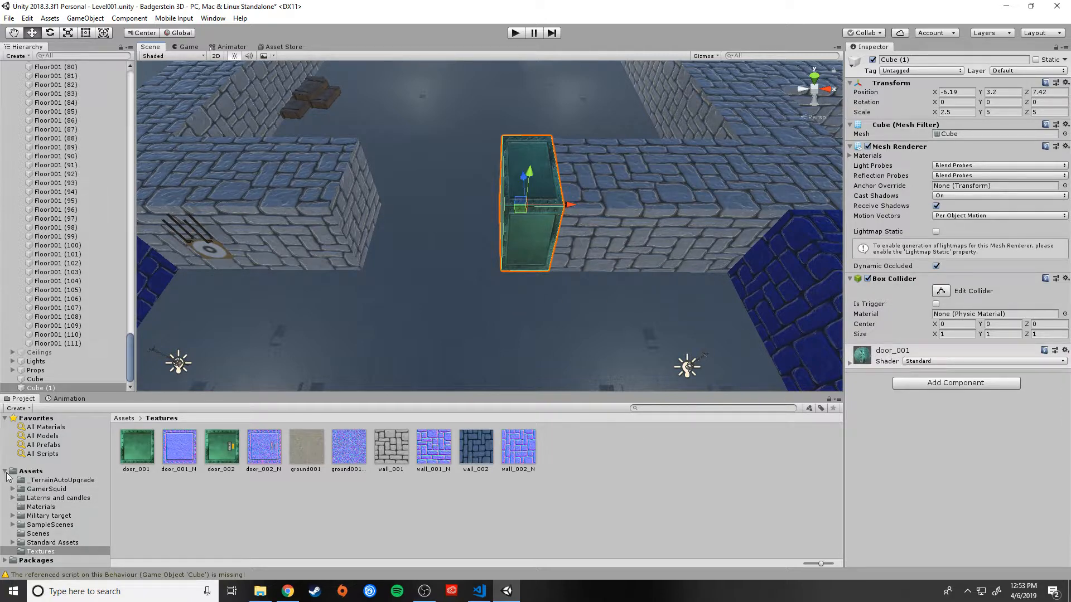
Examine the door_001 material's albedo and normal map assignments and compare them with the files in the Textures folder
click(39, 507)
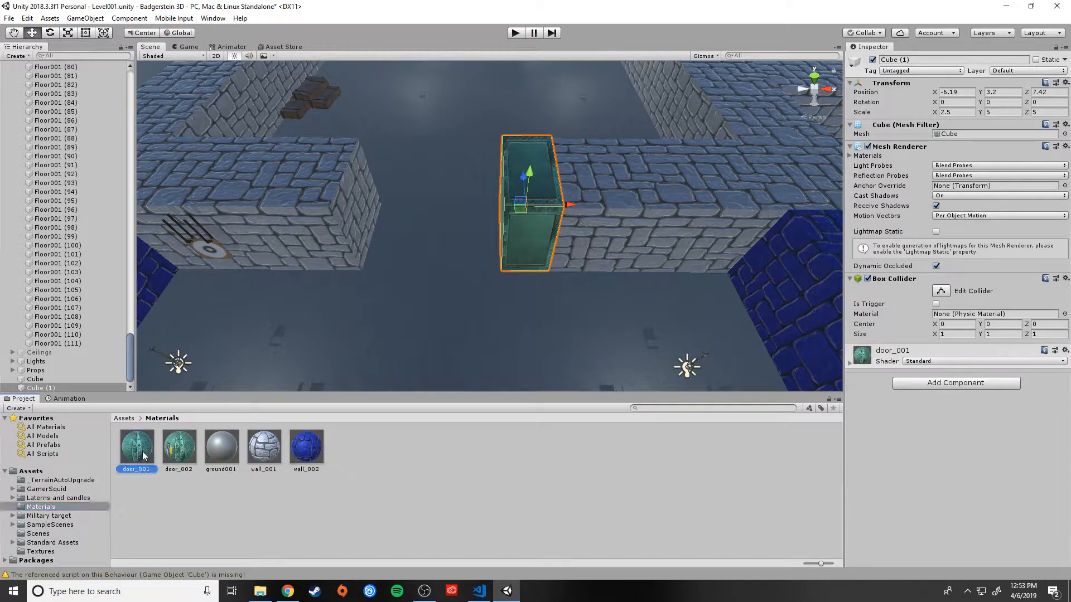
click(134, 453)
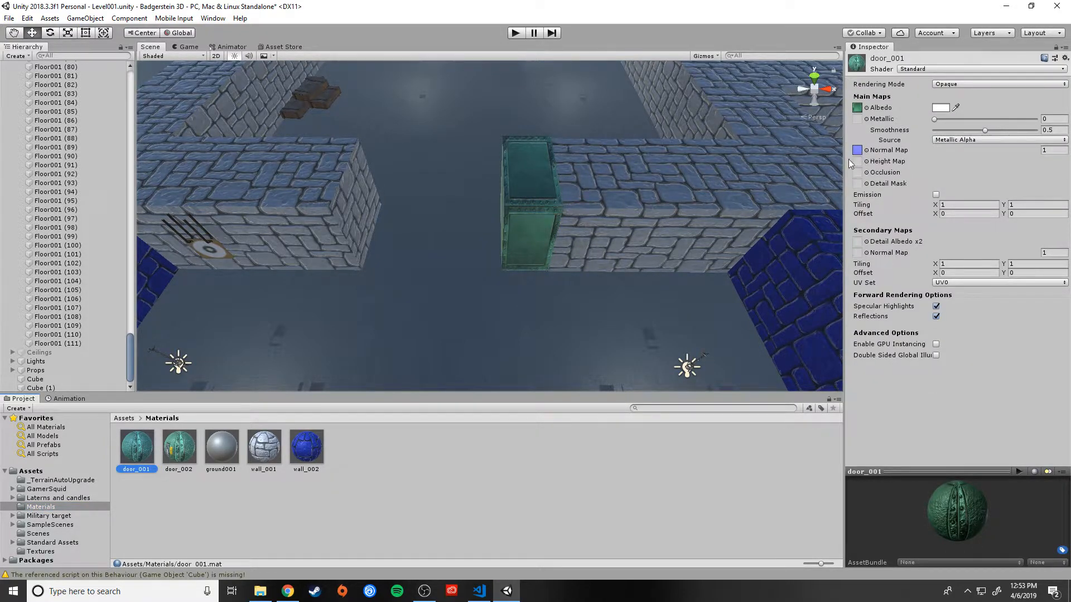
click(40, 552)
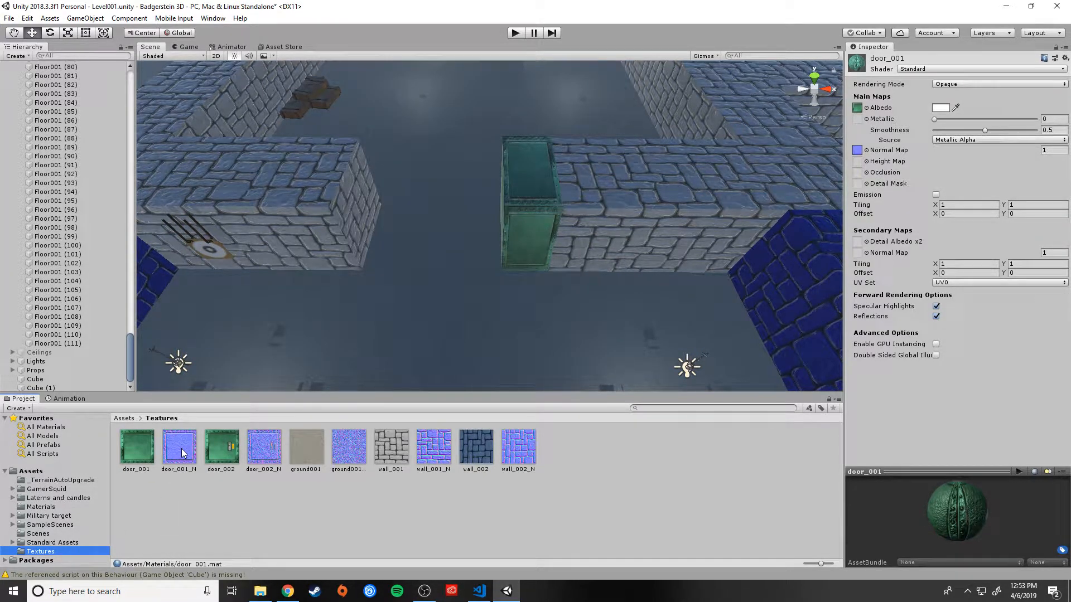
click(44, 507)
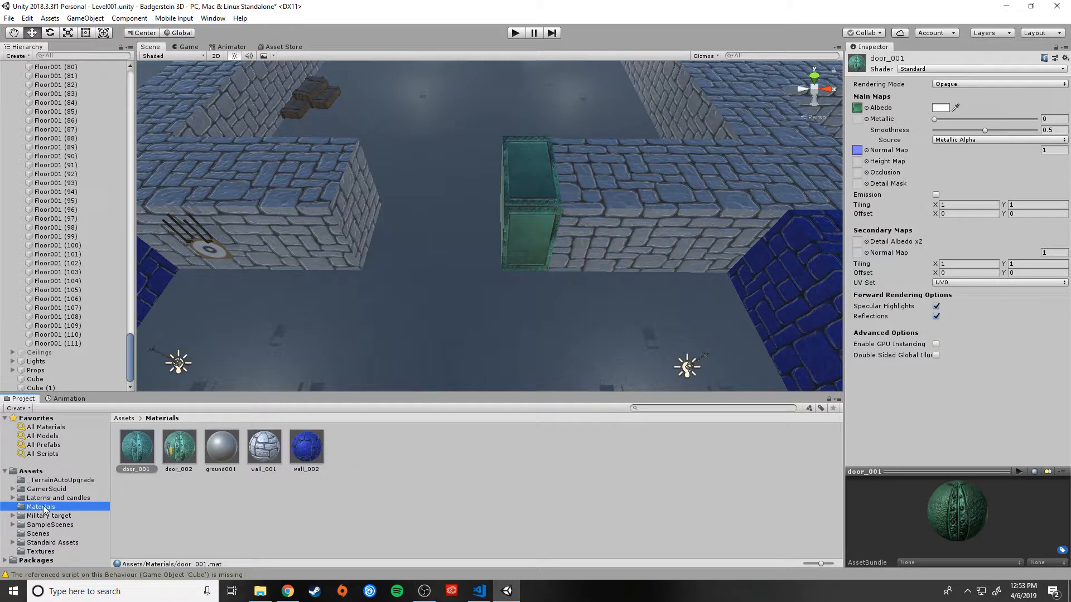
Check the door_001_N texture's import settings, including its Normal map texture type and Create from Grayscale option
click(40, 552)
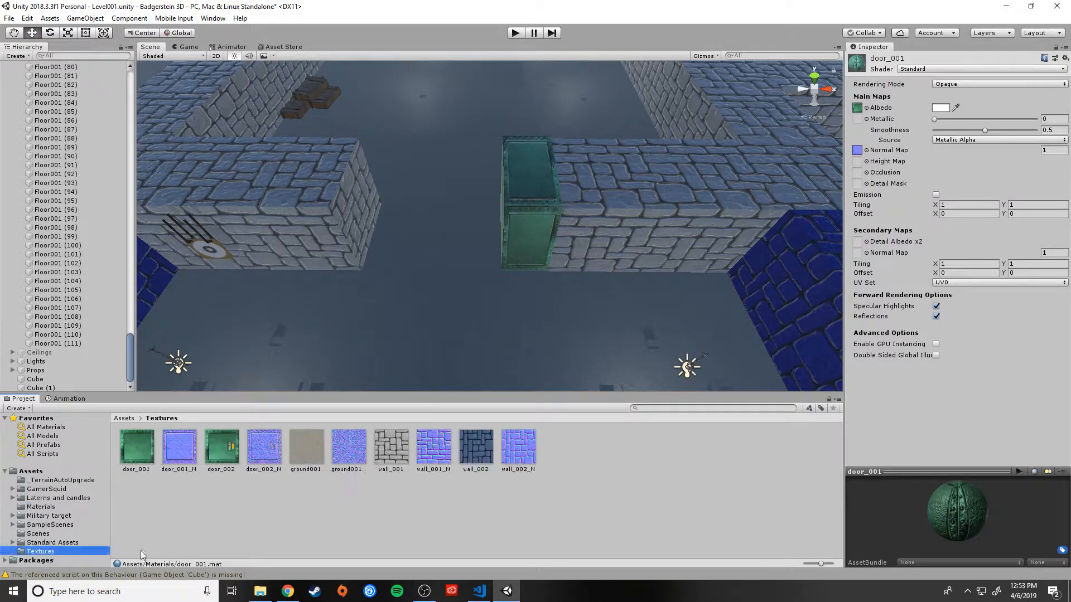
click(179, 446)
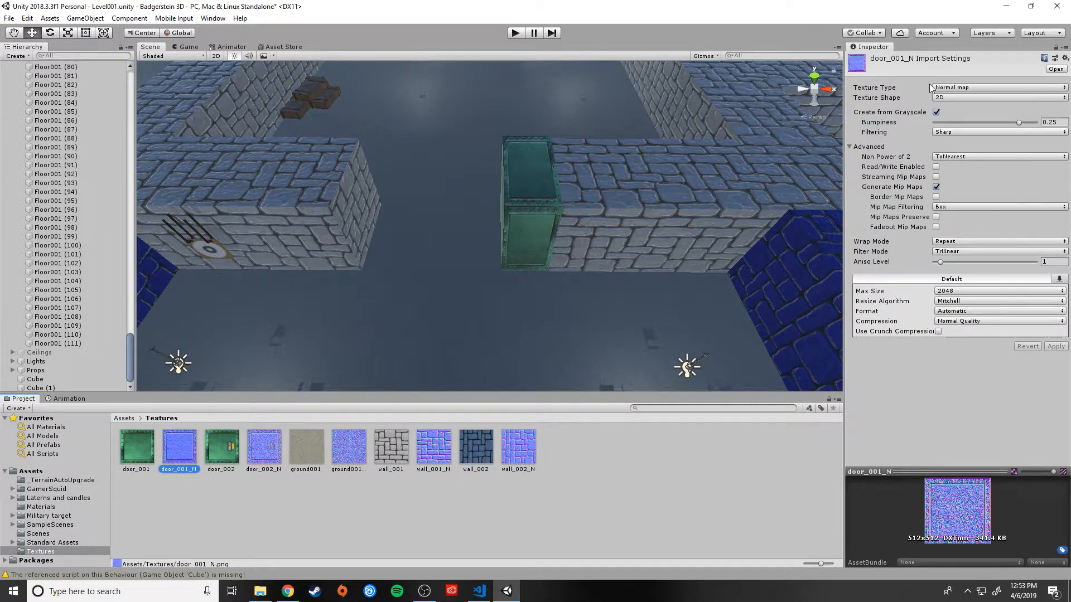
click(948, 88)
click(948, 89)
click(935, 112)
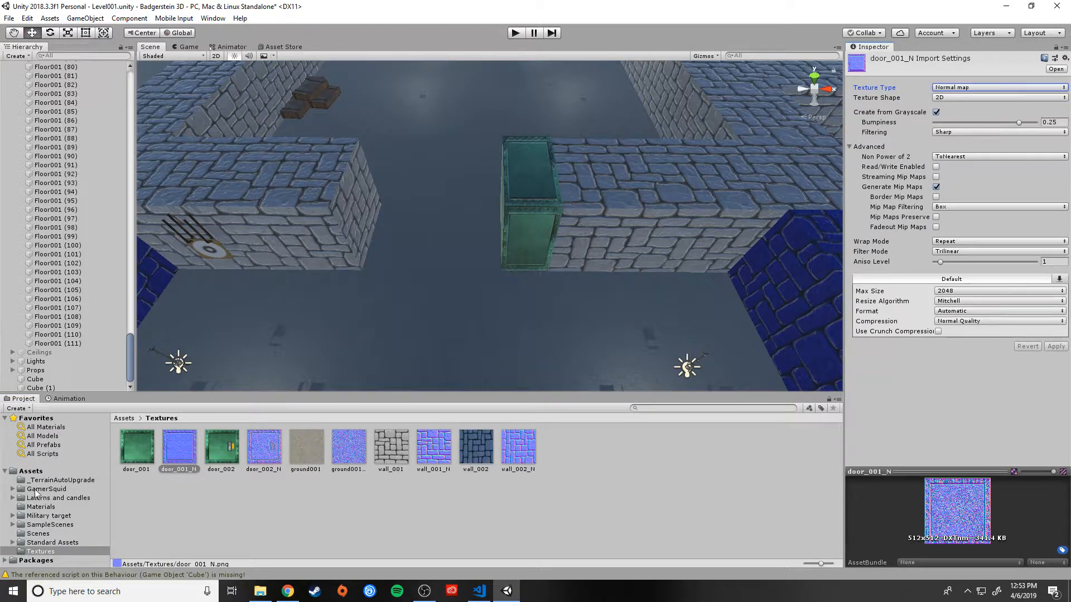
Set the door_001 material's Metallic value to 0
click(40, 507)
click(138, 451)
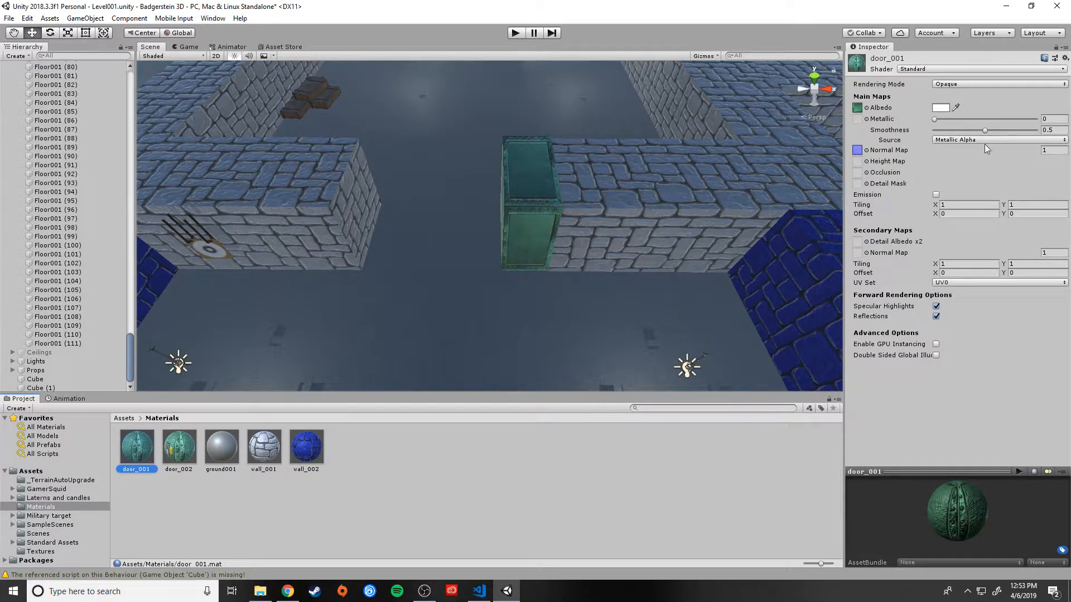
drag(934, 120, 904, 123)
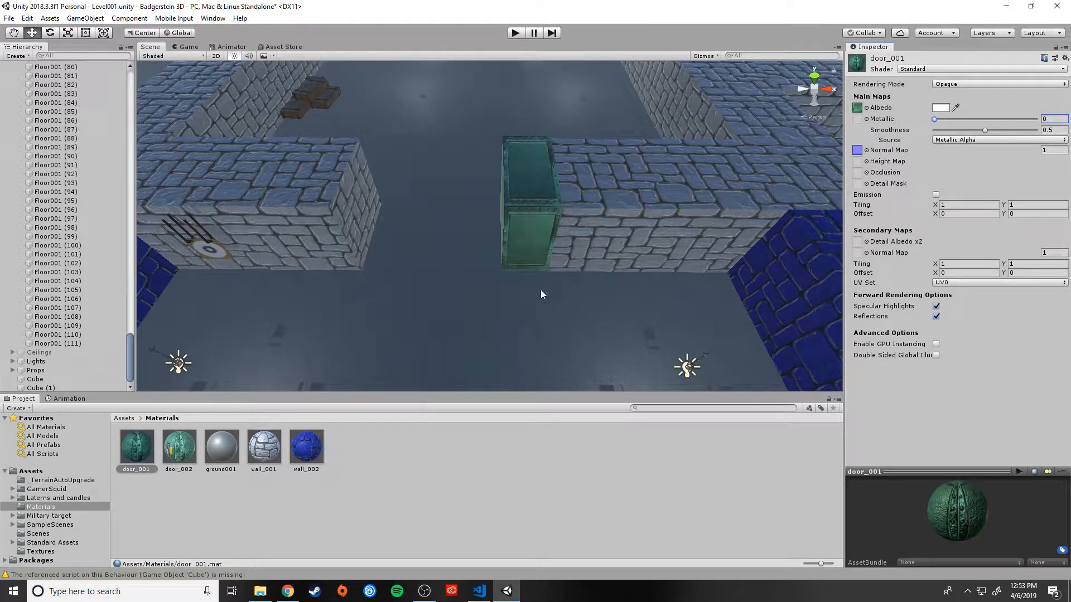
Rename the textured cube between the walls as Door001
click(534, 251)
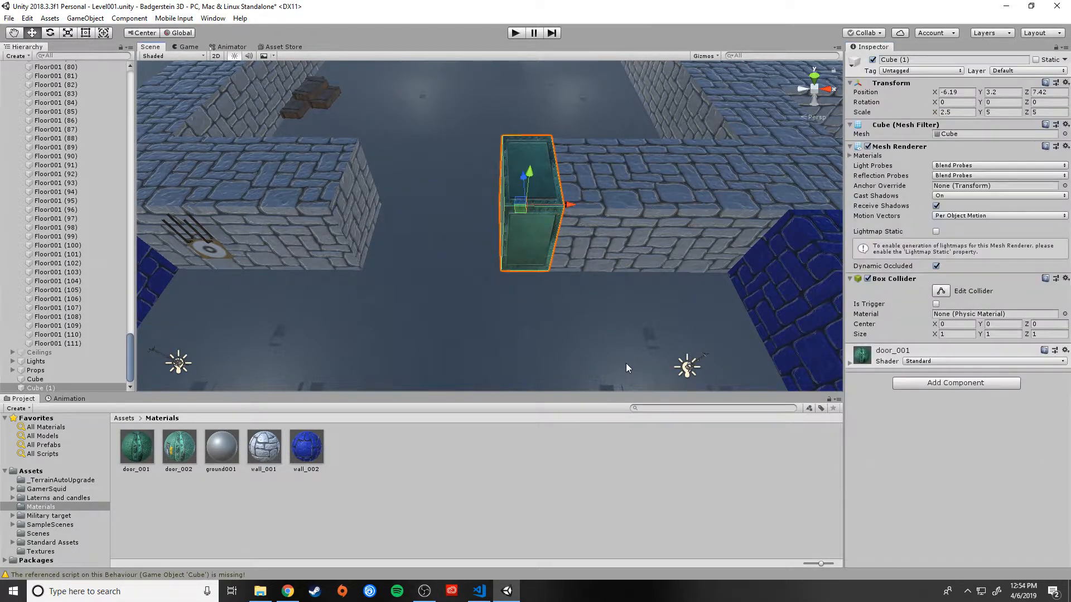
right_click(43, 387)
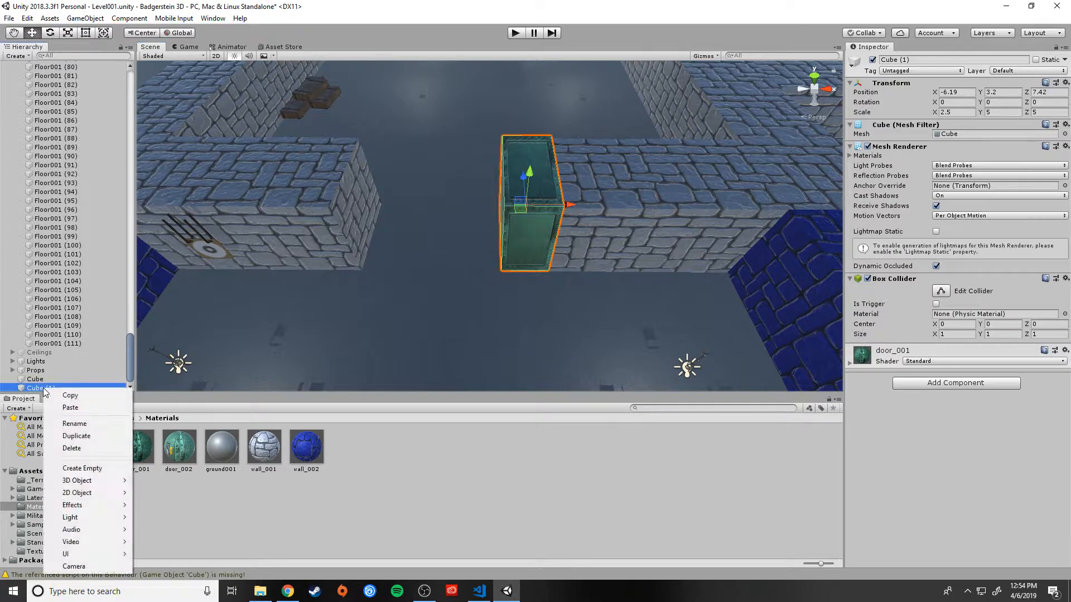
click(72, 425)
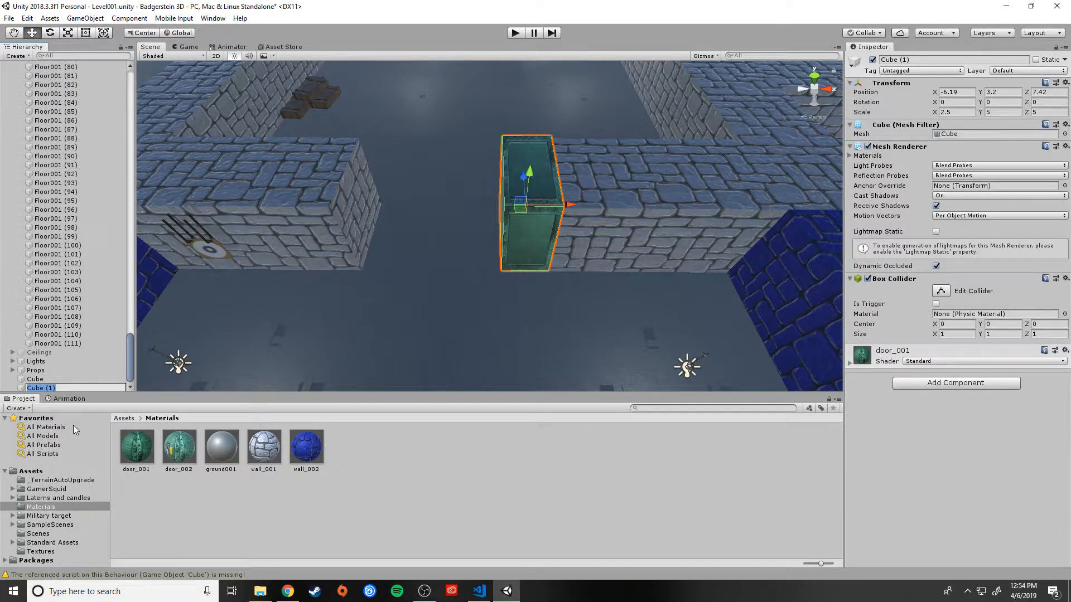
text(Door001)
Select the old trigger Cube and collapse the Floors and Walls groups in the object list
click(35, 379)
scroll(76, 349, up, 10)
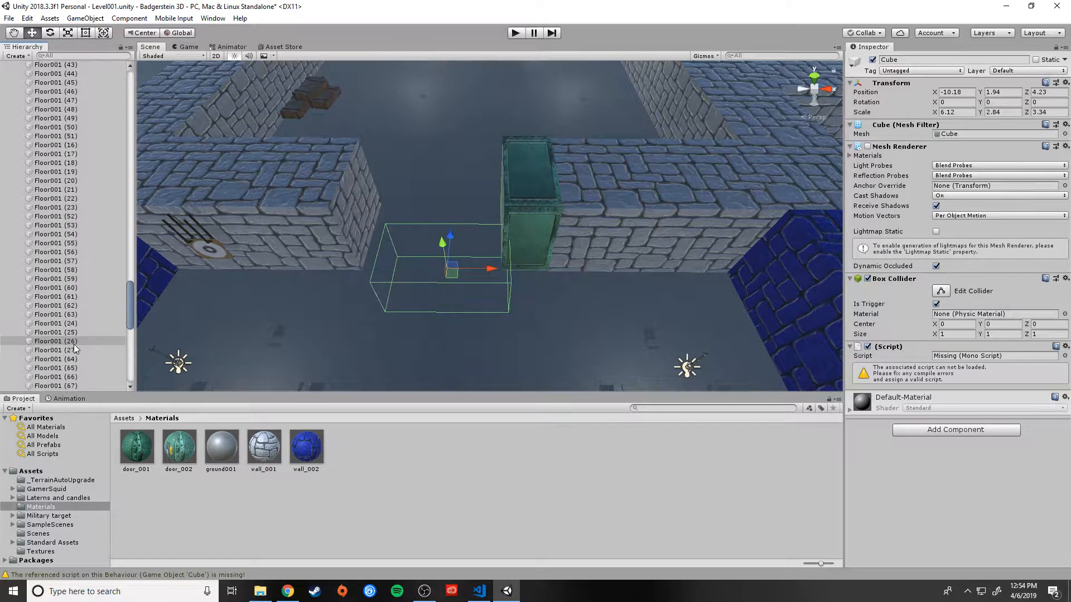
scroll(73, 343, up, 5)
click(14, 347)
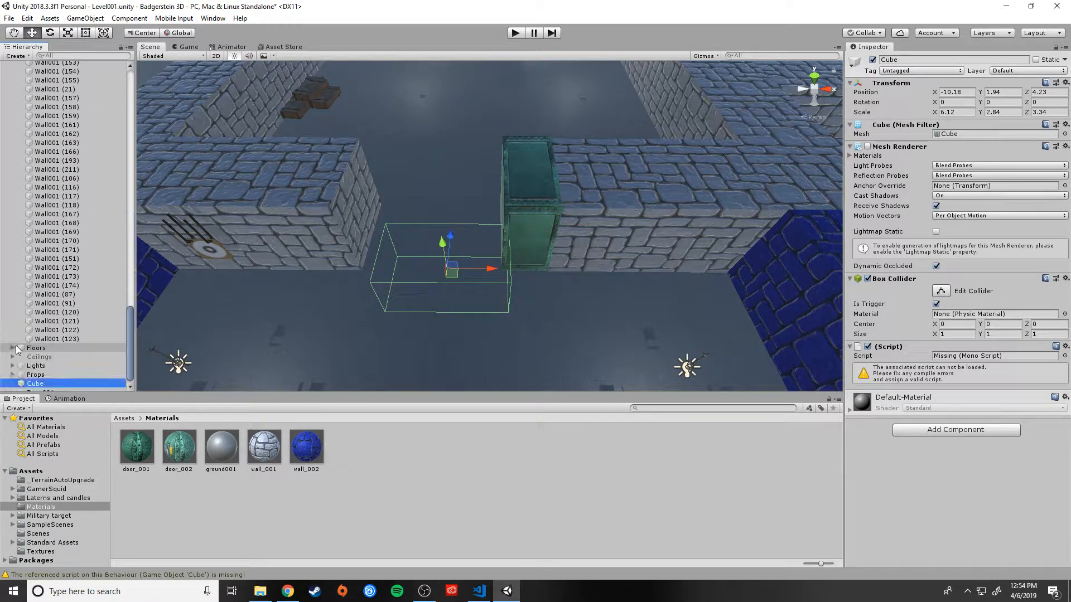
scroll(58, 289, up, 15)
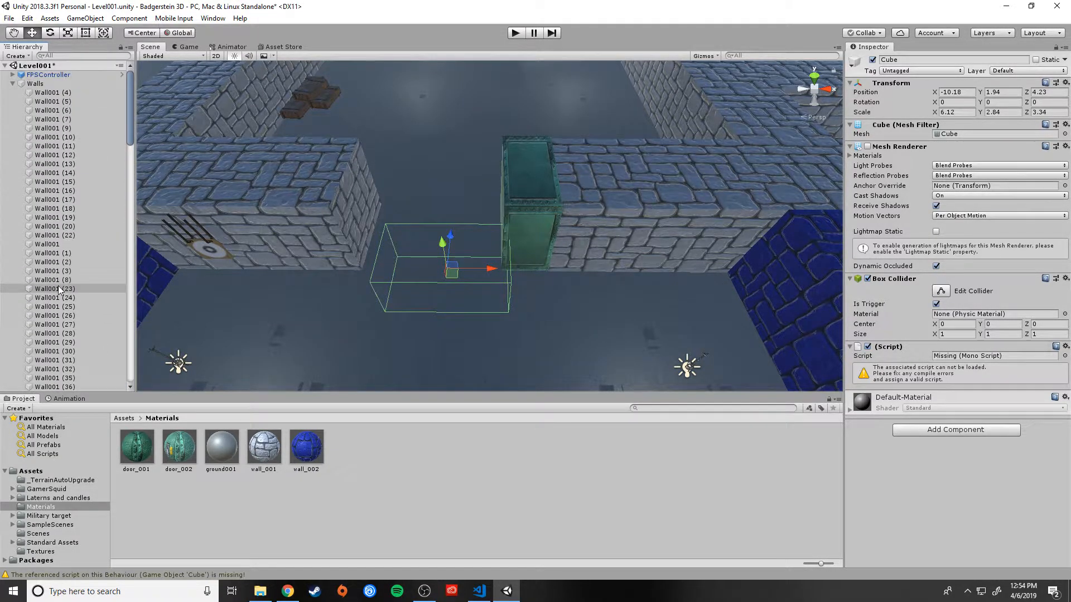
click(13, 83)
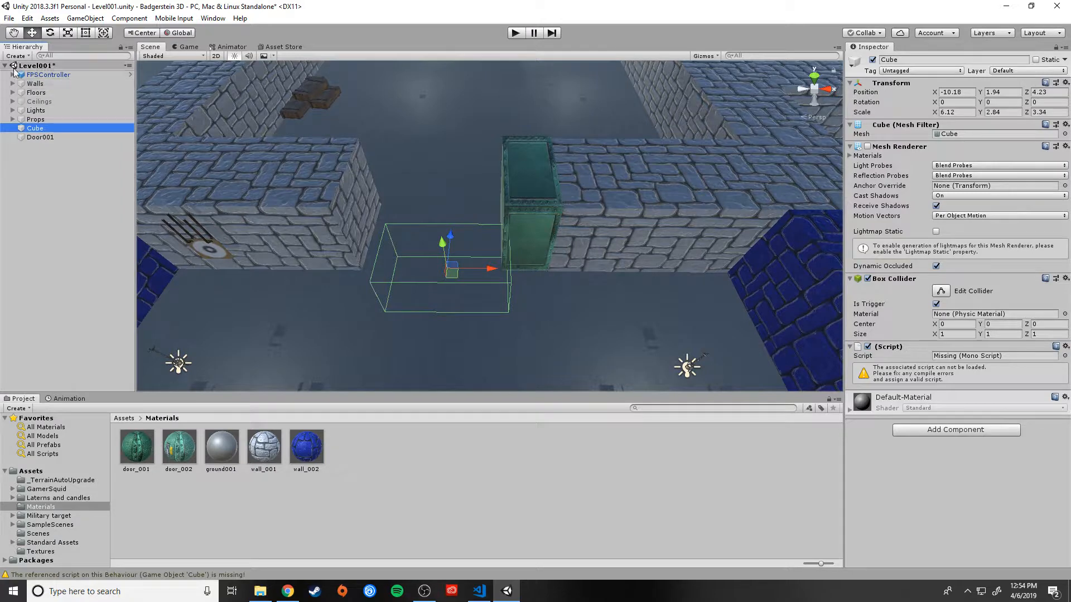
Delete the old trigger Cube that has the missing script from the scene
click(28, 131)
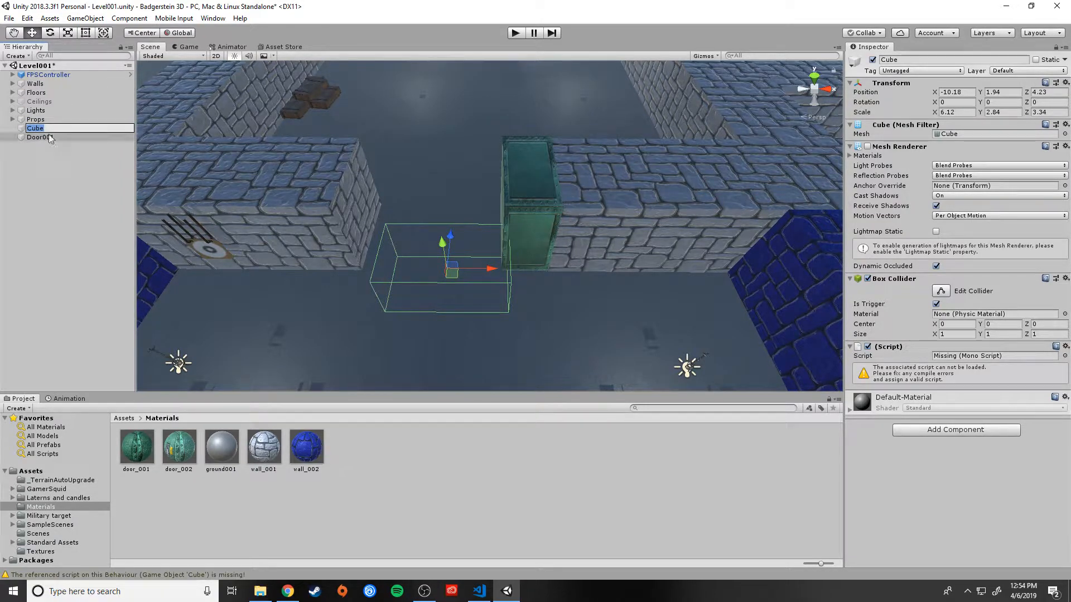
click(40, 145)
right_click(33, 129)
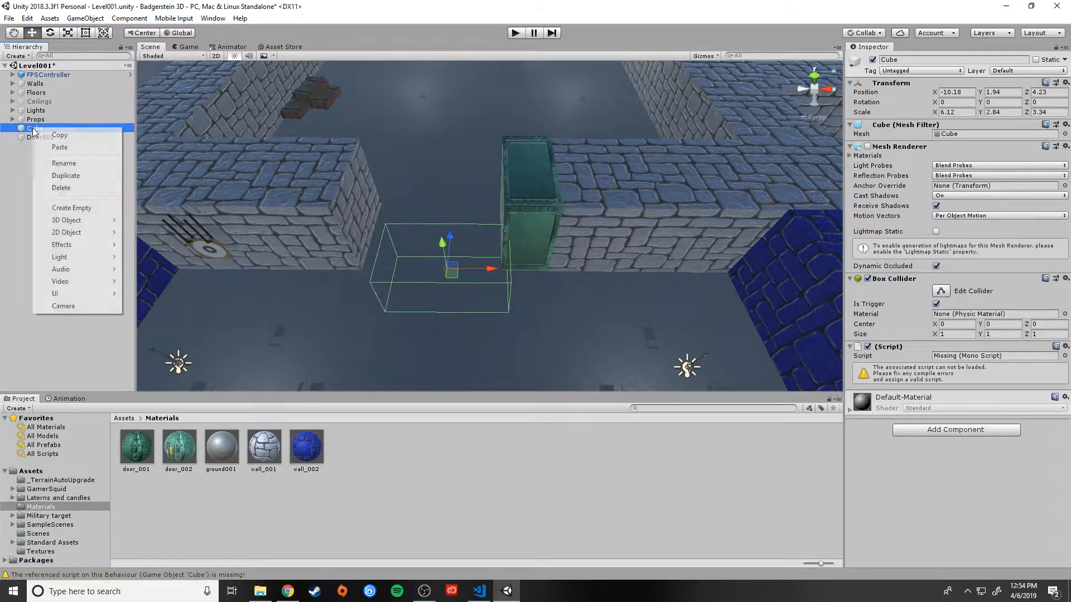
click(56, 188)
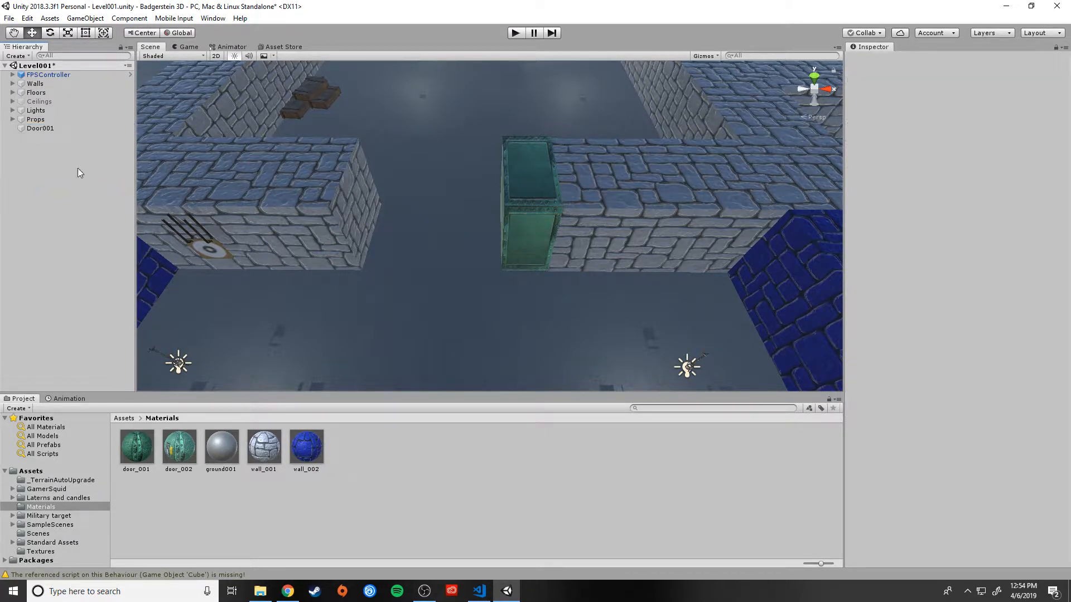
Create an empty object named Doors and make Door001 its child
click(45, 129)
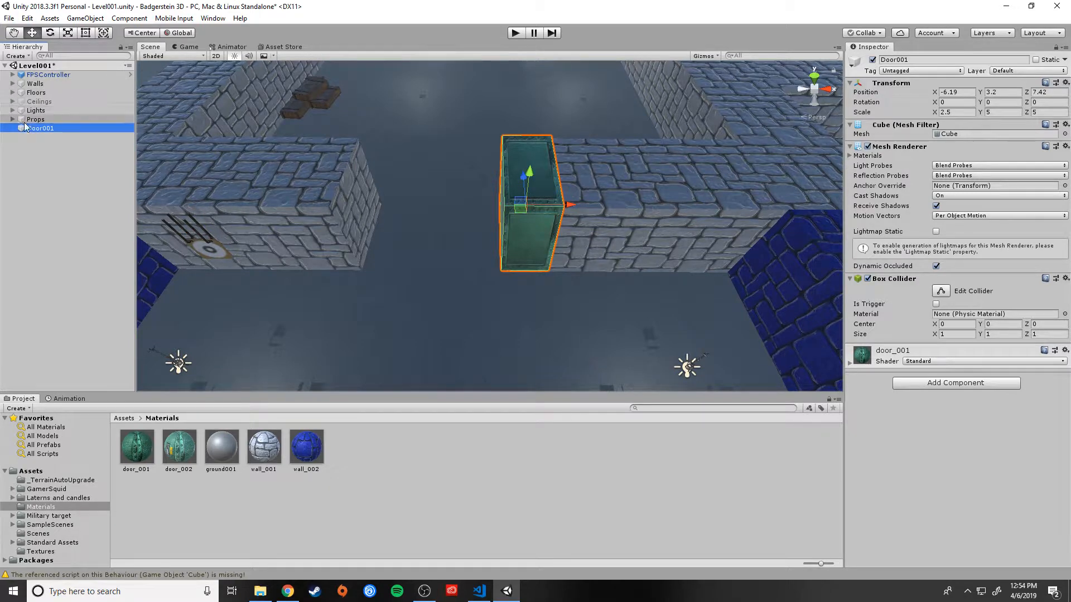
click(15, 56)
click(41, 66)
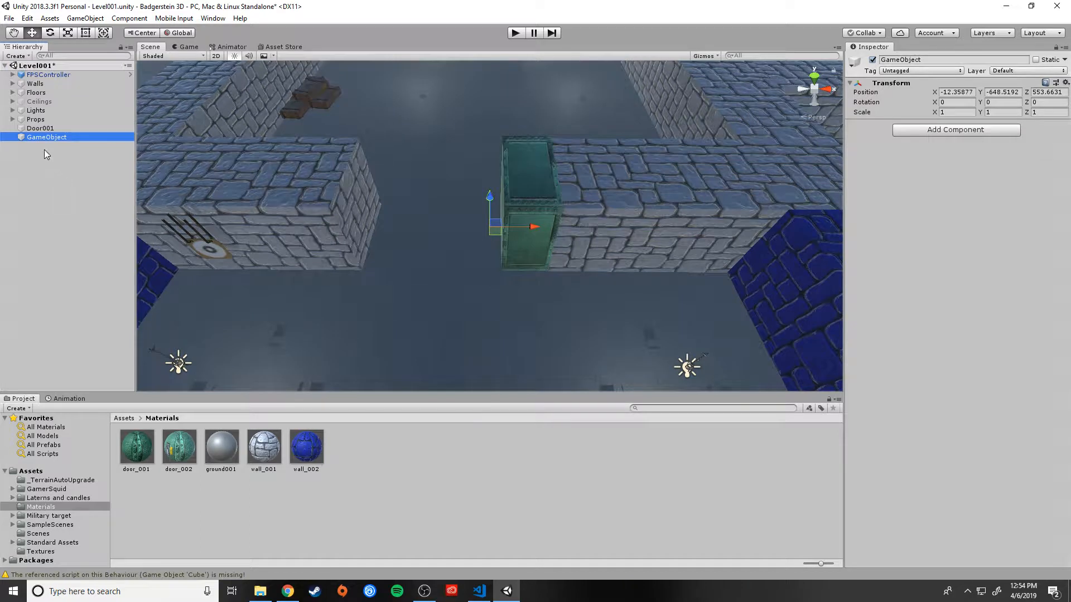
right_click(49, 140)
click(68, 173)
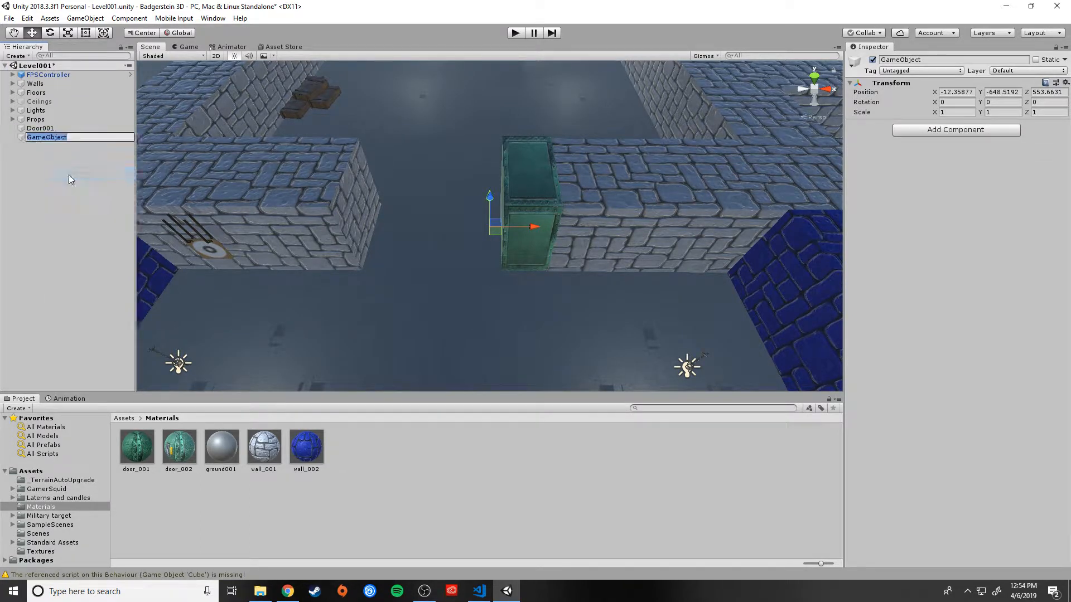
text(Doors)
click(65, 174)
drag(40, 129, 40, 136)
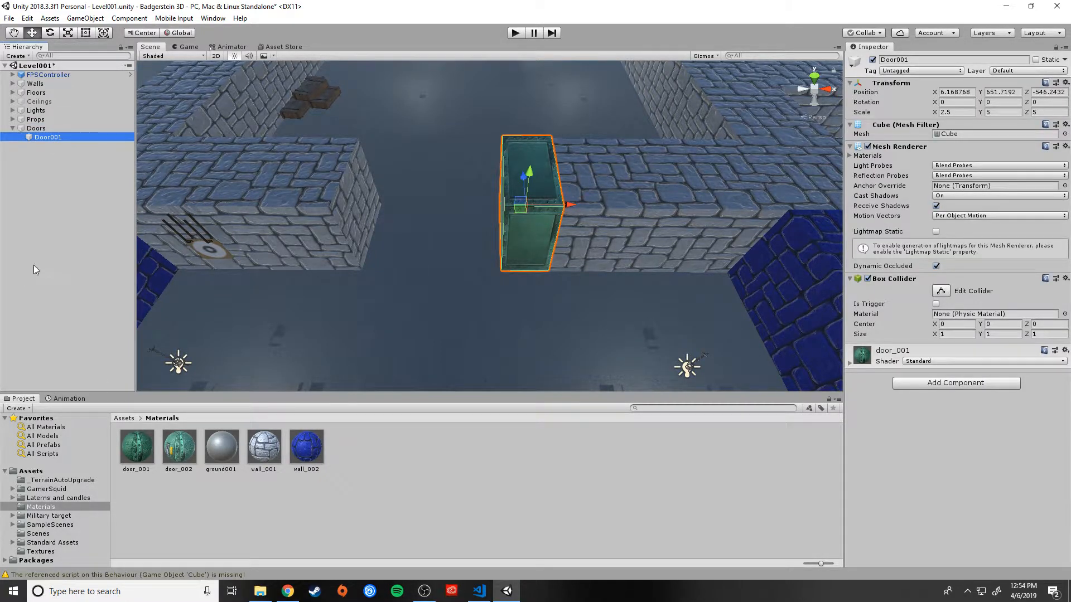
Duplicate Door001 and move the copy along X to the wall end on the opposite side of the opening
key(ctrl+d)
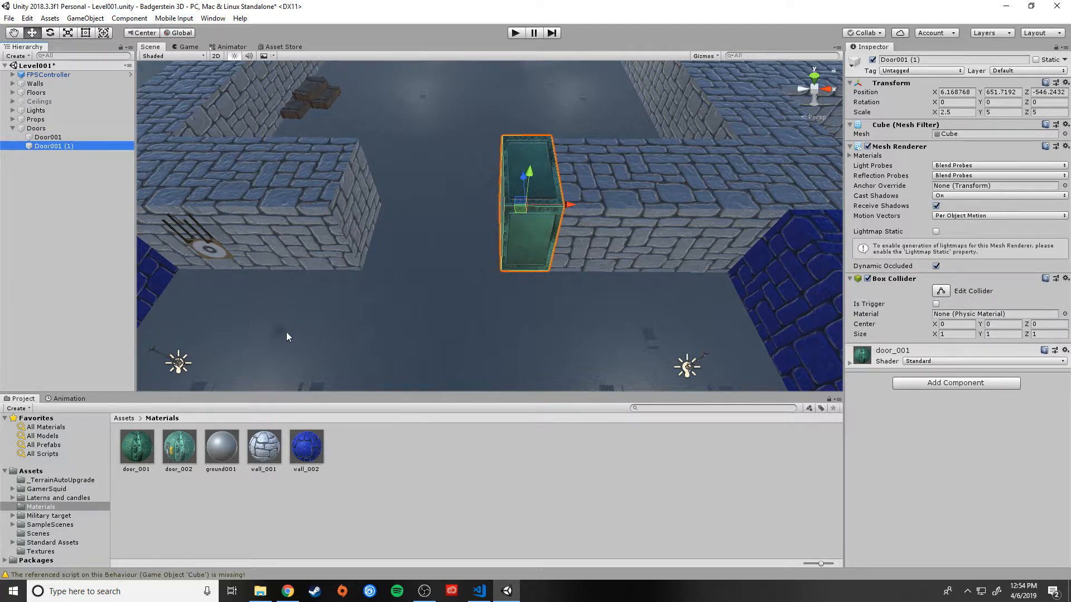
drag(570, 207, 427, 213)
Lower Door001 slightly toward the floor, to Y 651.47
alt+drag(482, 355, 482, 241)
click(481, 240)
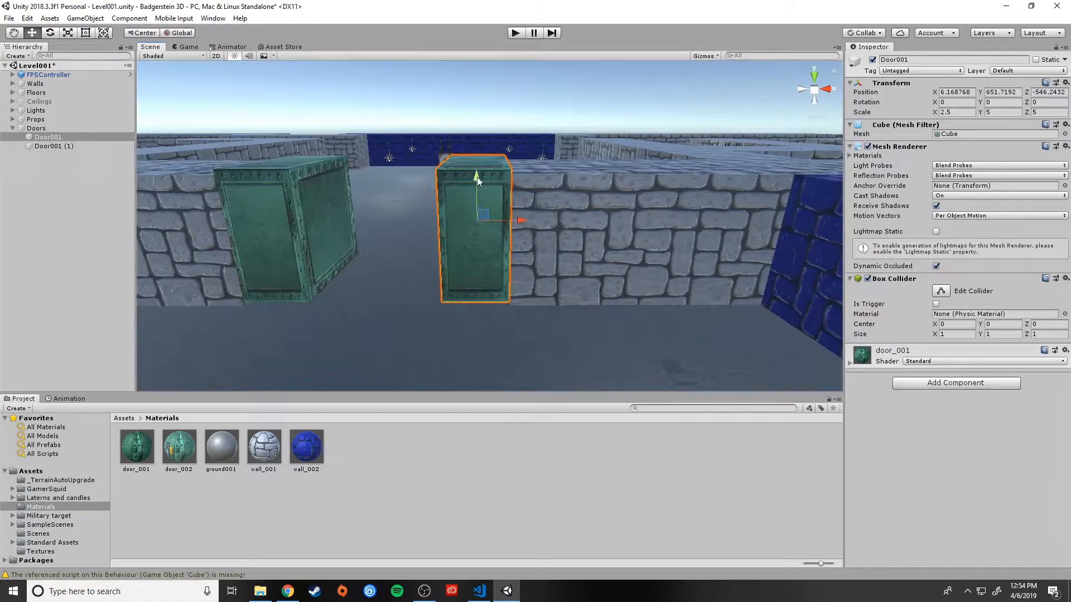
drag(476, 176, 477, 182)
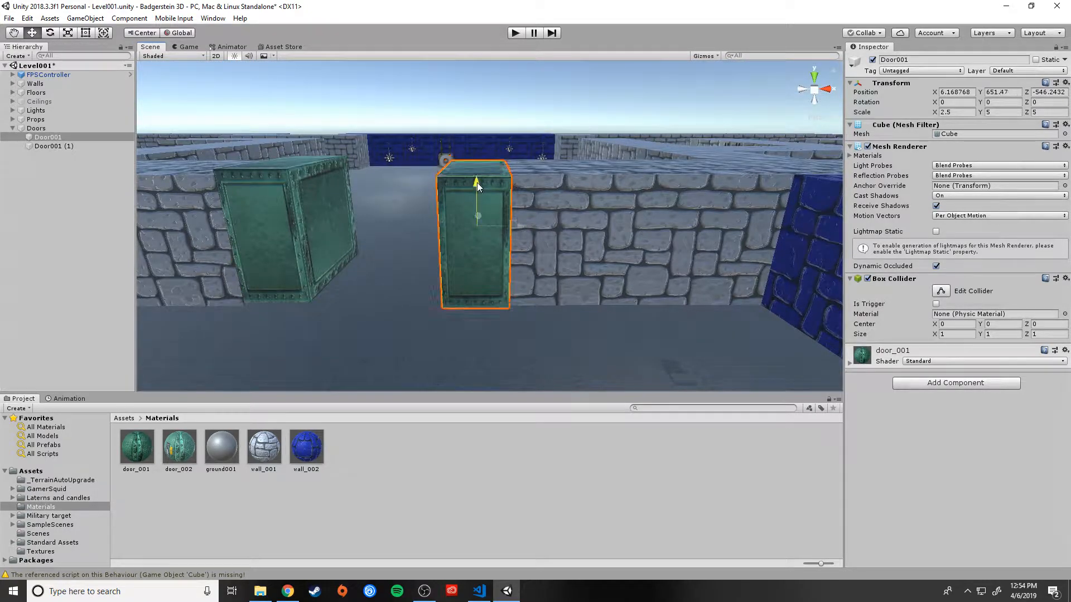
Try nudging Door001 along Z relative to its wall's end face, and undo that move
click(272, 211)
alt+drag(304, 223, 545, 248)
click(555, 251)
drag(461, 249, 458, 250)
key(ctrl+z)
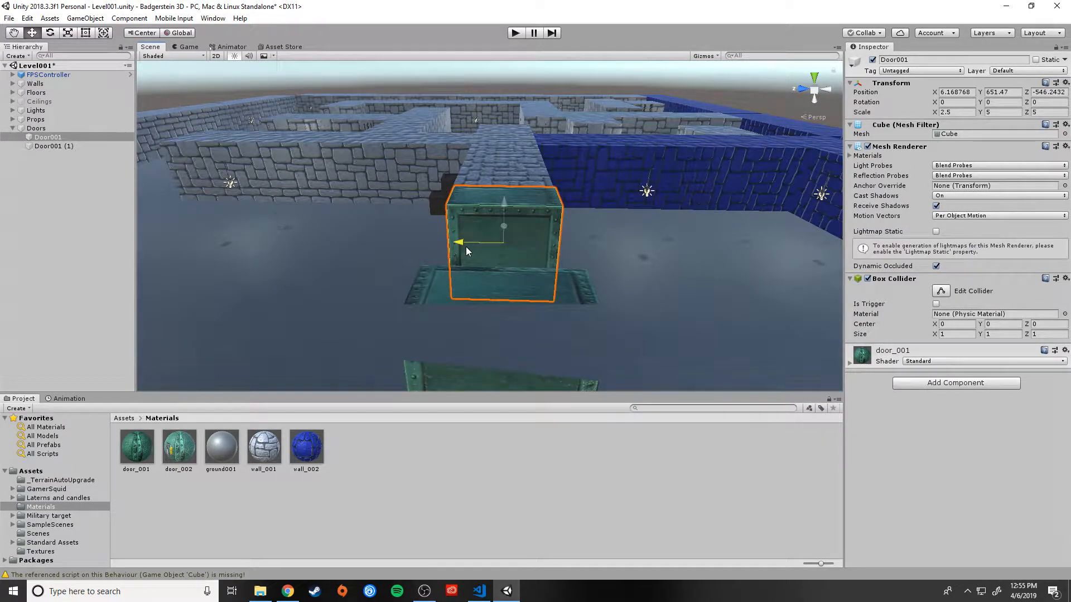
Collapse the Floors group in the scene hierarchy
click(655, 264)
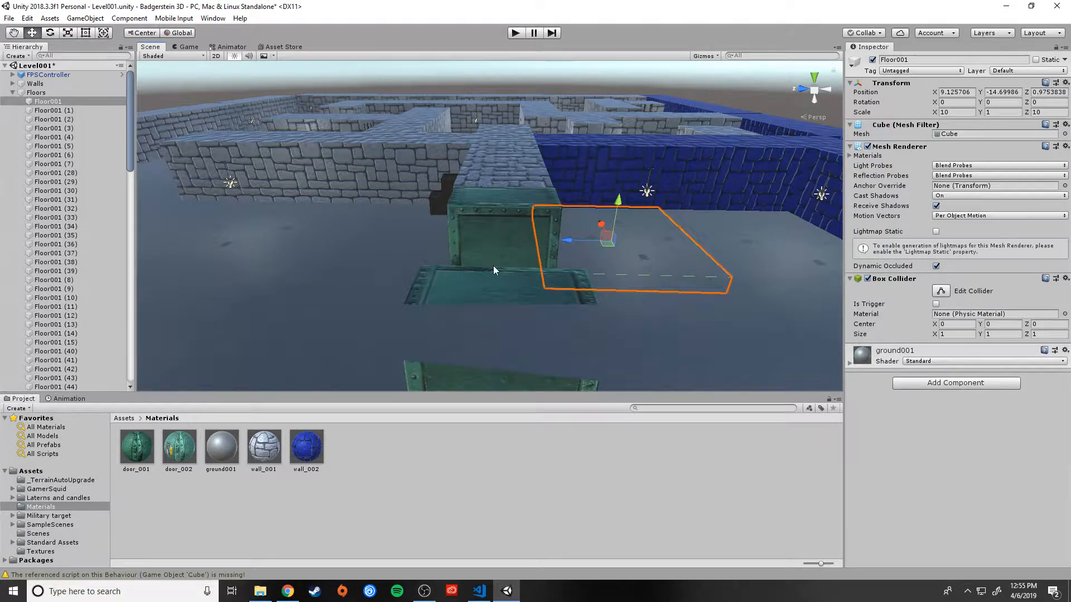
alt+drag(493, 265, 618, 280)
right_drag(721, 280, 334, 227)
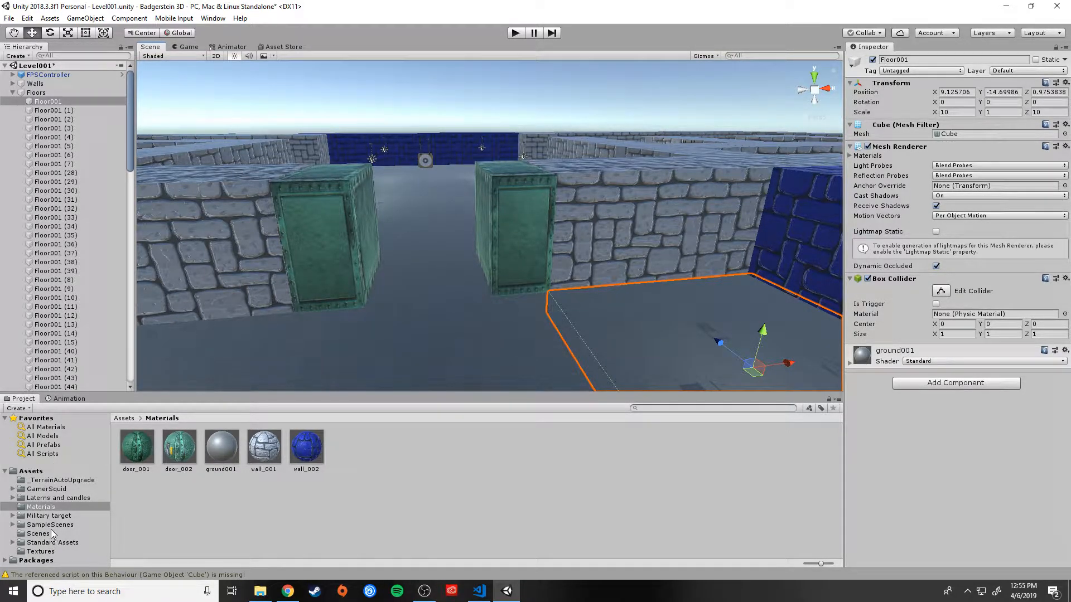
scroll(35, 192, down, 2)
scroll(35, 191, up, 2)
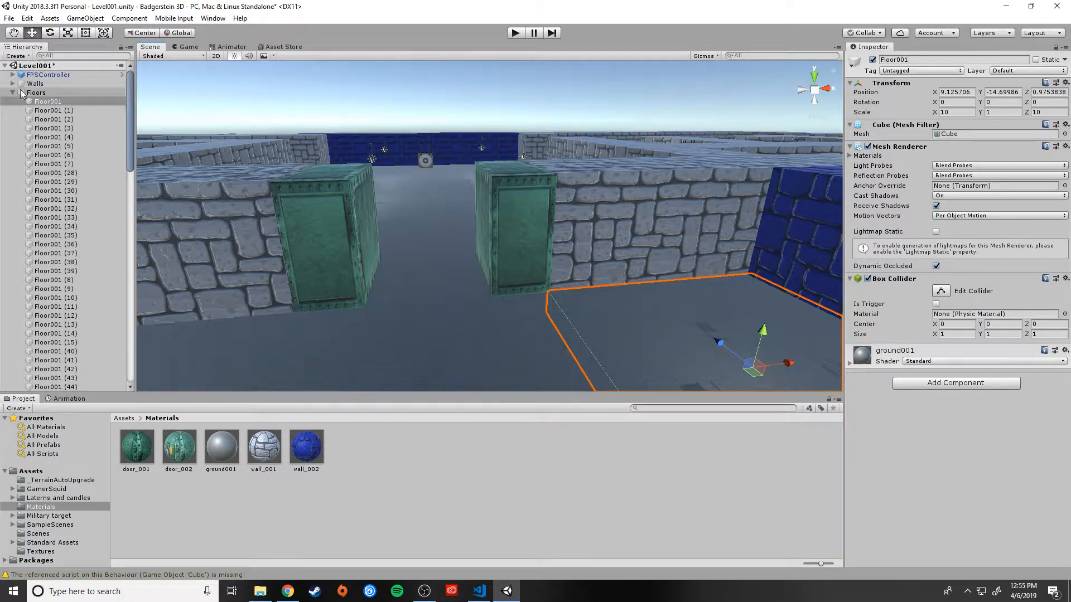
click(28, 93)
click(12, 92)
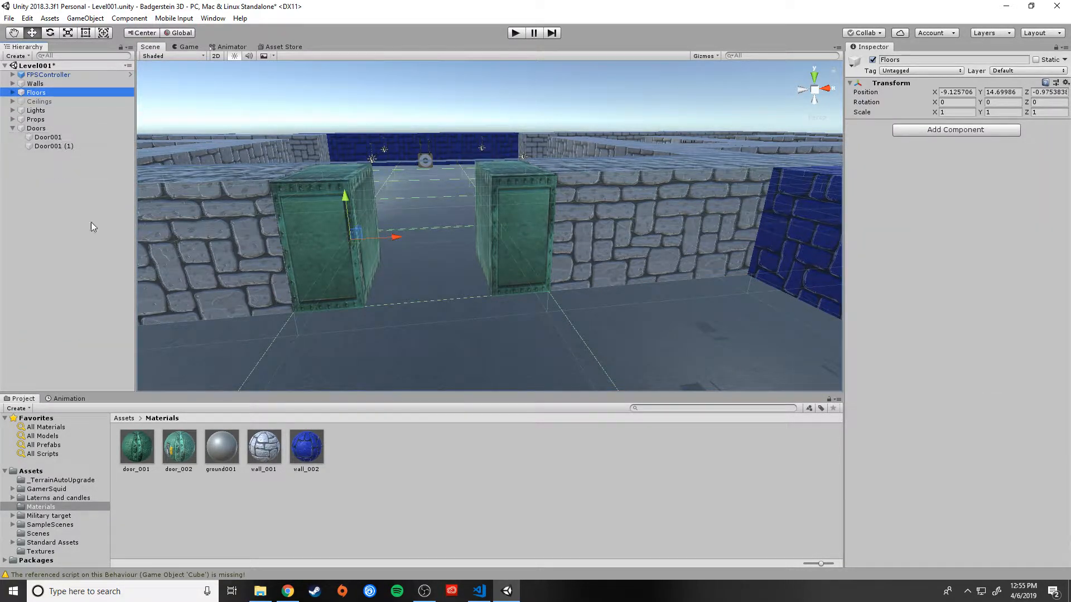
click(16, 56)
click(25, 68)
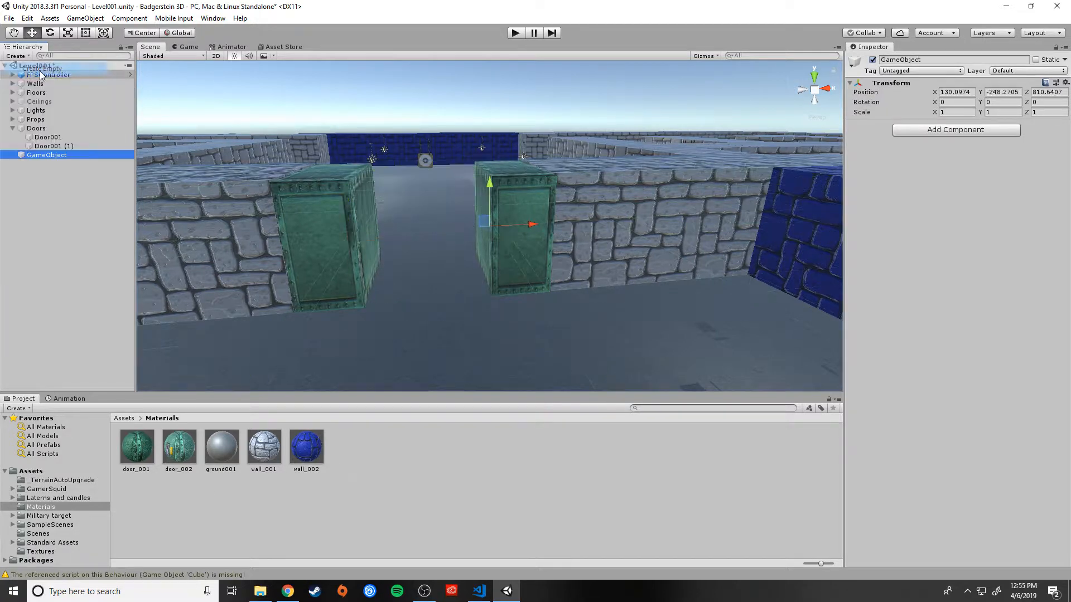
right_click(47, 159)
click(82, 215)
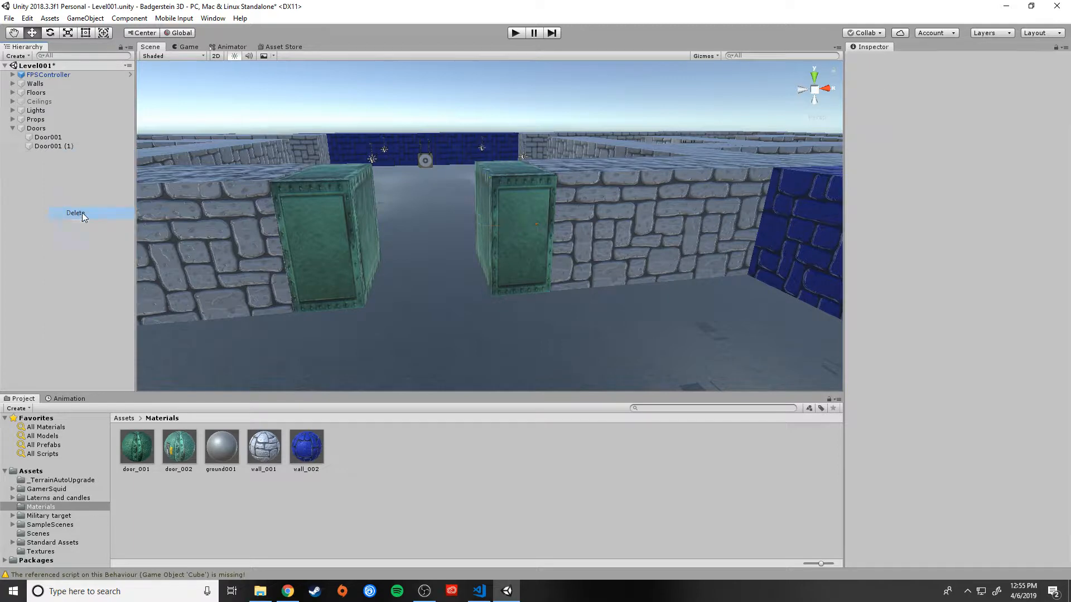
Create a 3D cube at the root level of the scene
click(17, 56)
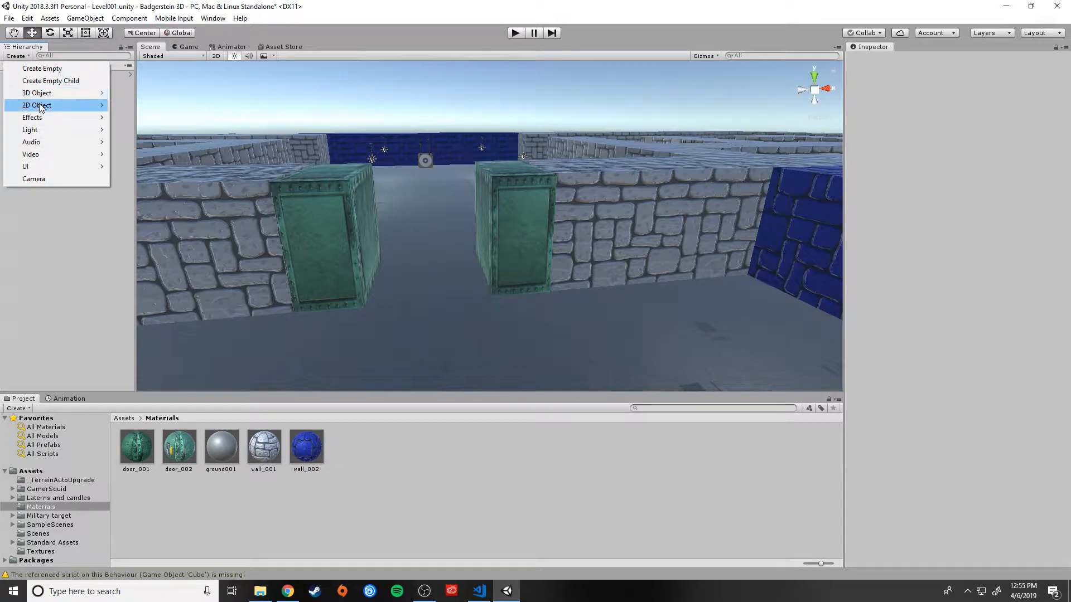
mouse_move(45, 93)
click(125, 93)
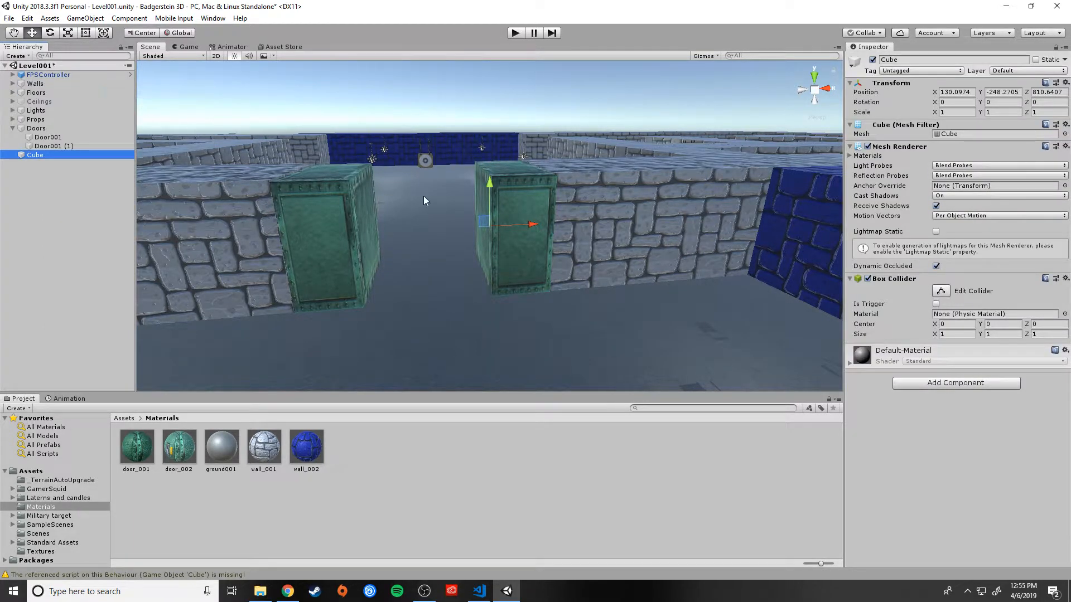
Set the new cube's position to X 0, Y 0, Z 0
click(966, 93)
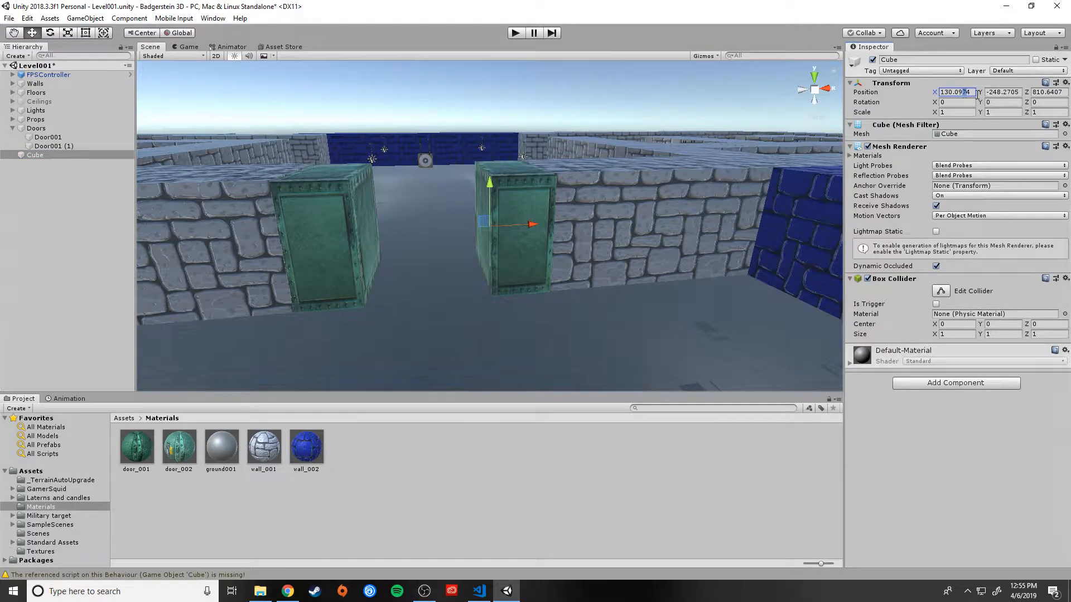
click(973, 94)
key(BackSpace)
key(BackSpace)
key(BackSpace)
key(BackSpace)
key(BackSpace)
key(BackSpace)
key(BackSpace)
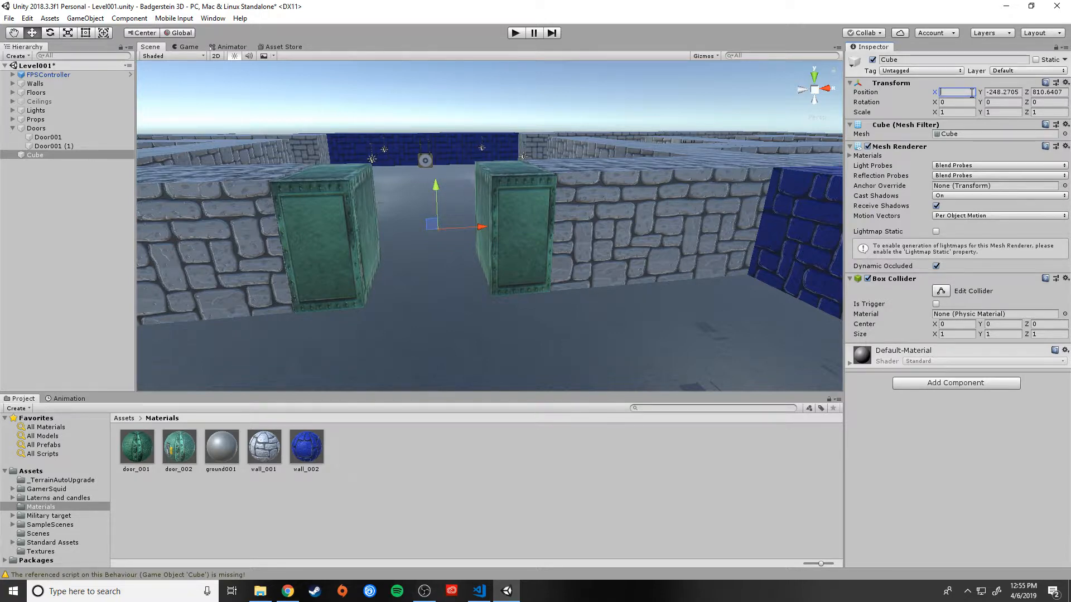
text(0)
key(Tab)
text(0)
key(Tab)
text(0)
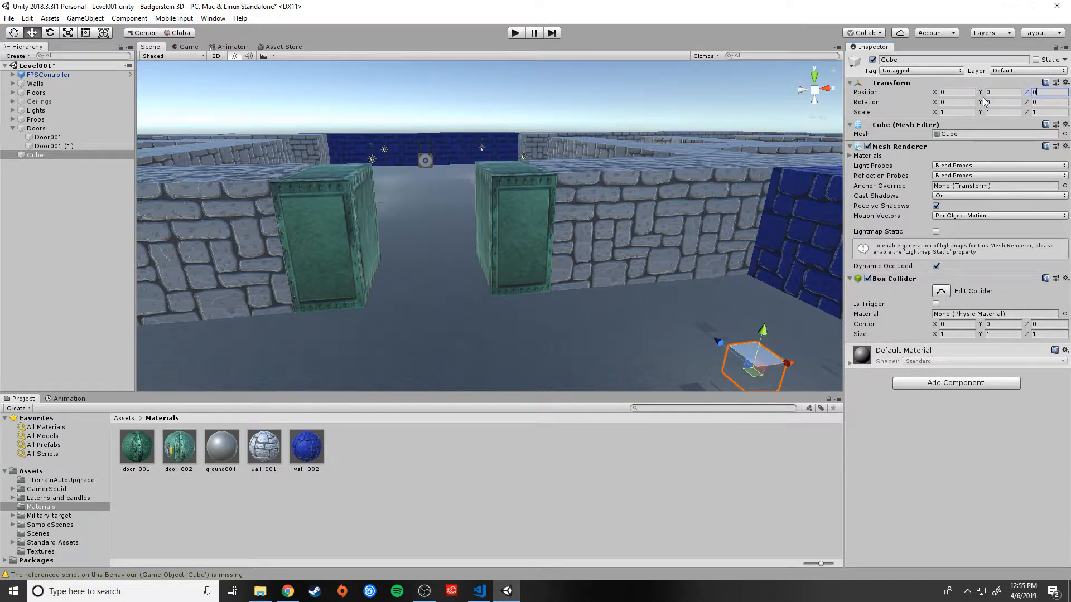
Move the cube into the opening between the two green door pieces, to about X -9.88, Y 4.46, Z 7.47
drag(767, 331, 783, 265)
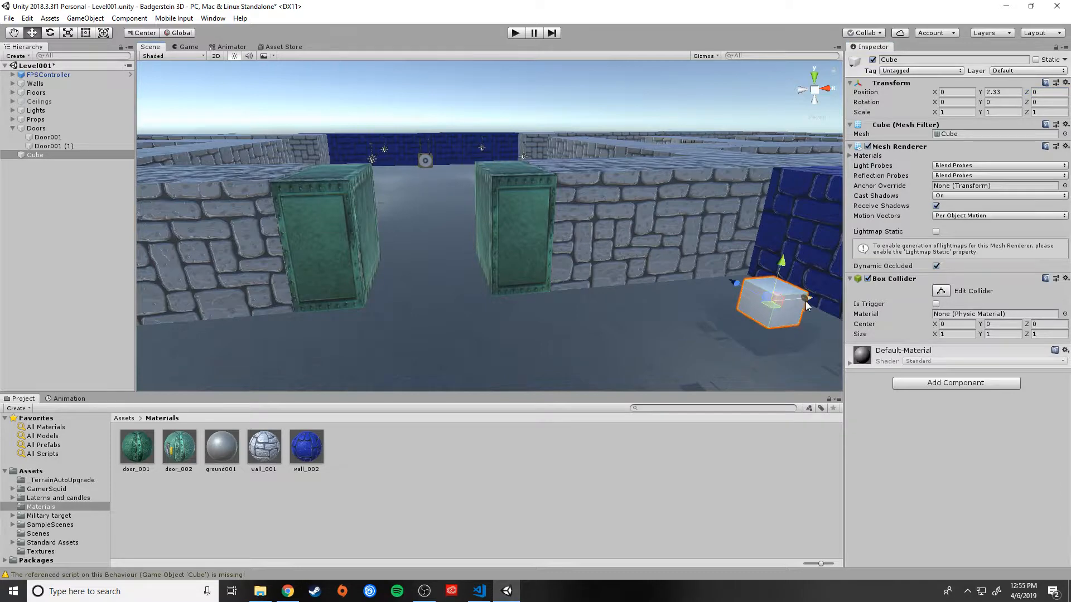
drag(806, 303, 523, 314)
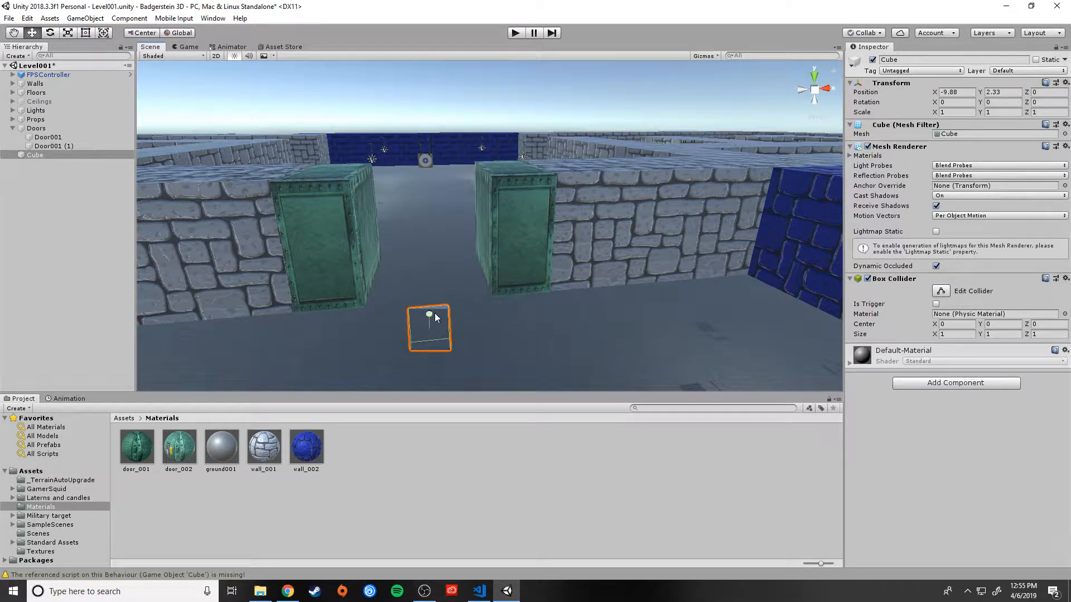
drag(430, 314, 437, 175)
drag(426, 212, 646, 345)
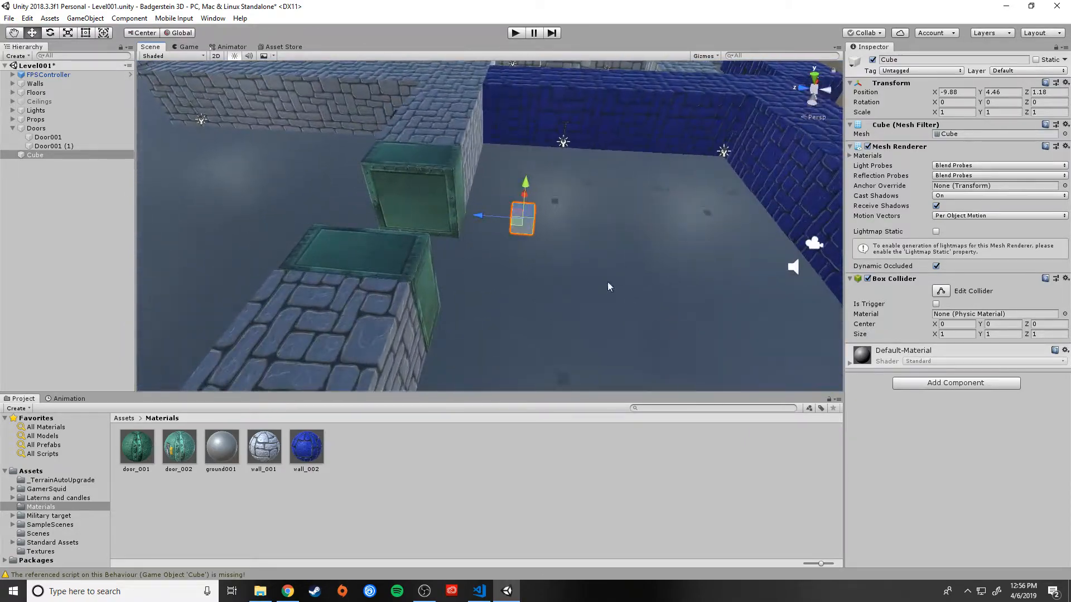
drag(472, 213, 435, 230)
Scale the cube to X 5, Y 5, Z 1 and lower it between the door pieces to Y 2.71
right_drag(435, 229, 335, 215)
click(948, 111)
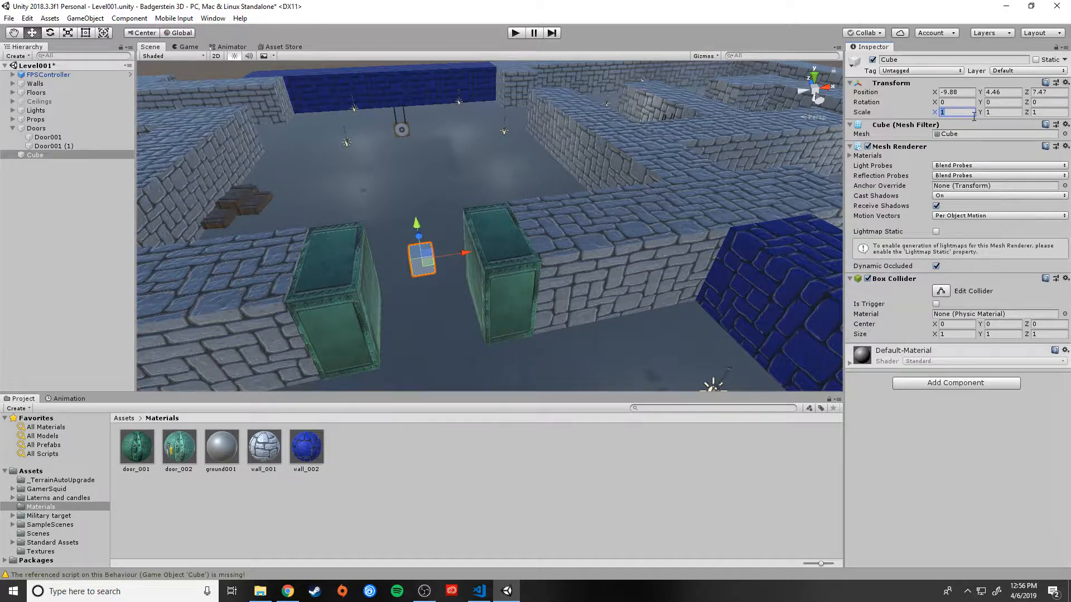
text(5)
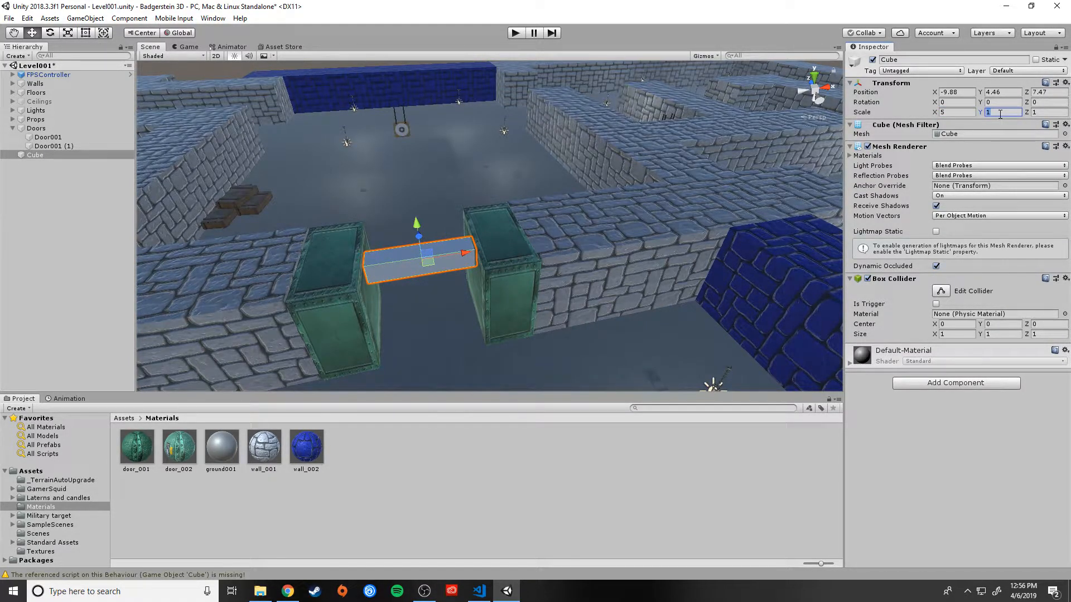
click(1046, 112)
text(5)
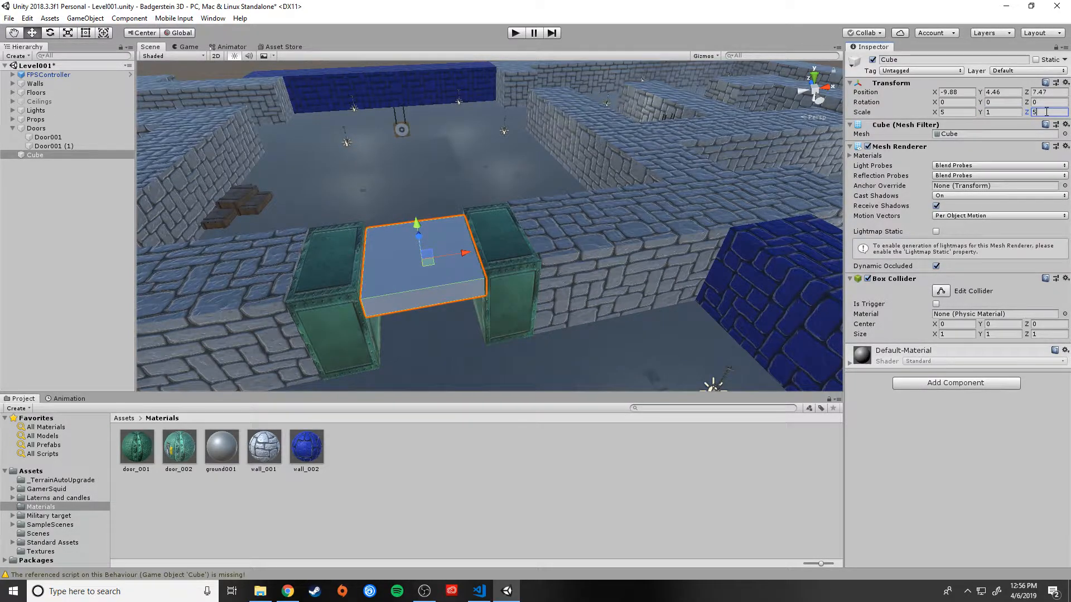
key(BackSpace)
text(1)
click(997, 112)
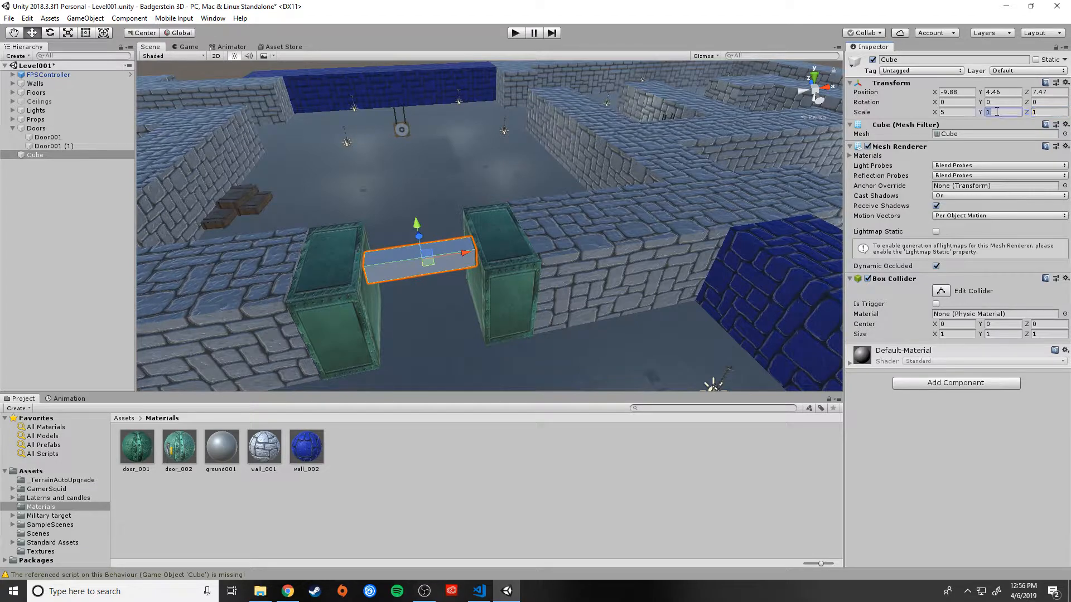
text(5)
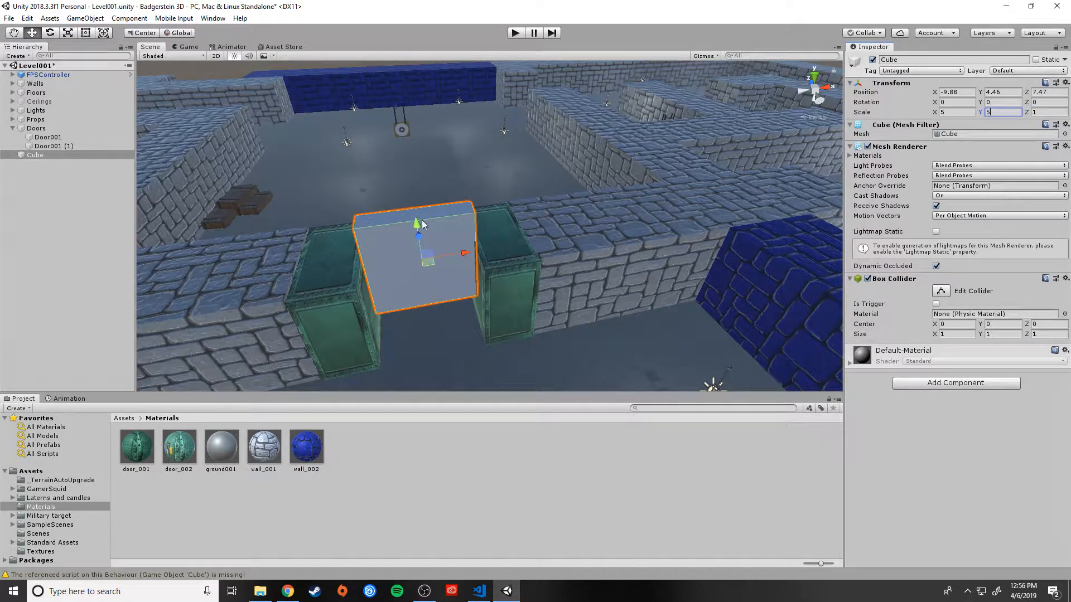
drag(415, 225, 406, 287)
Apply the door_002 texture from the Textures folder to the cube in the opening
click(371, 489)
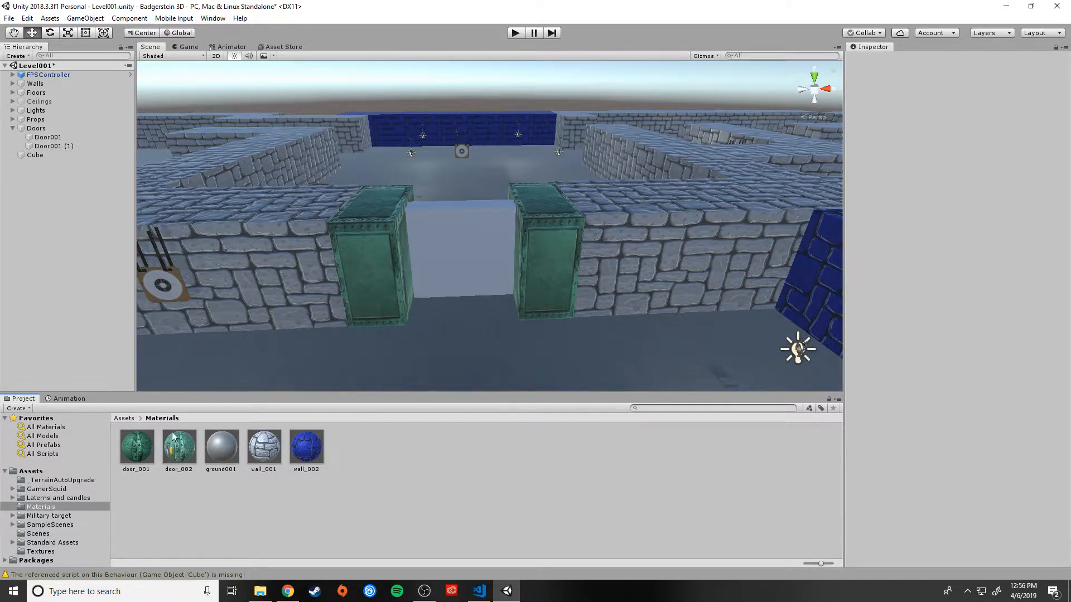
click(39, 551)
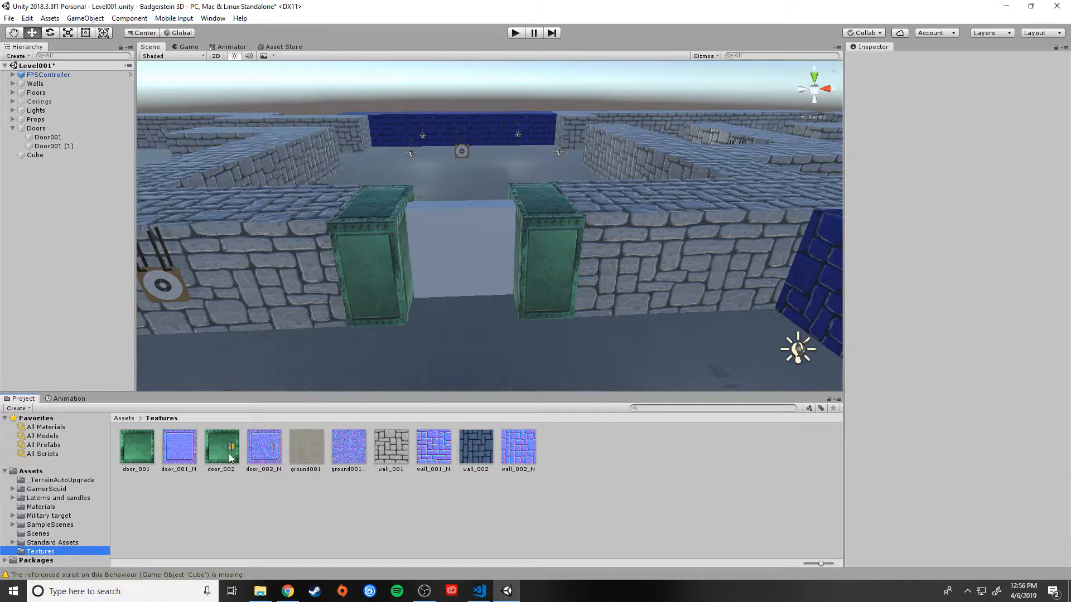
drag(221, 446, 456, 256)
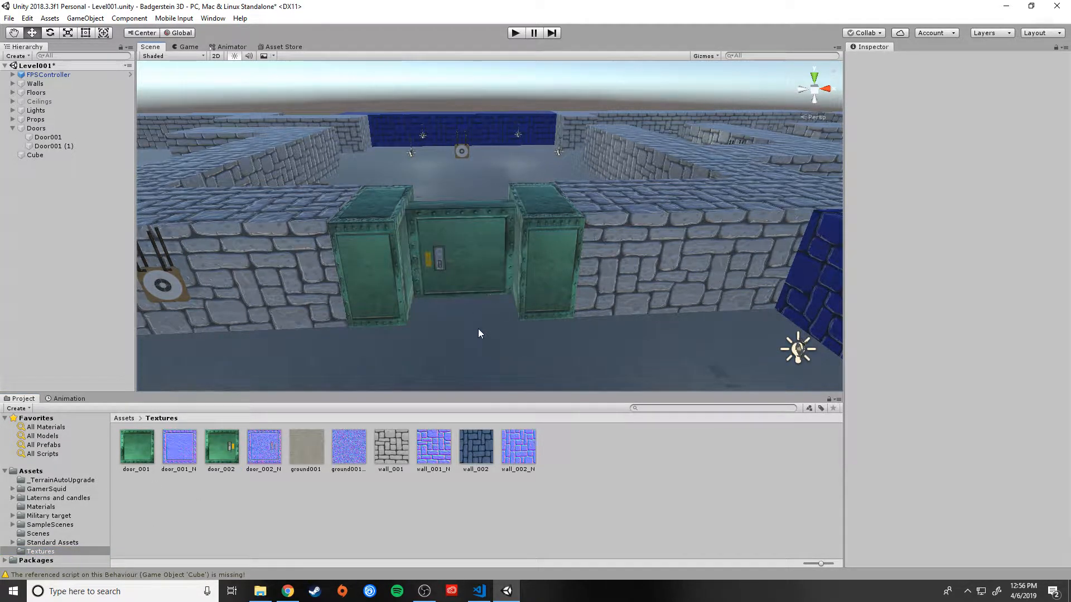
Raise the textured cube slightly above the floor, to Y 2.96
click(461, 264)
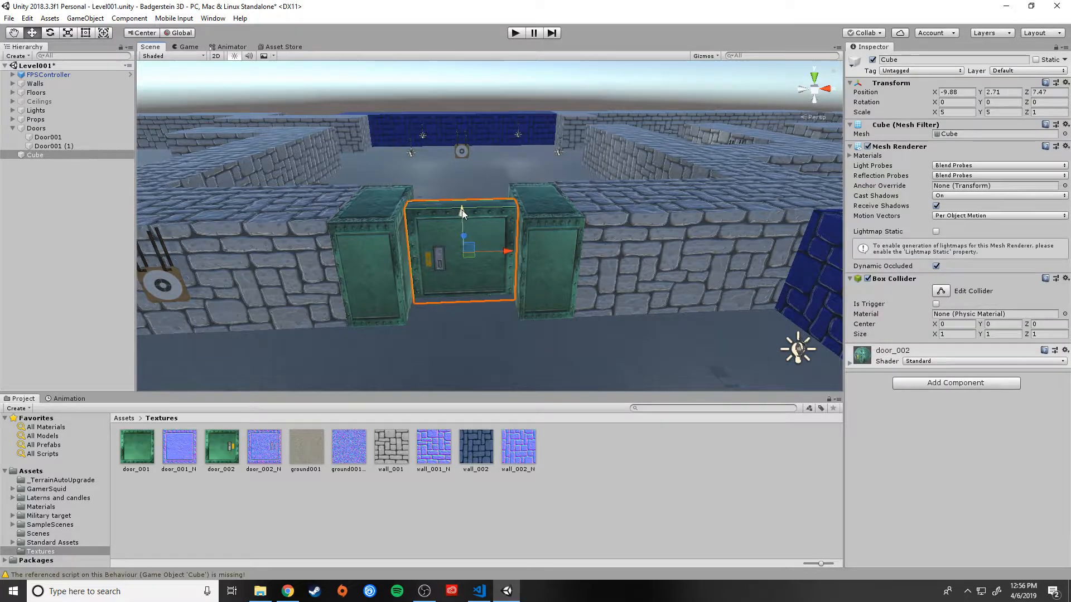
click(486, 310)
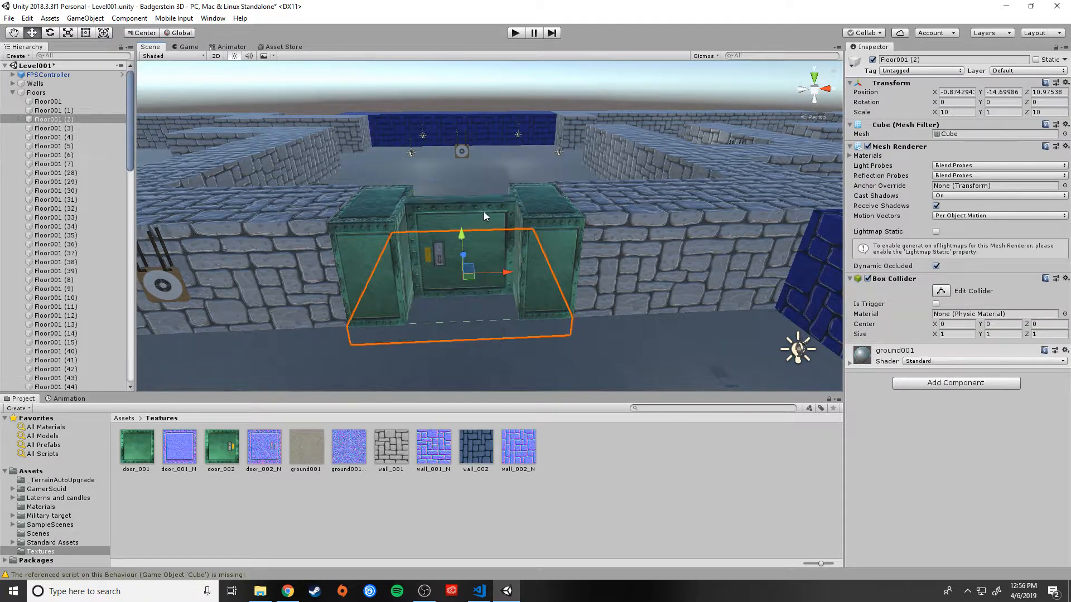
click(452, 218)
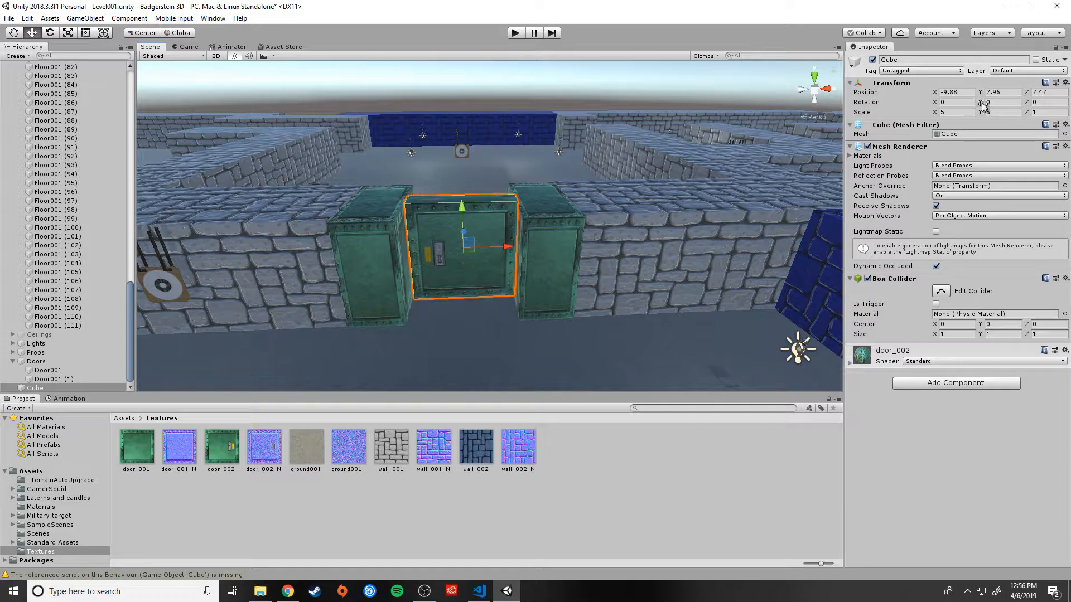
Rotate the textured cube 180 degrees about Y so its handle is on the opposite side
drag(980, 102, 1063, 403)
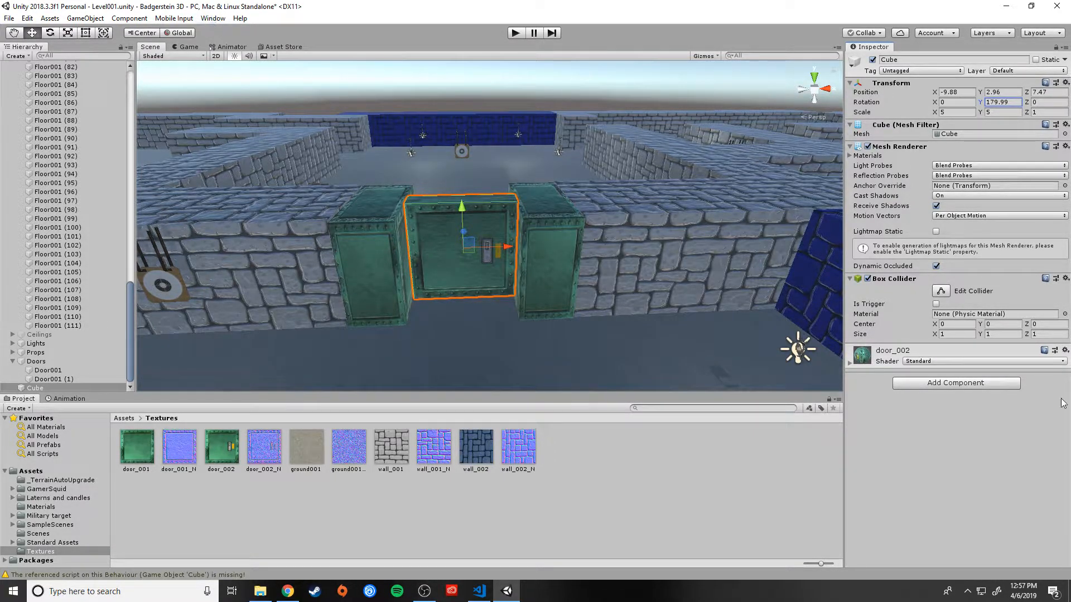
click(1013, 99)
text(180)
click(517, 152)
click(481, 246)
Collapse the Floors and Doors groups in the scene hierarchy
alt+drag(527, 308, 507, 286)
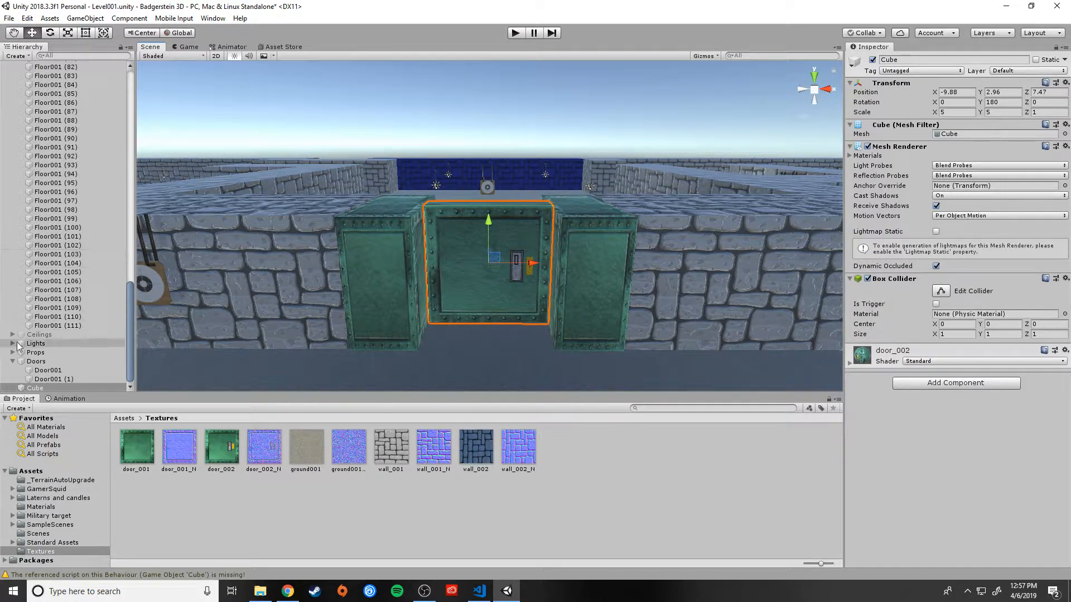
scroll(15, 335, up, 20)
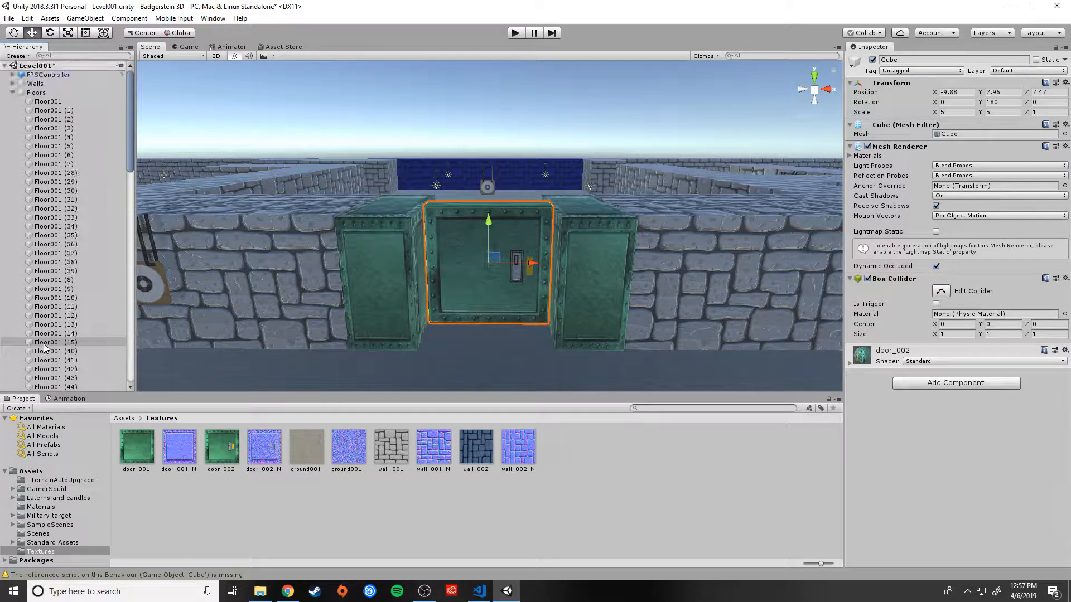
click(13, 93)
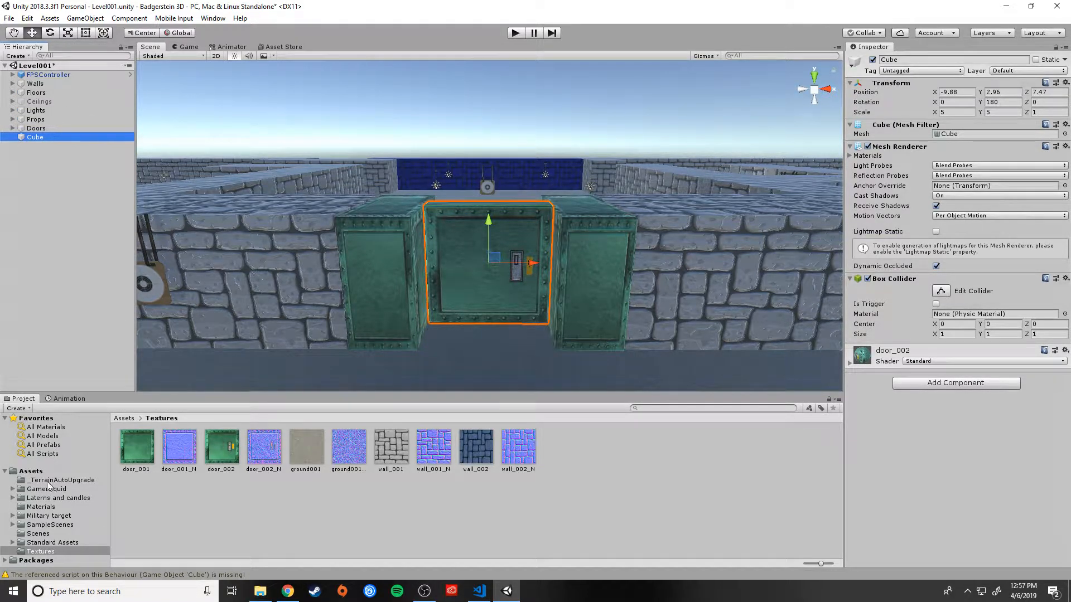
Create a folder named Animations directly under Assets
click(31, 471)
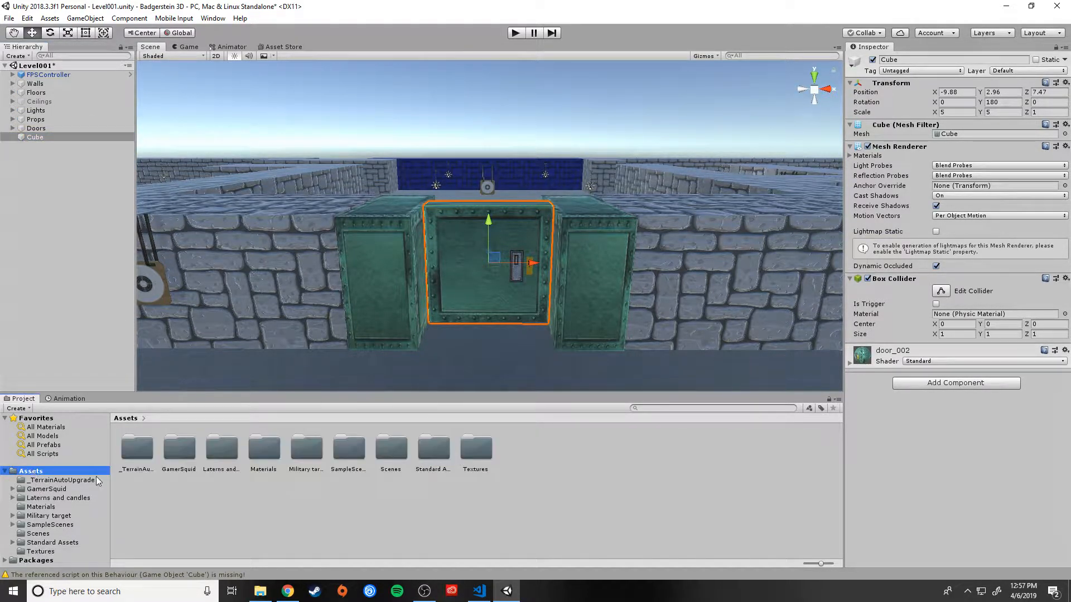
right_click(179, 500)
mouse_move(319, 249)
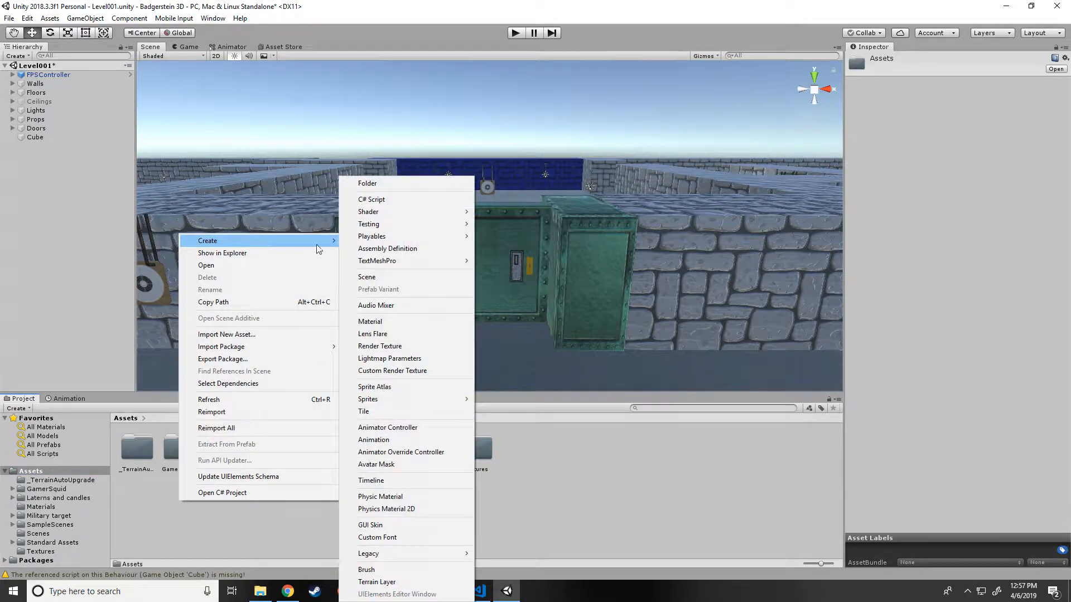
click(400, 183)
text(A)
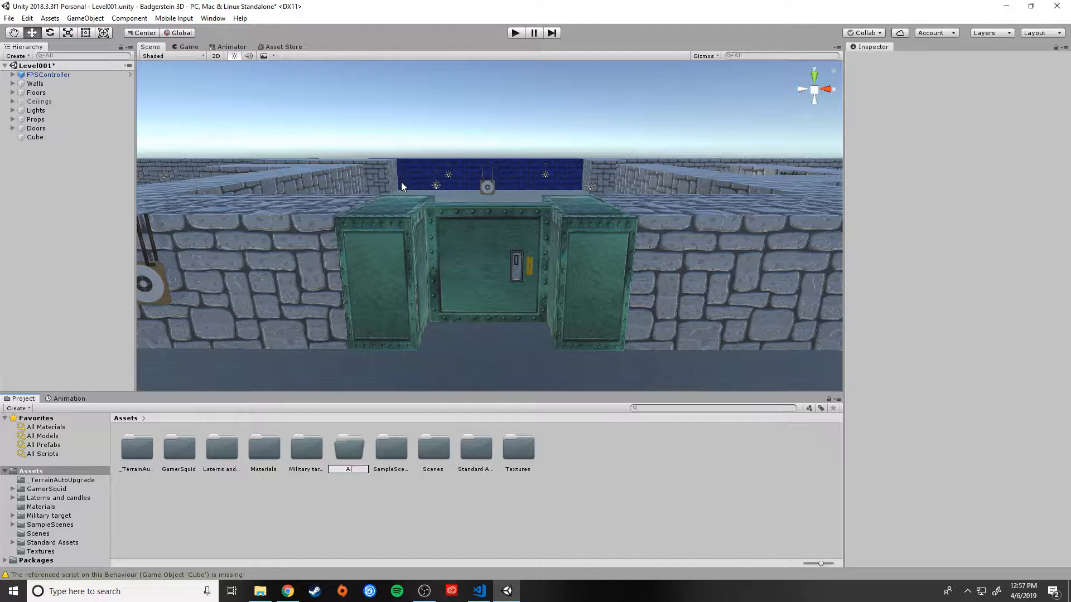
text(nimations)
key(Return)
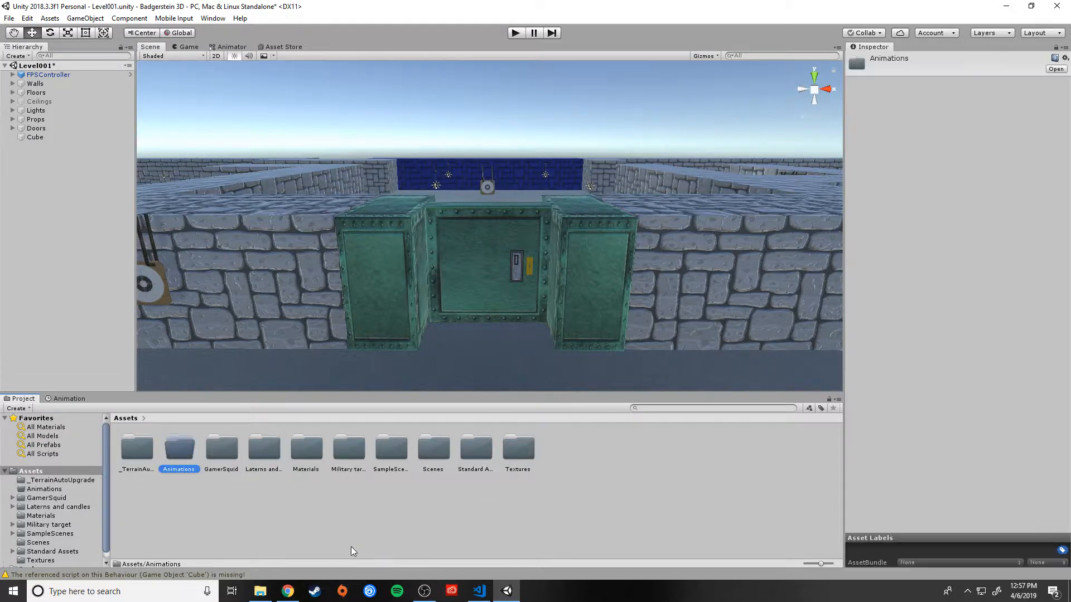
Bring up the Animation window for creating animation clips
click(70, 398)
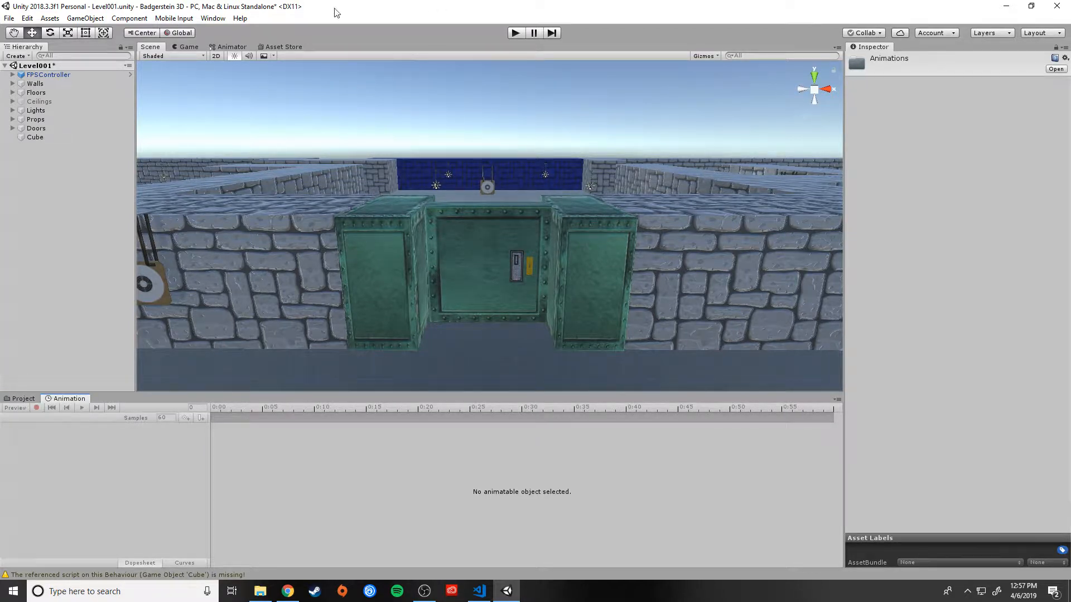
click(210, 19)
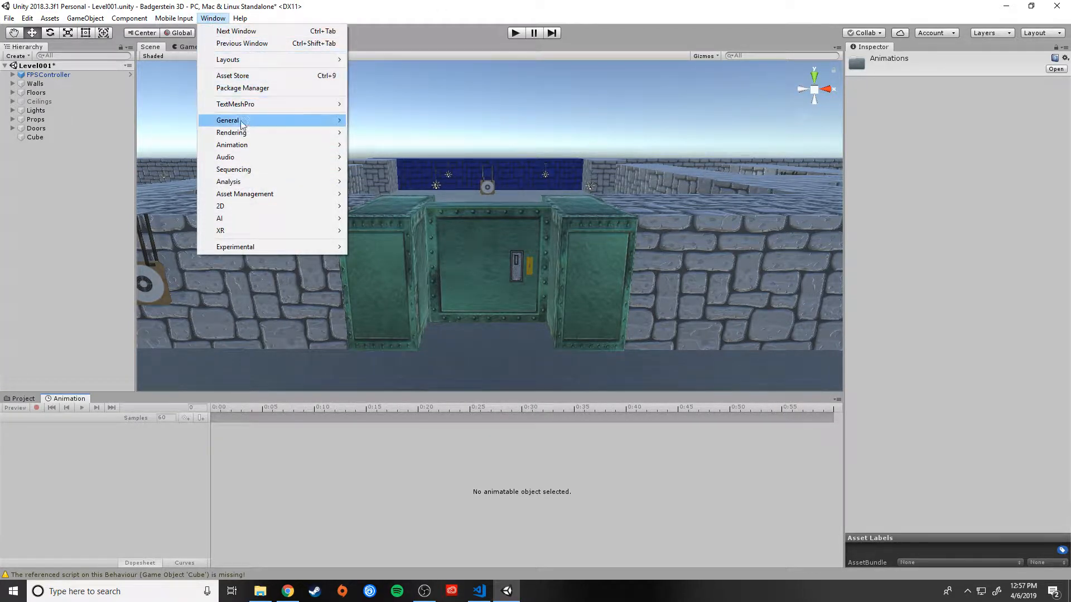
mouse_move(241, 146)
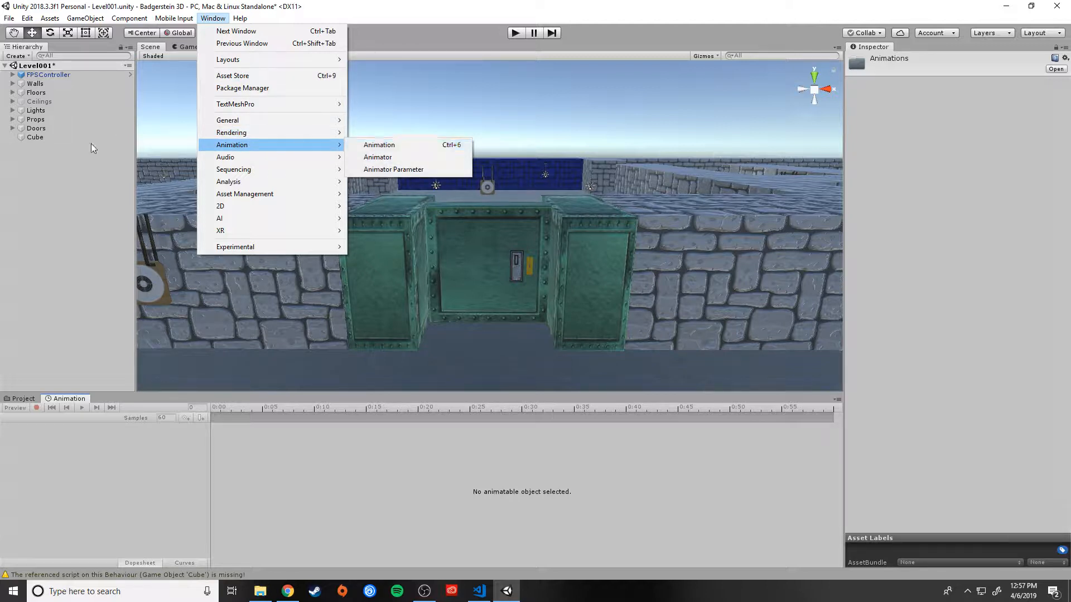
click(152, 491)
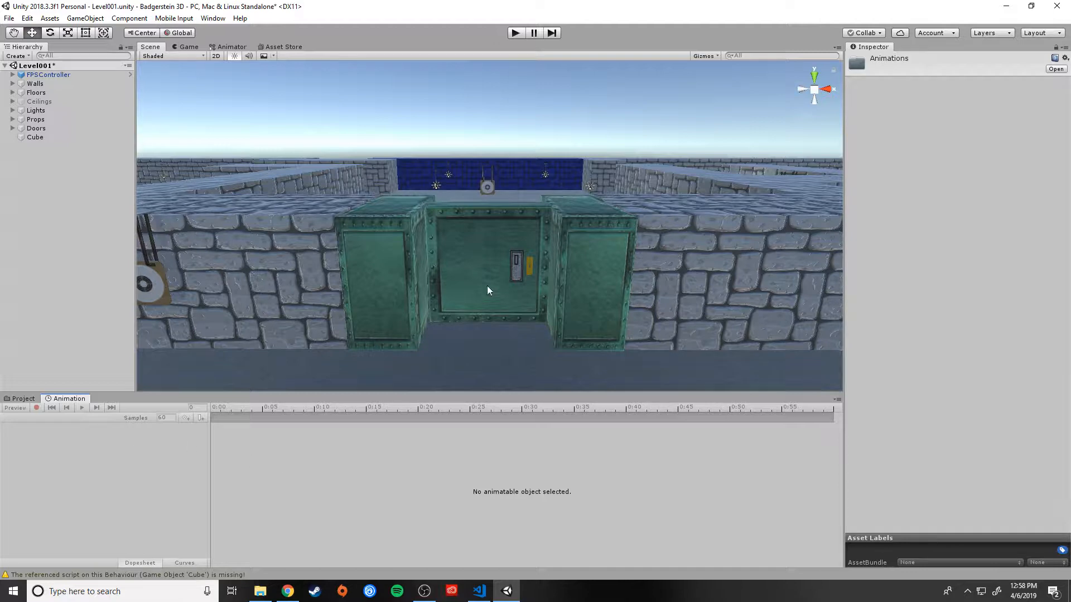
Create an animation clip named DoorOpen for the central door cube and save it in the Assets/Animations folder
click(476, 262)
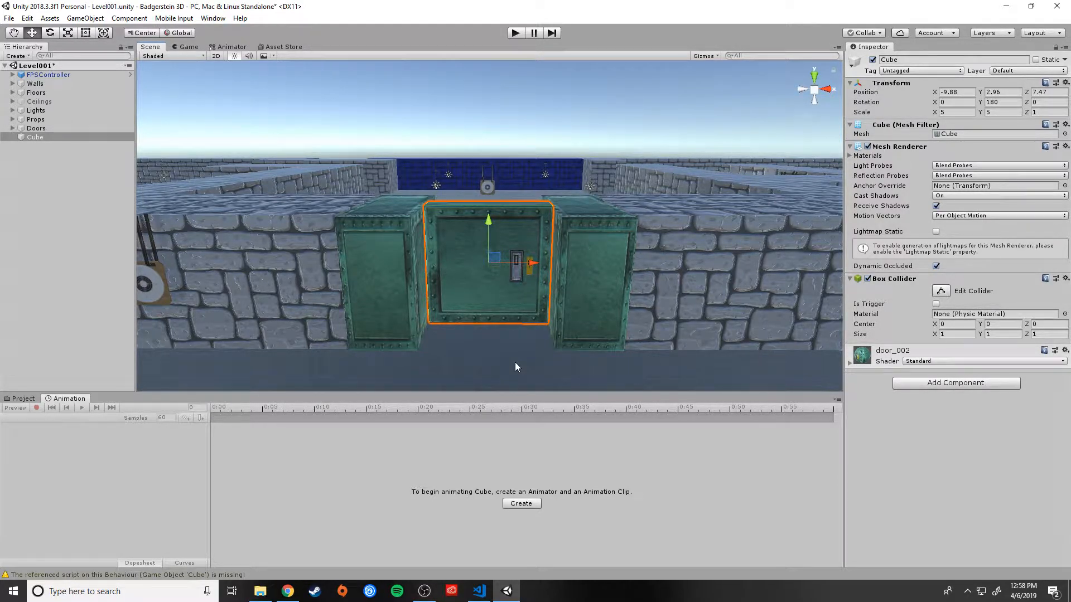
click(530, 506)
drag(203, 32, 438, 91)
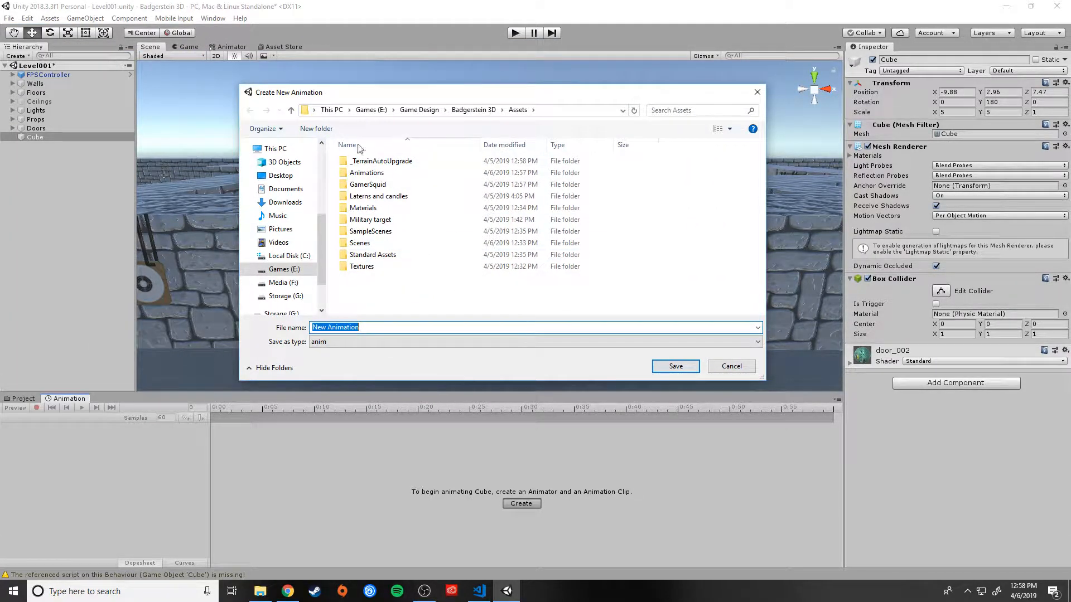
double_click(358, 173)
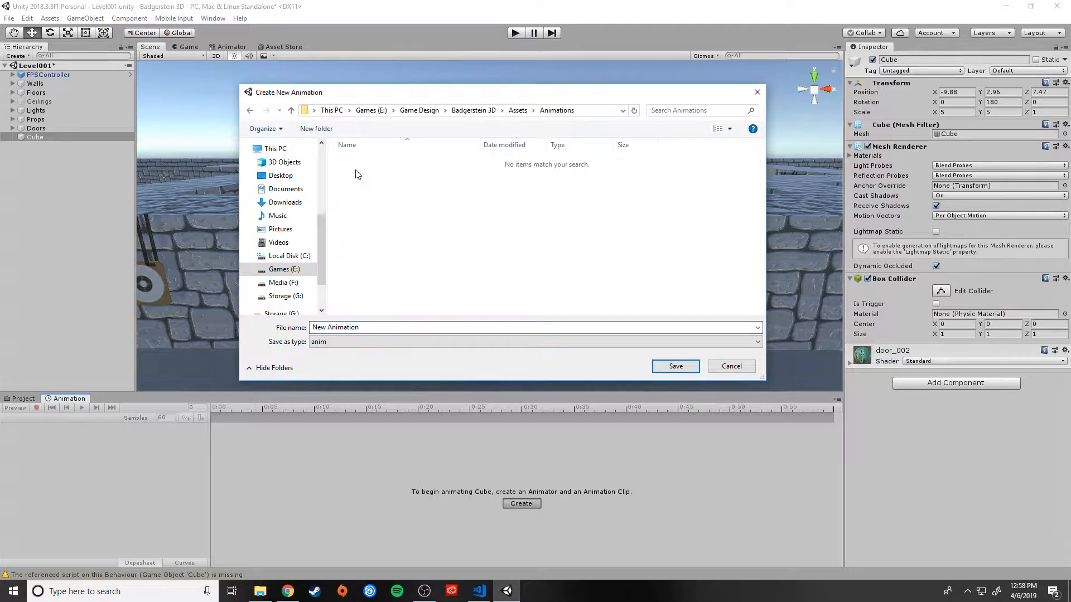
click(376, 328)
text(D)
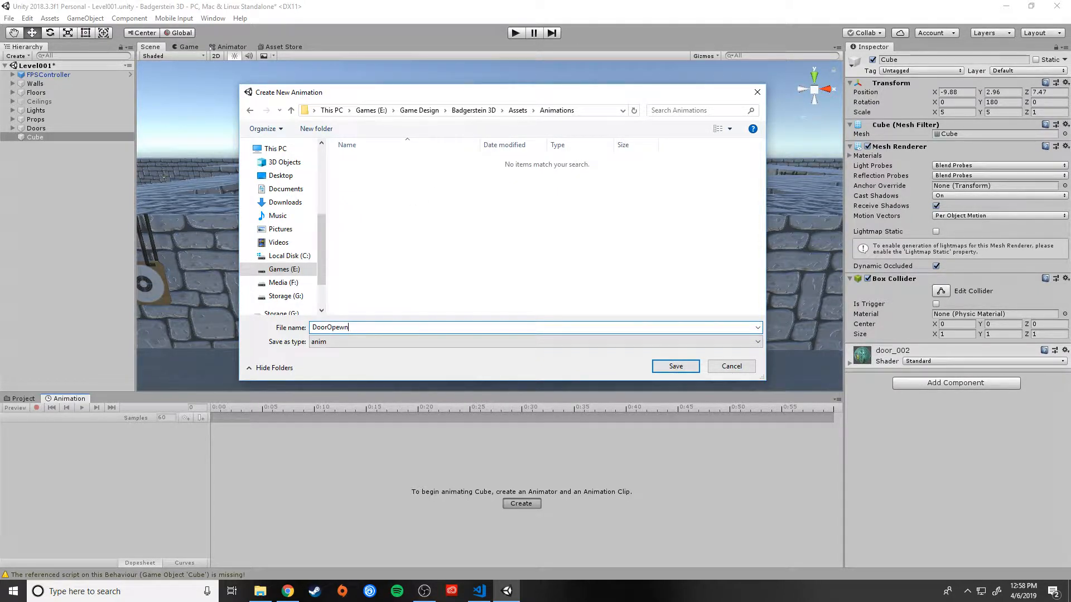
key(BackSpace)
key(BackSpace)
key(BackSpace)
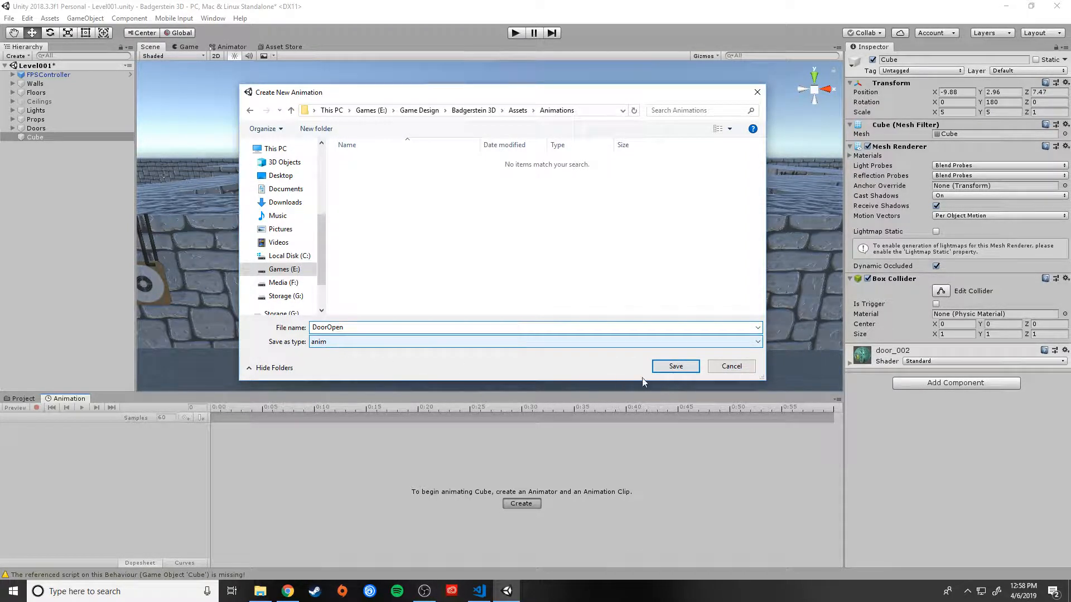
click(675, 366)
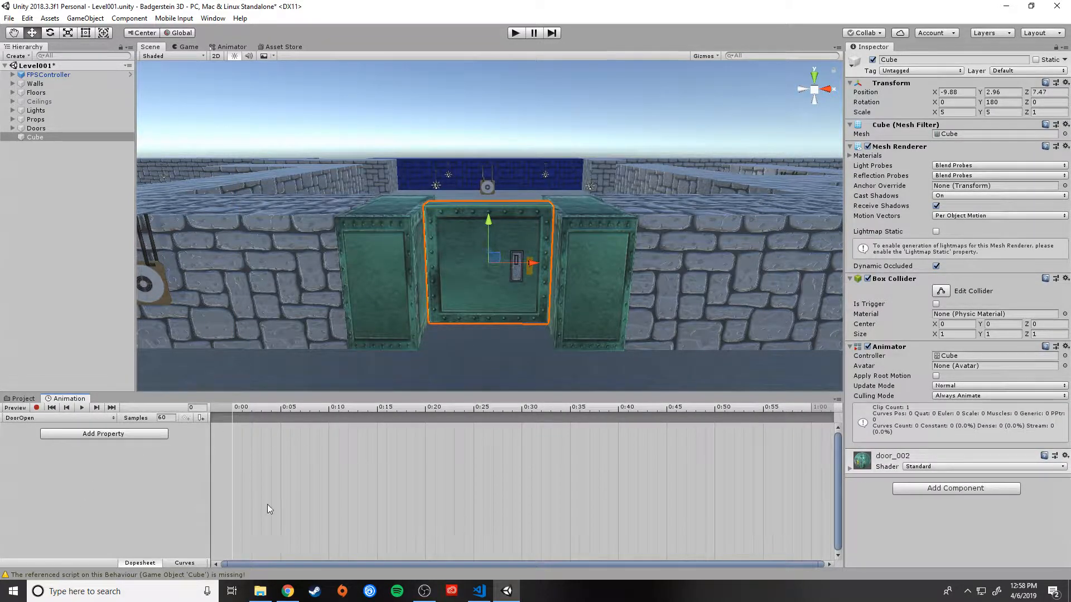
Open the Animations folder in the project assets and inspect the cube's animator controller
click(22, 400)
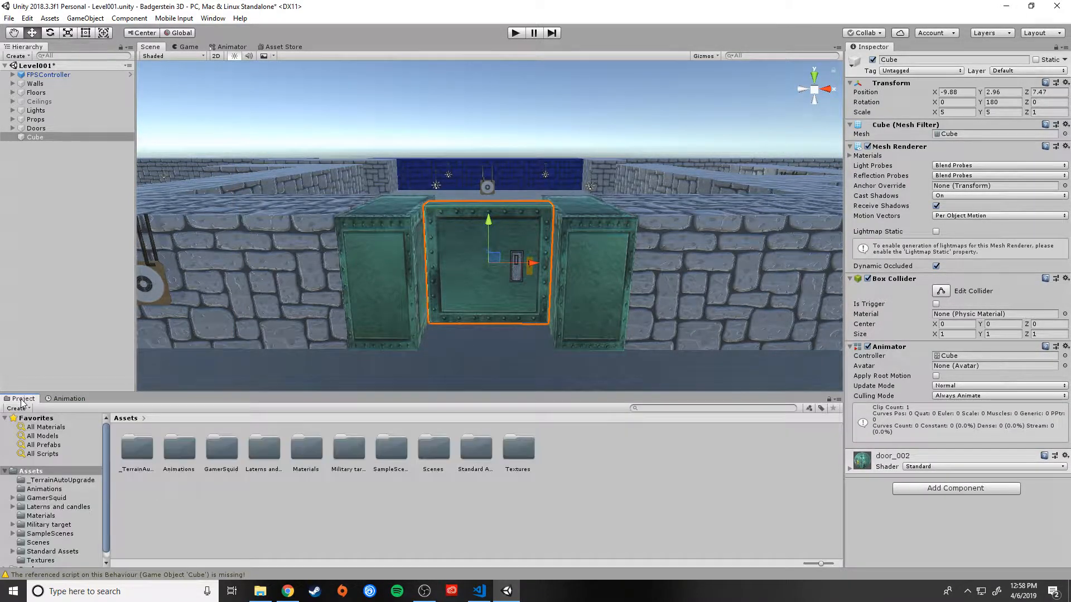
click(189, 452)
double_click(189, 452)
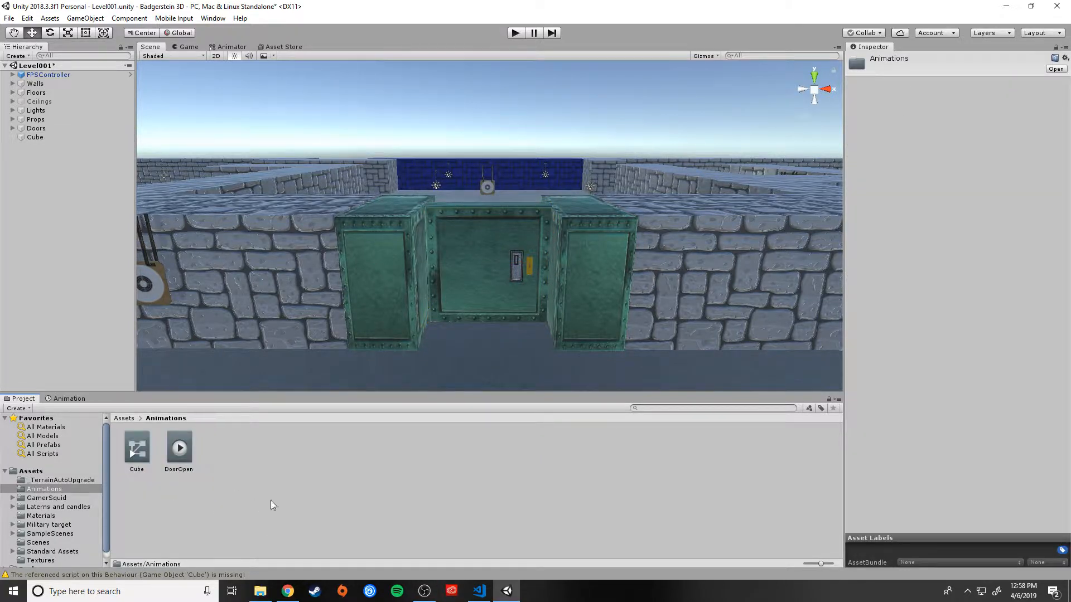
click(138, 448)
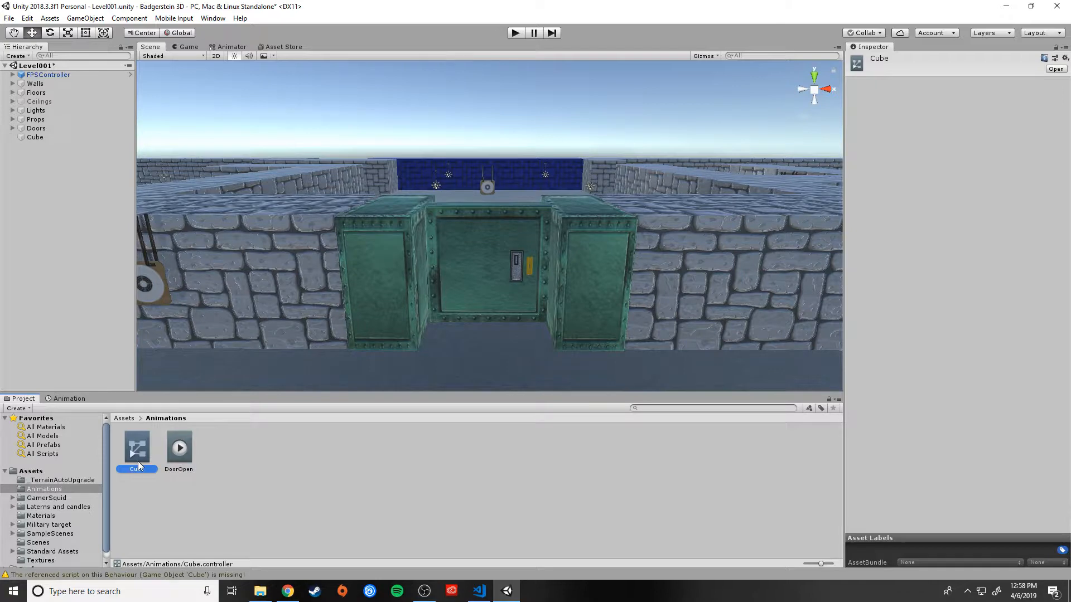
Parent the central door cube under the Doors group in the scene hierarchy
click(37, 138)
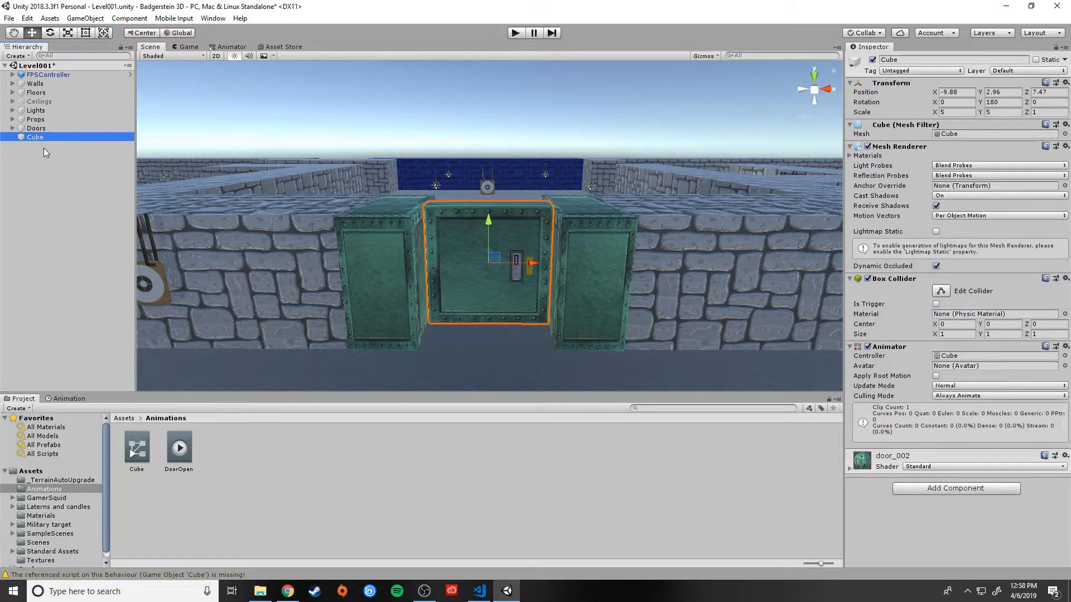
drag(35, 136, 37, 129)
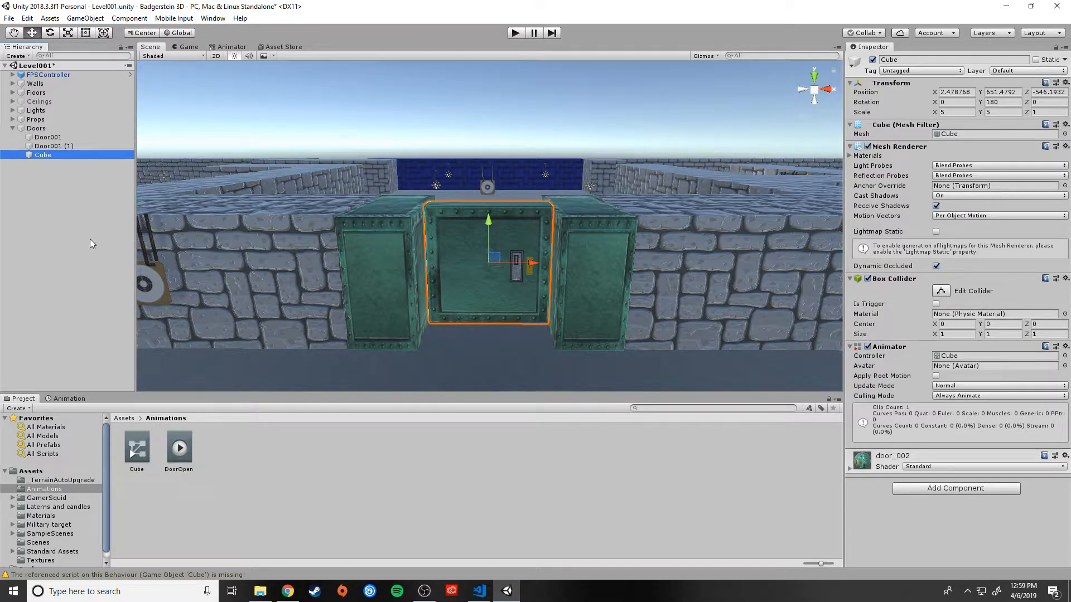
Disable Loop Time on the DoorOpen animation clip
click(182, 455)
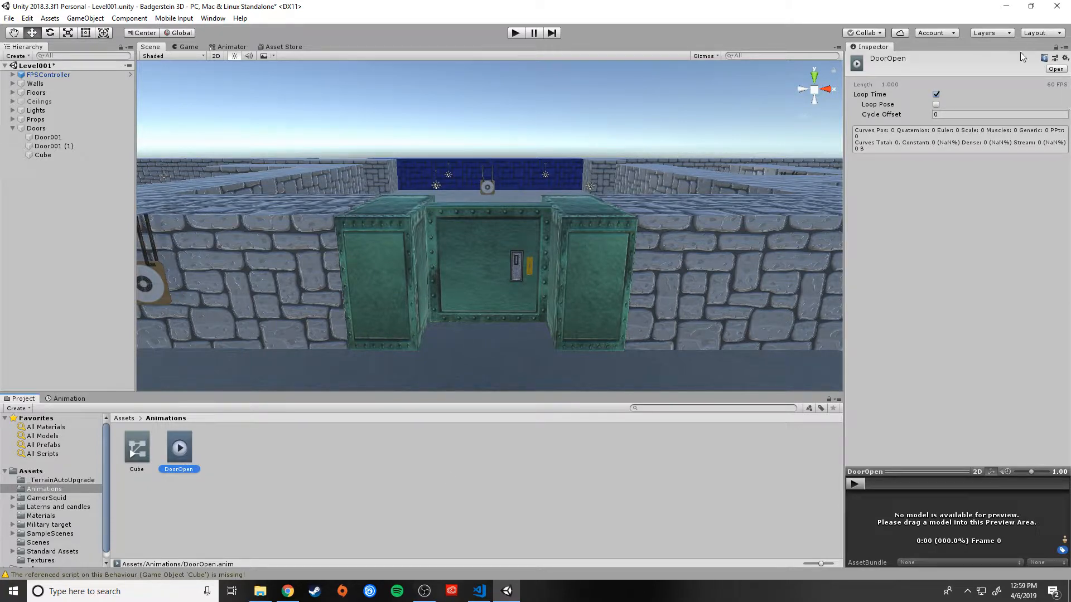
click(935, 95)
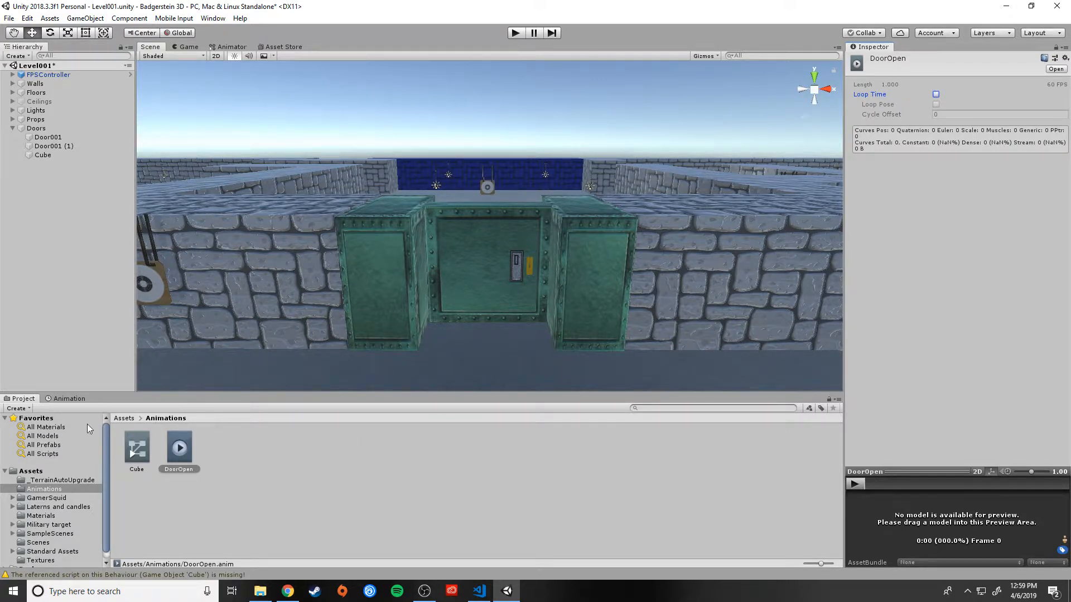
Start recording the DoorOpen clip on the door cube and key its closed position at frame 0 with X 2.478768
click(68, 400)
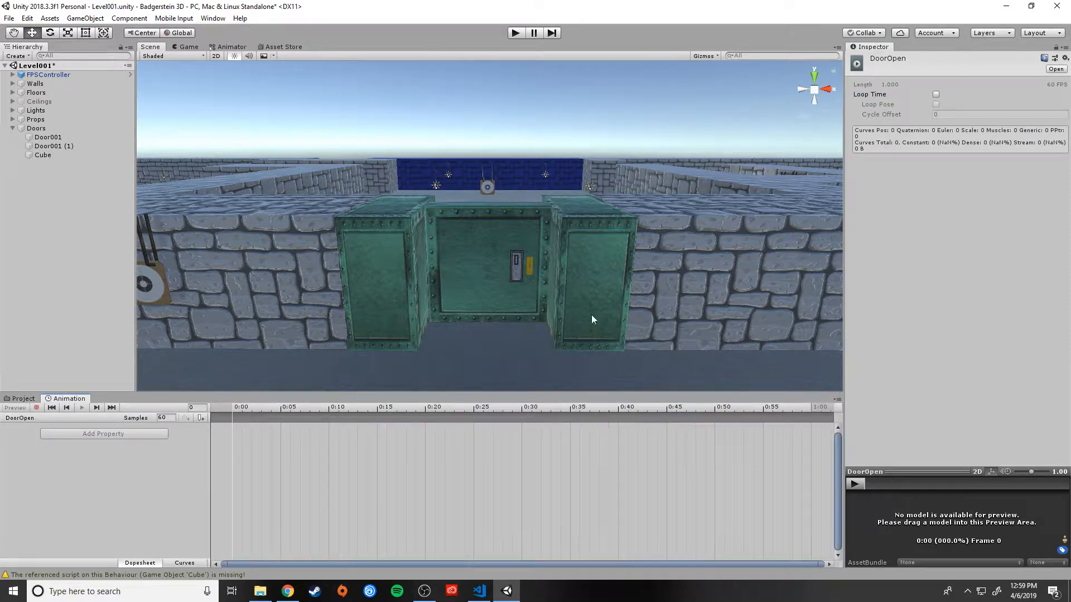
click(500, 266)
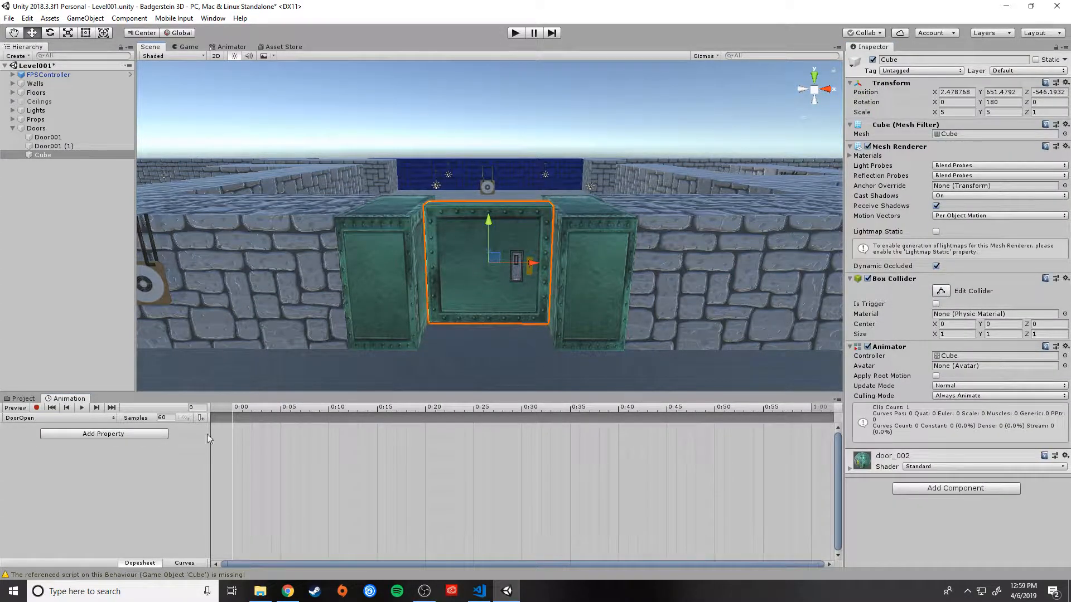
click(41, 420)
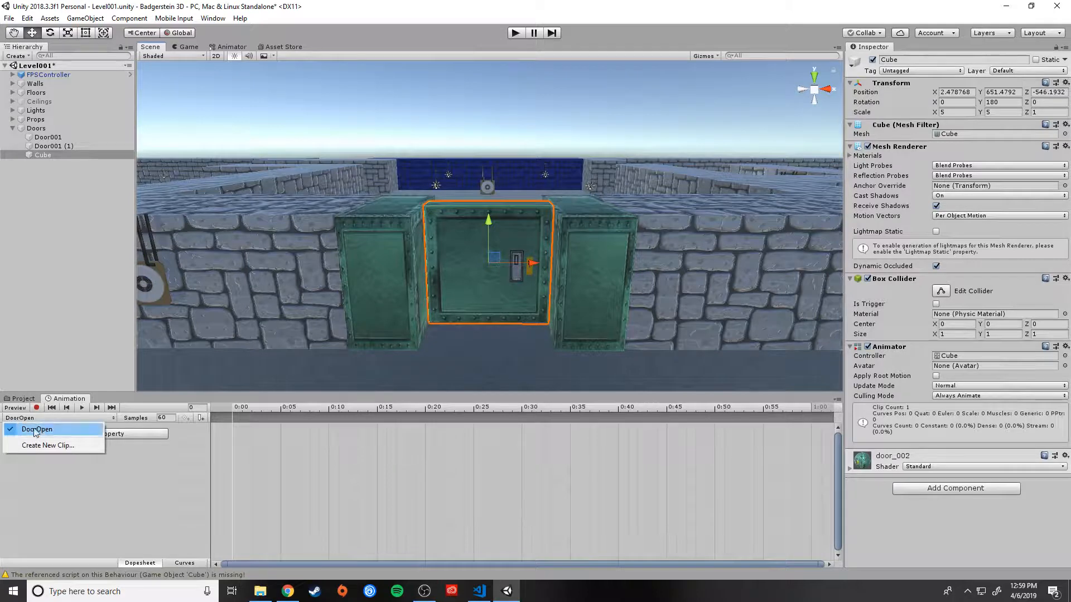
click(36, 423)
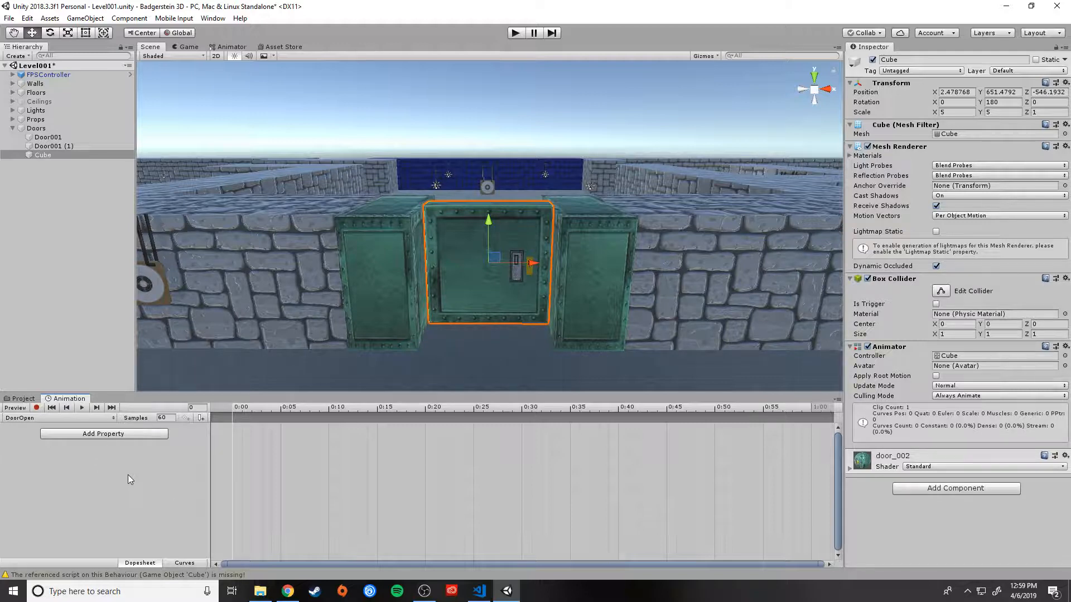
click(37, 407)
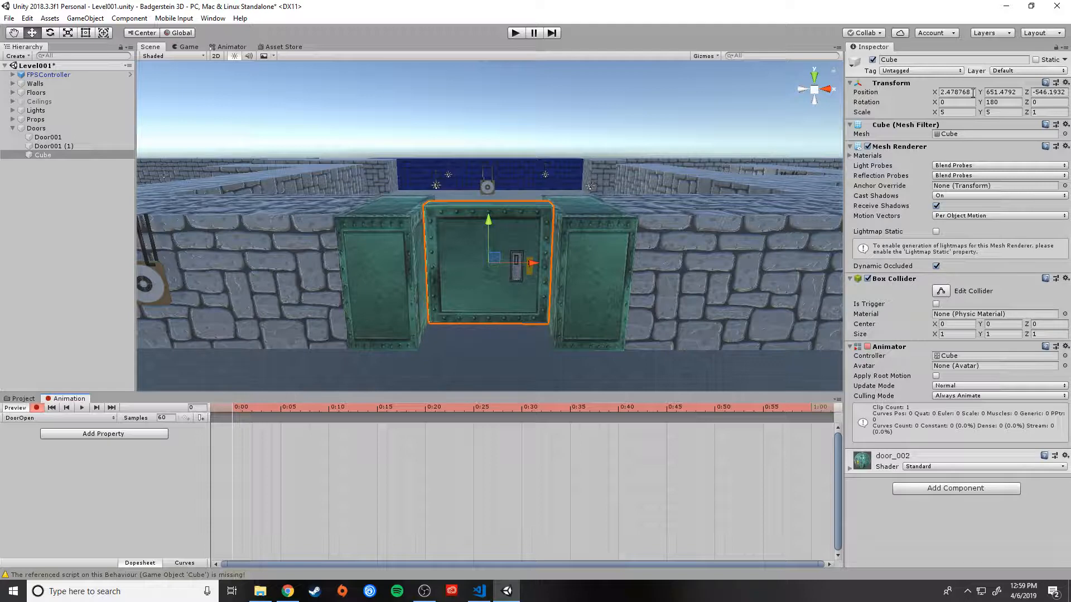
click(973, 93)
key(ctrl+c)
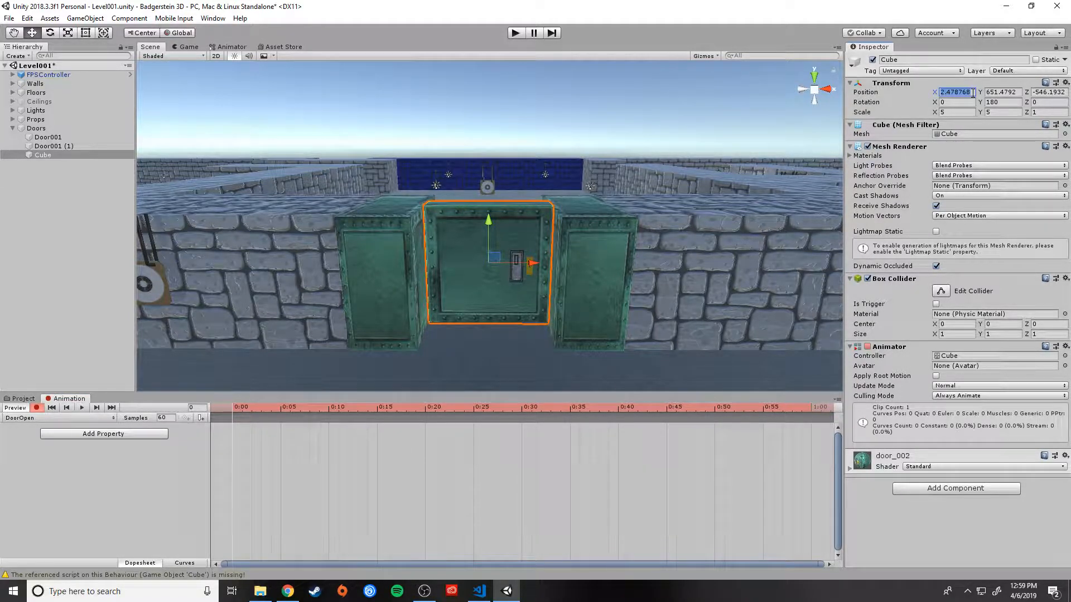
key(BackSpace)
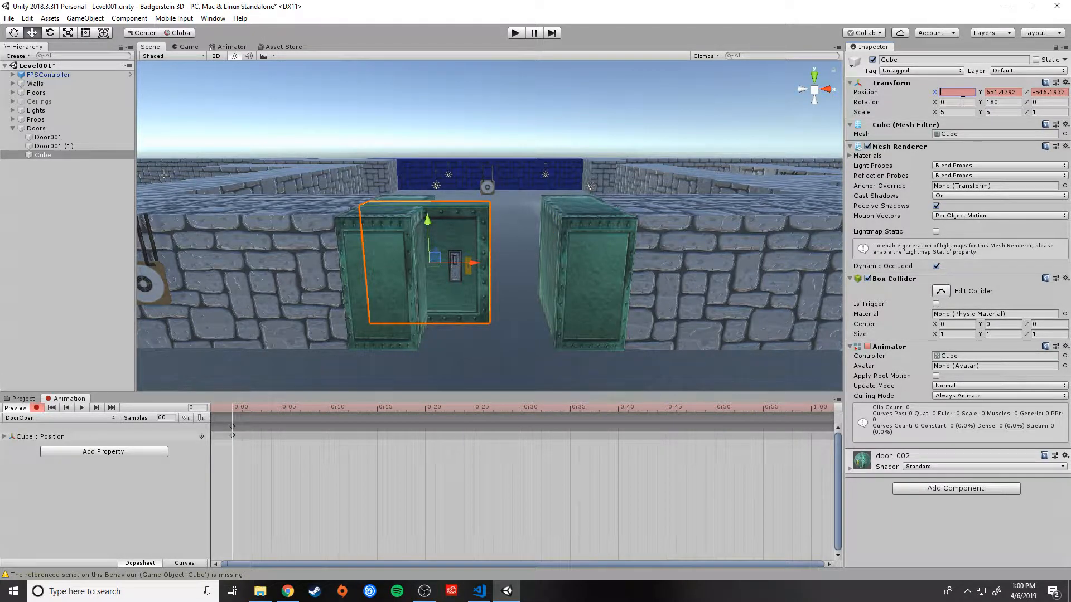
key(ctrl+v)
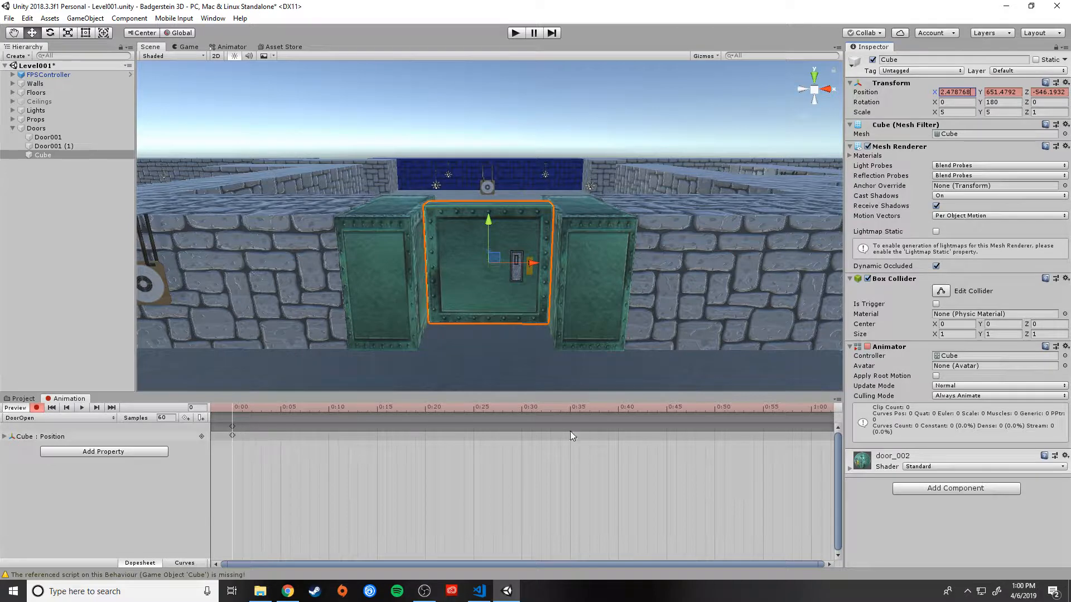
Key the open position at frame 30 by sliding the door cube along X to -2.44, return to frame 0 and stop recording
click(522, 409)
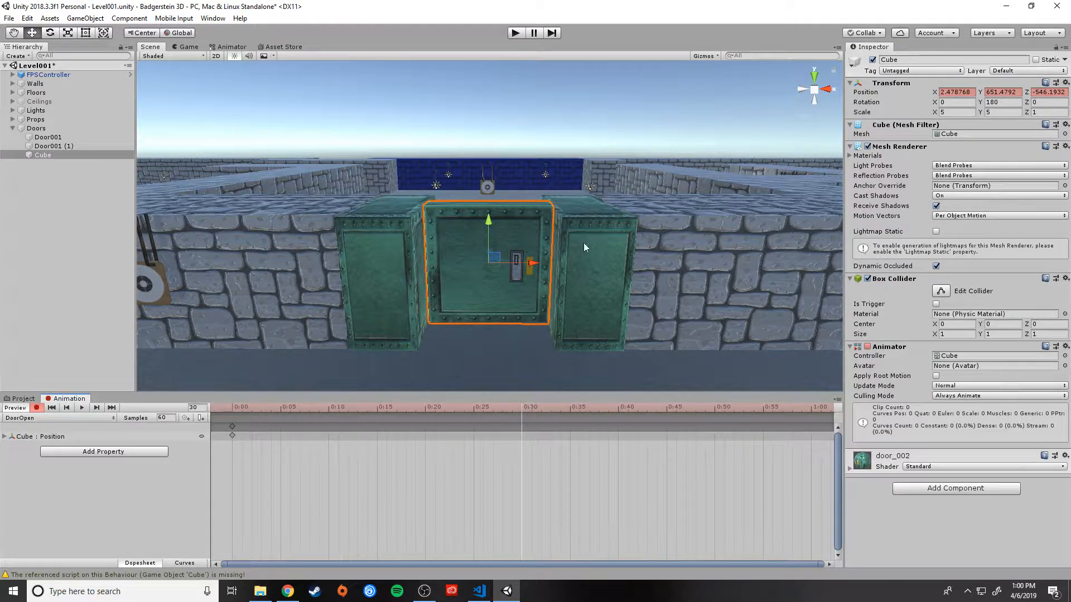
drag(534, 262, 419, 263)
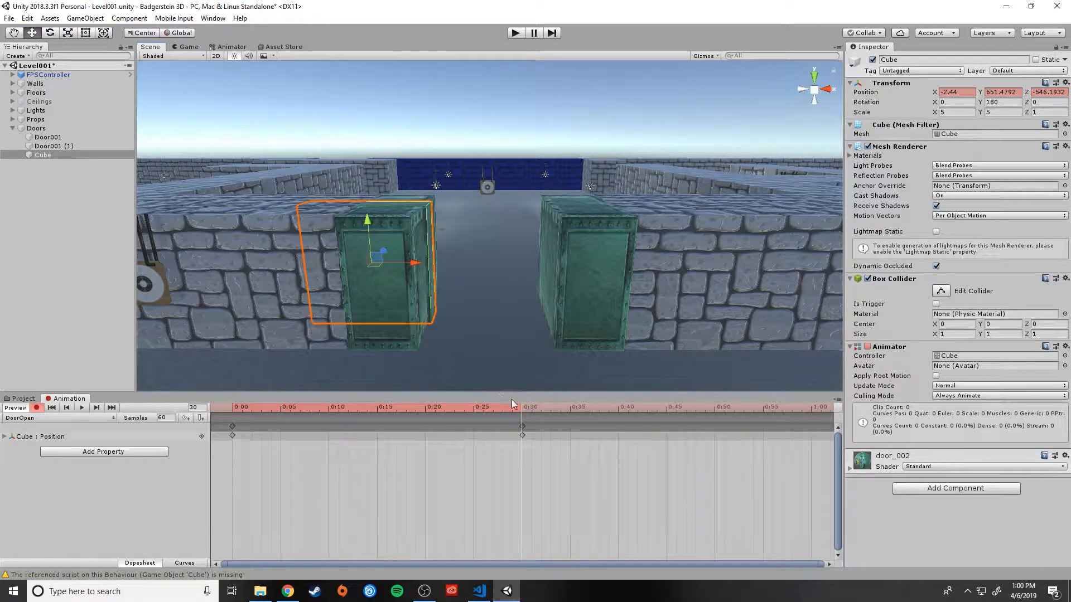
drag(521, 407, 149, 434)
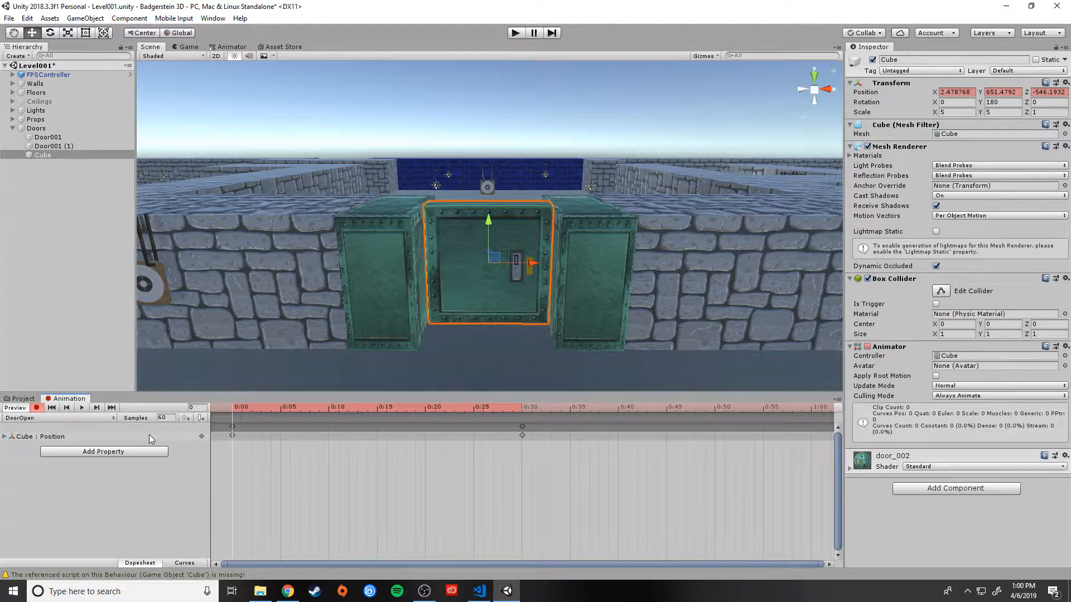
click(36, 407)
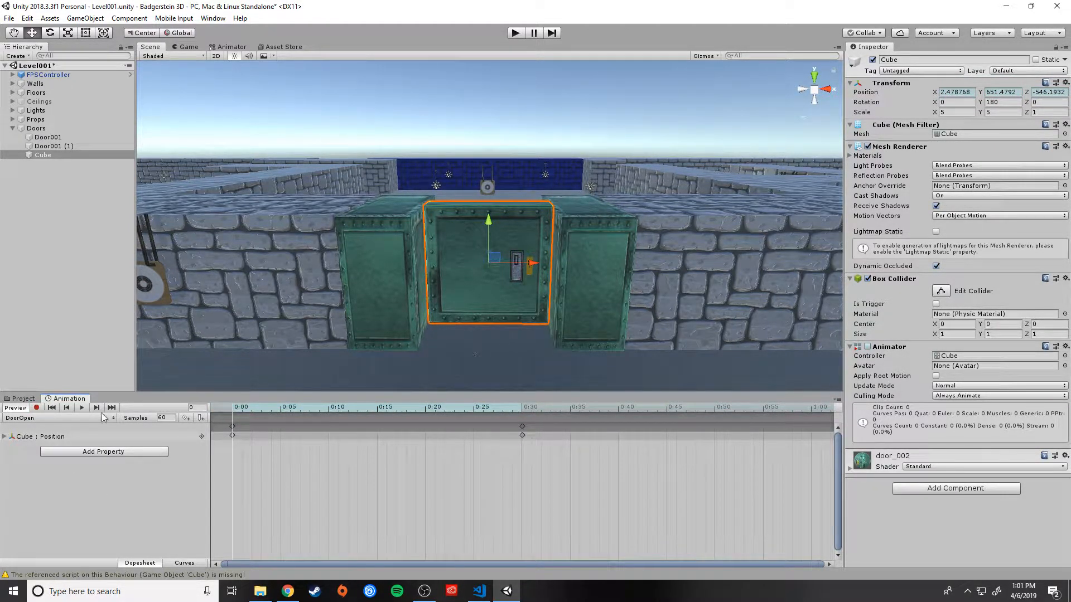
Open the Cube controller's state graph and arrange the DoorOpen state below the Entry node
click(24, 398)
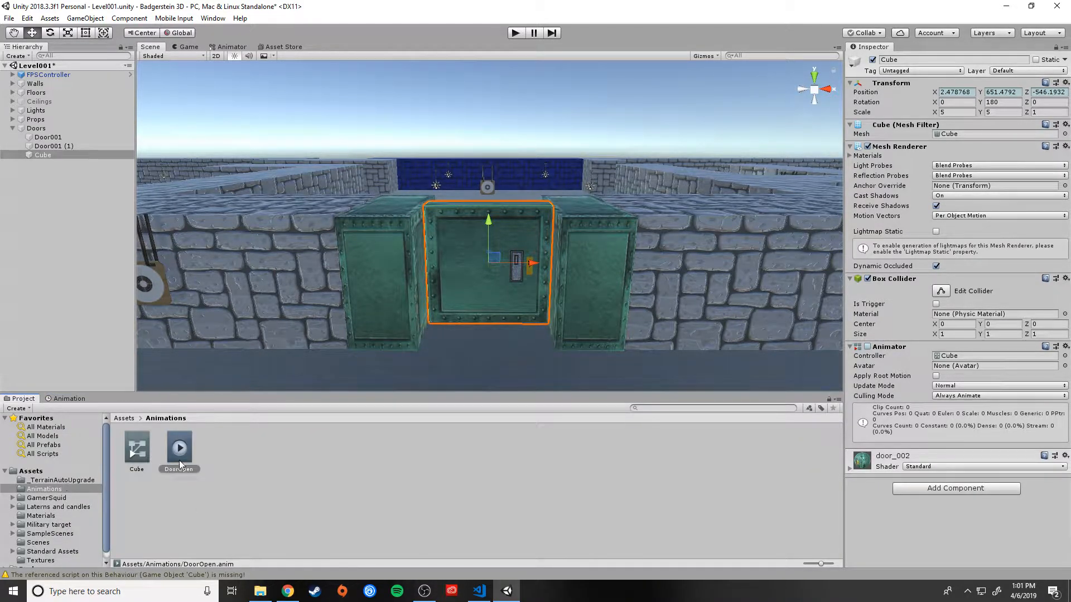
click(135, 465)
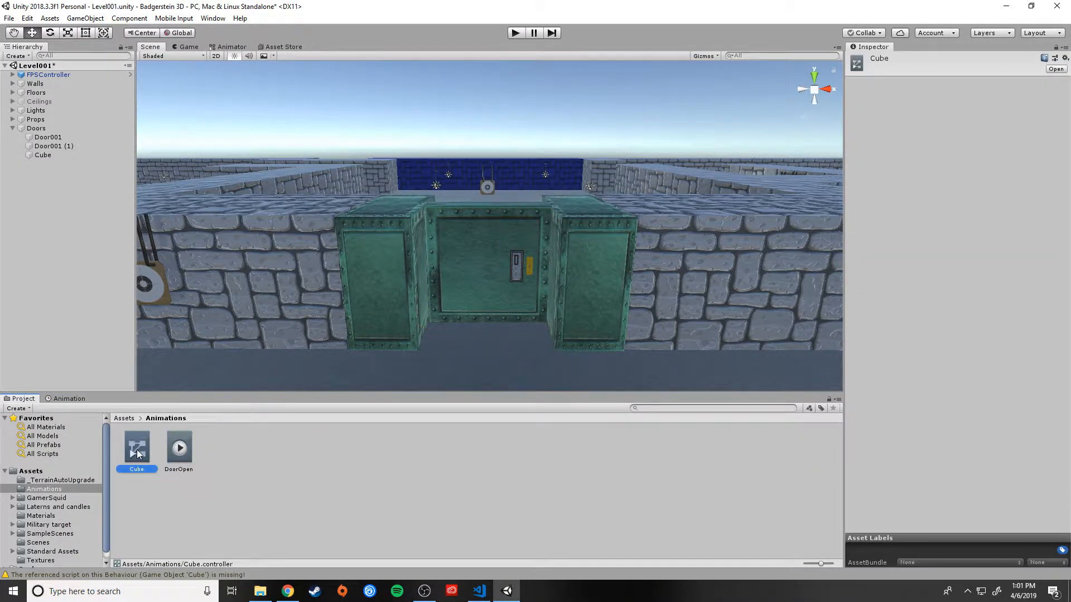
double_click(136, 457)
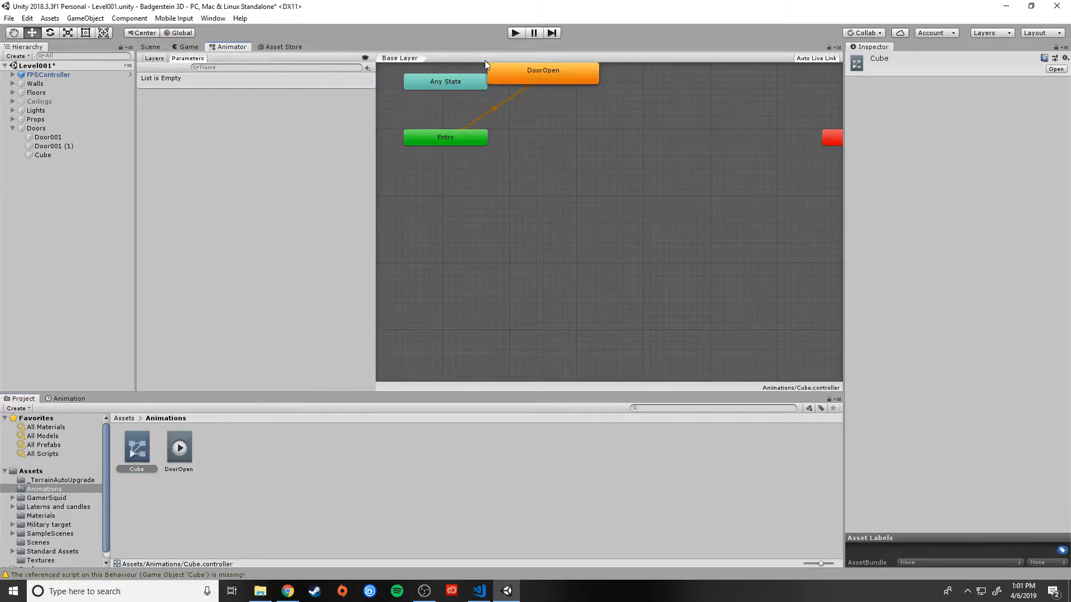
drag(553, 80, 516, 233)
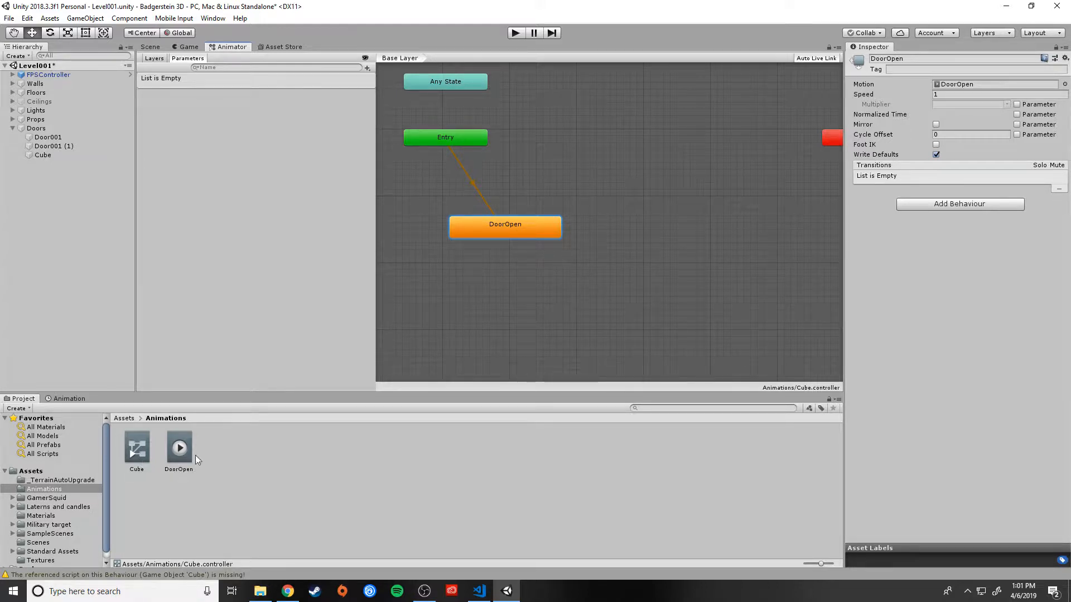
drag(459, 135, 490, 145)
drag(507, 236, 486, 244)
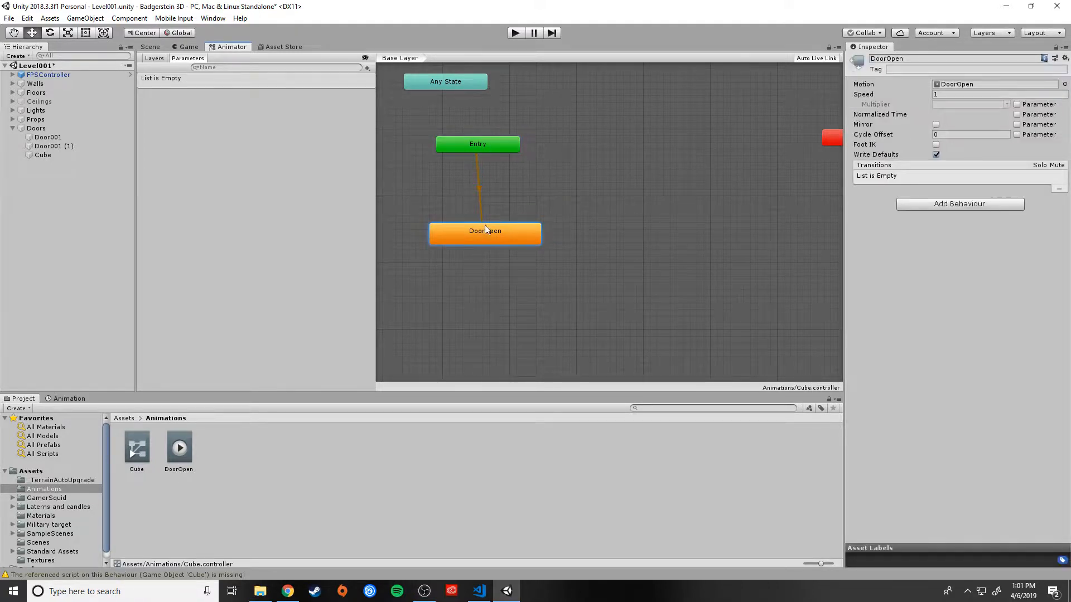
drag(481, 146, 449, 144)
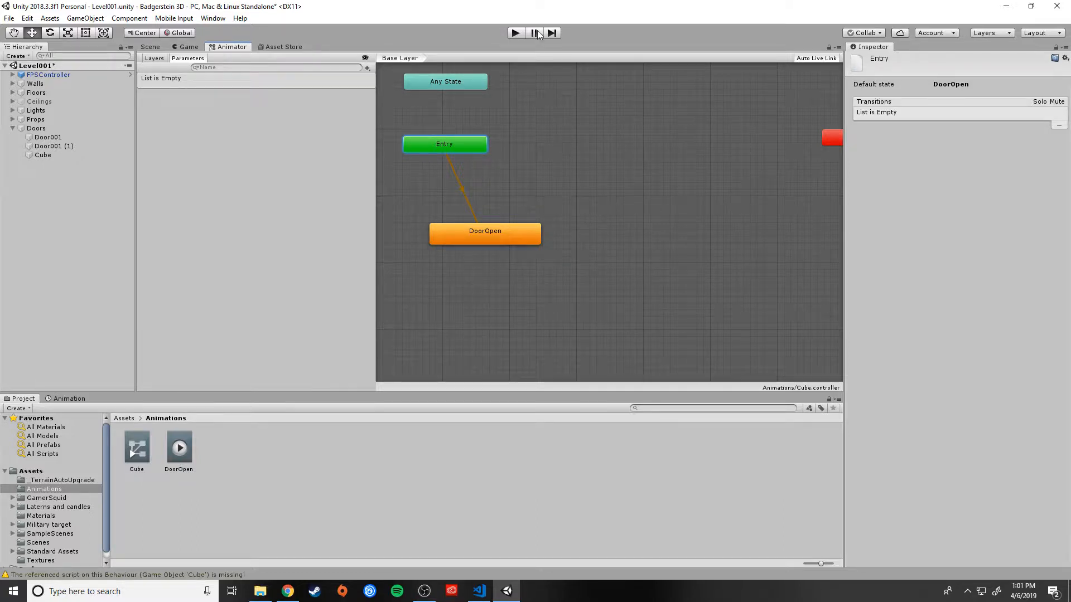
Play-test the level, walking up to the door to watch its opening animation, and stop play mode
click(519, 32)
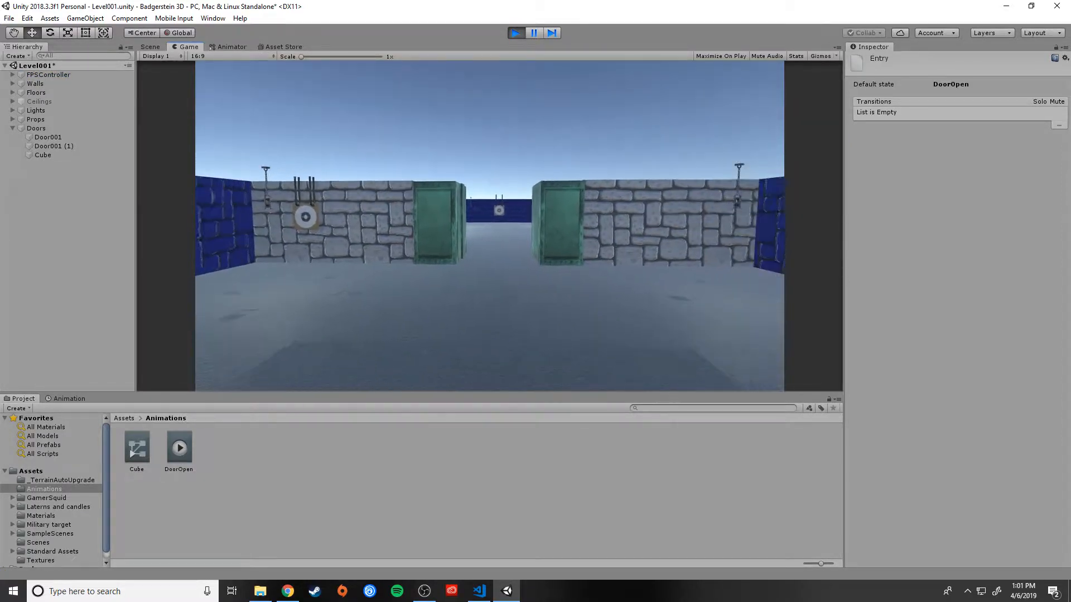
key(w)
key(d)
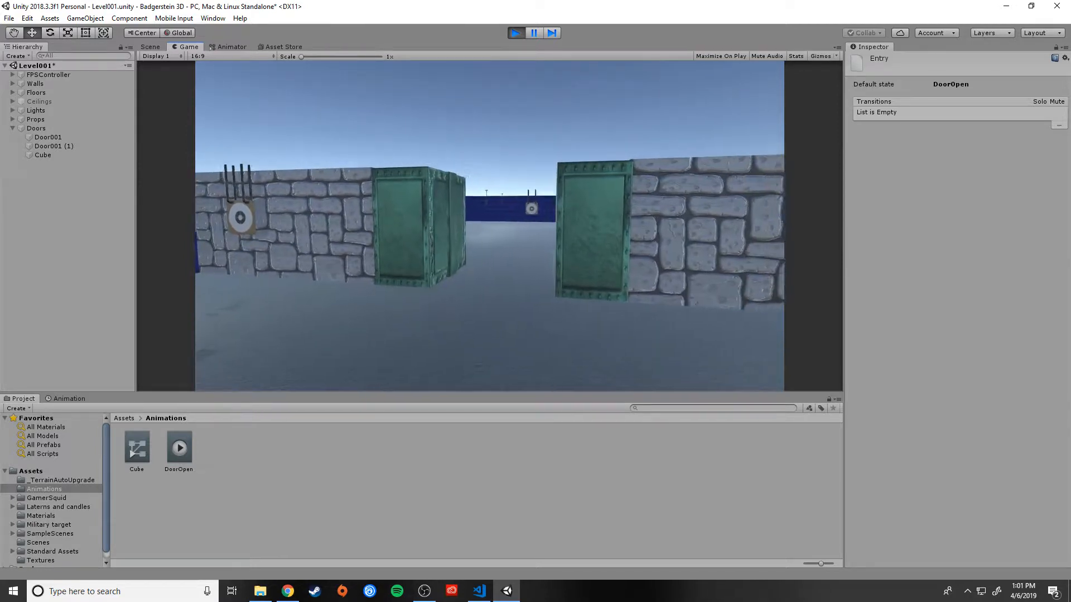
key(Escape)
click(516, 33)
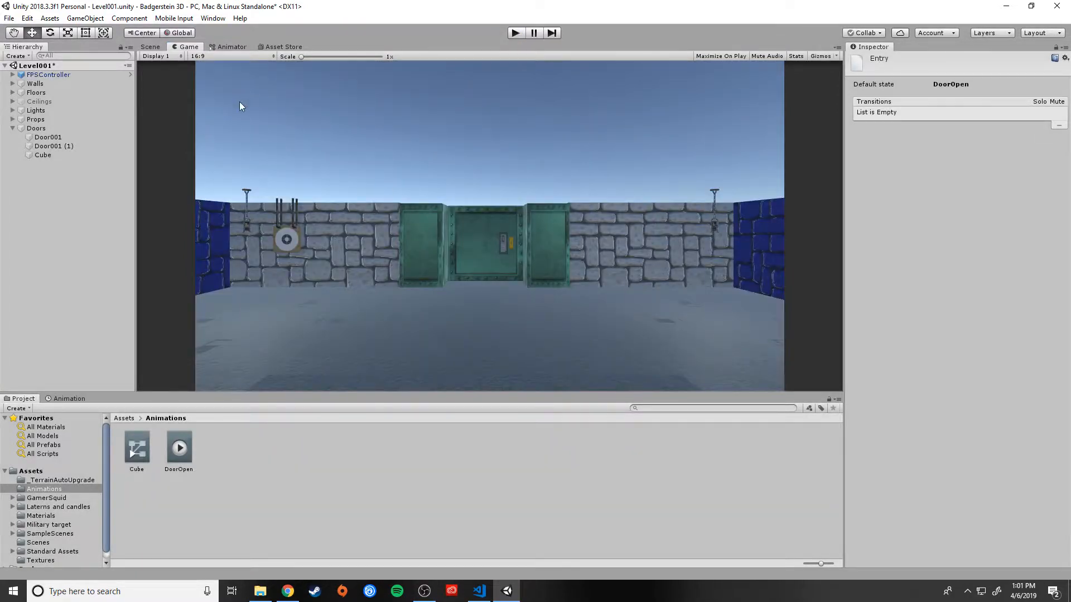
Add an empty state beside DoorOpen in the Cube controller's state graph and set it as the layer default state
click(230, 47)
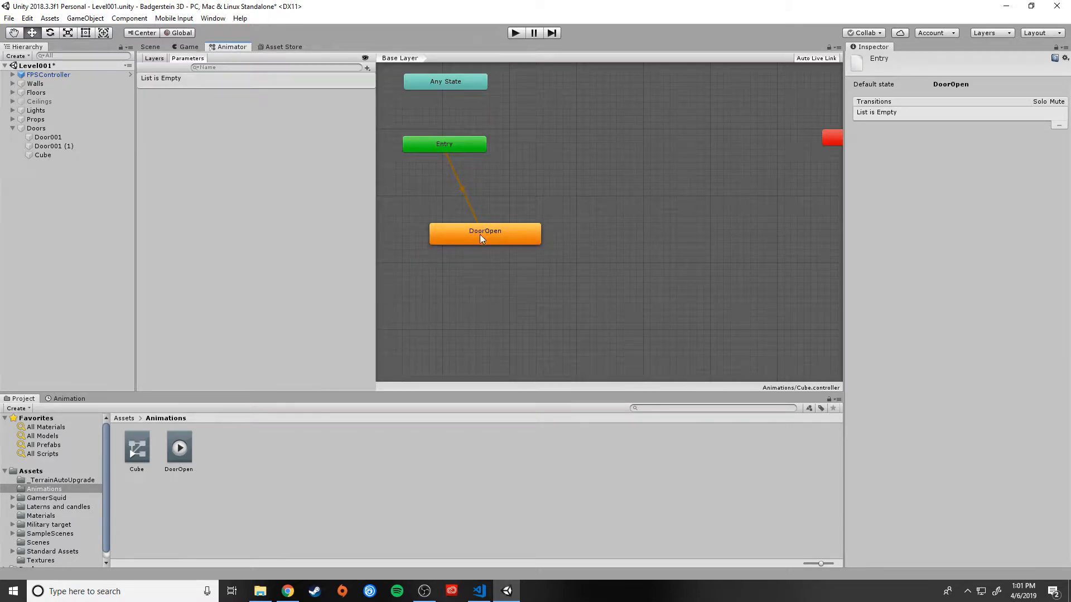
drag(500, 240, 481, 244)
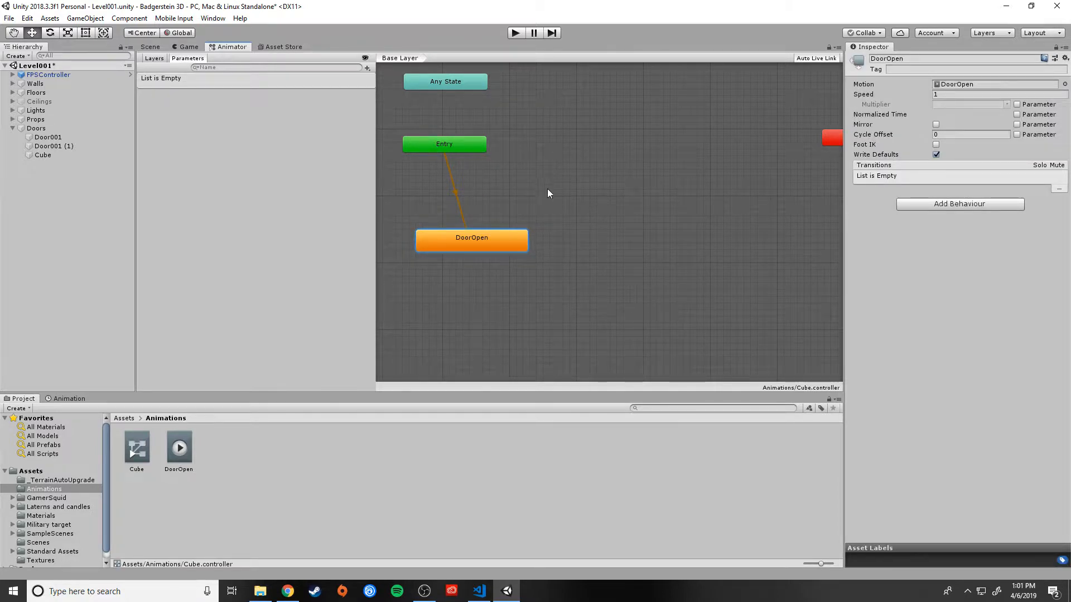
right_click(544, 172)
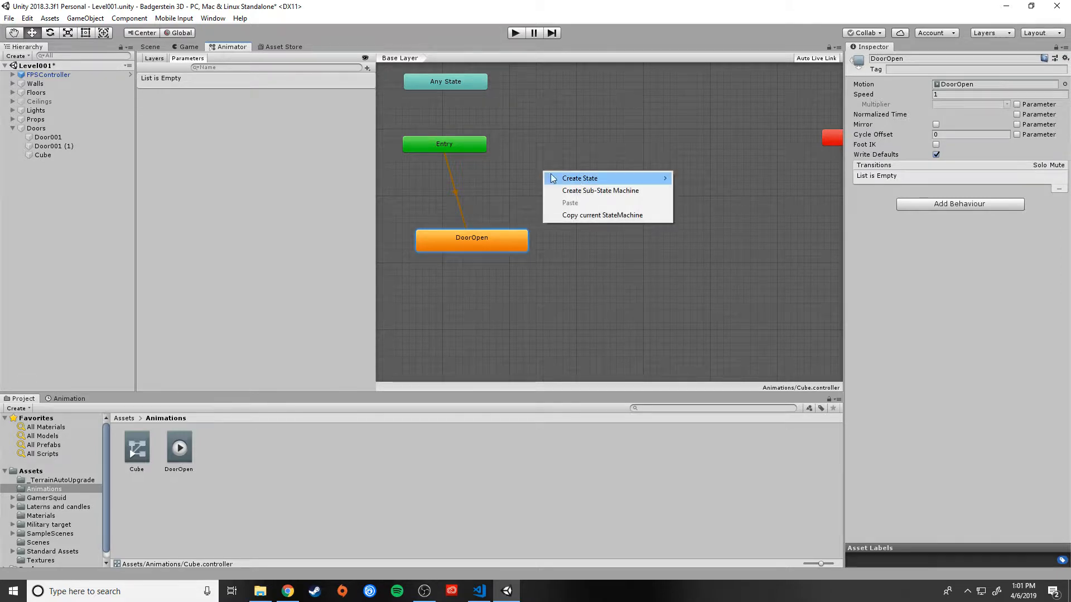
mouse_move(574, 178)
click(701, 179)
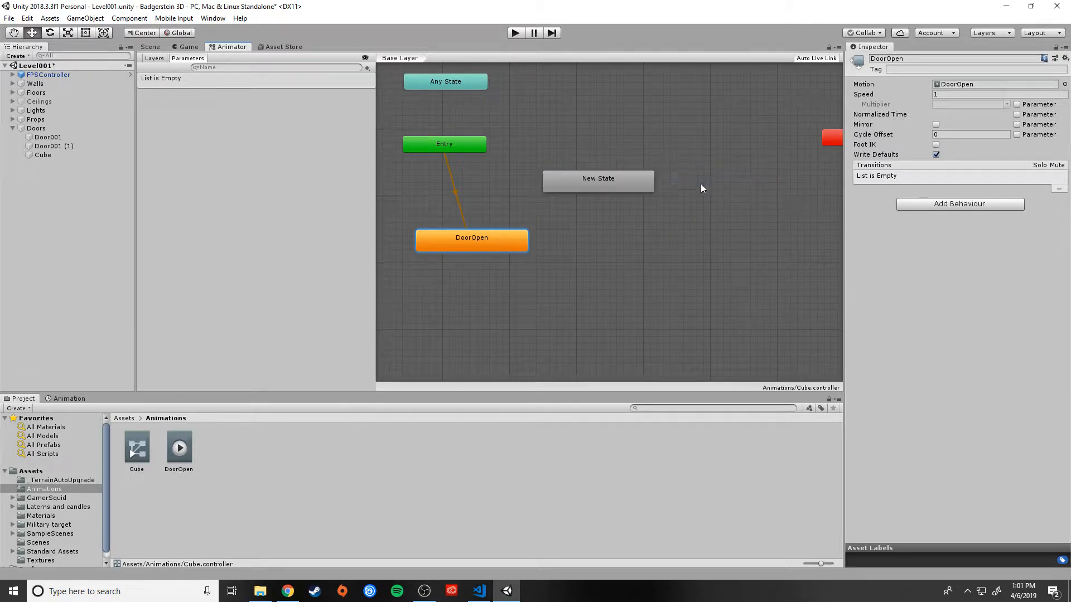
mouse_move(573, 180)
mouse_down()
mouse_move(586, 182)
mouse_move(561, 180)
mouse_up()
right_click(561, 181)
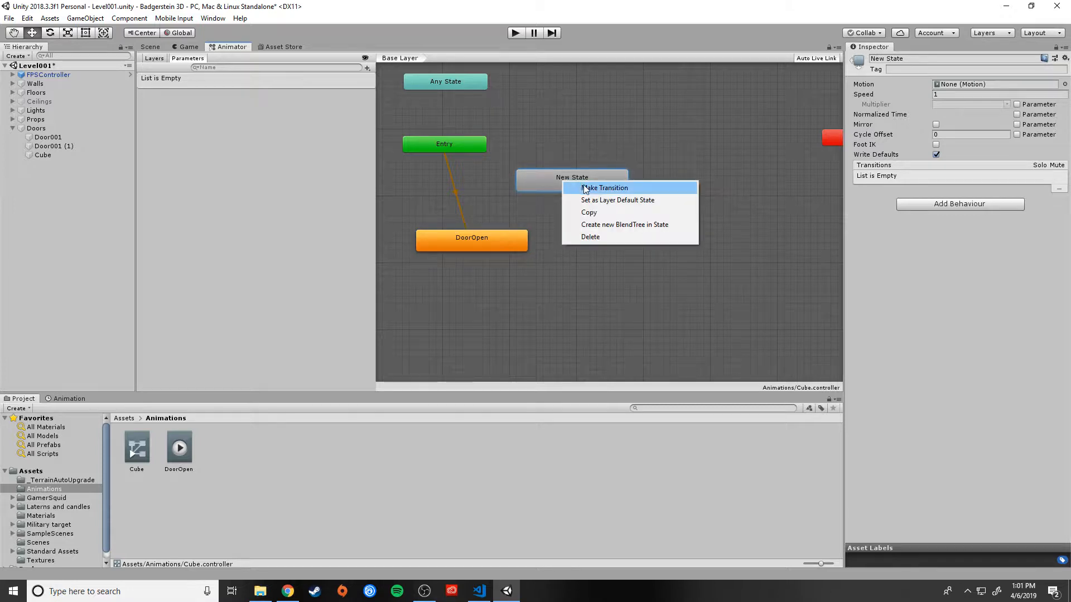
click(611, 201)
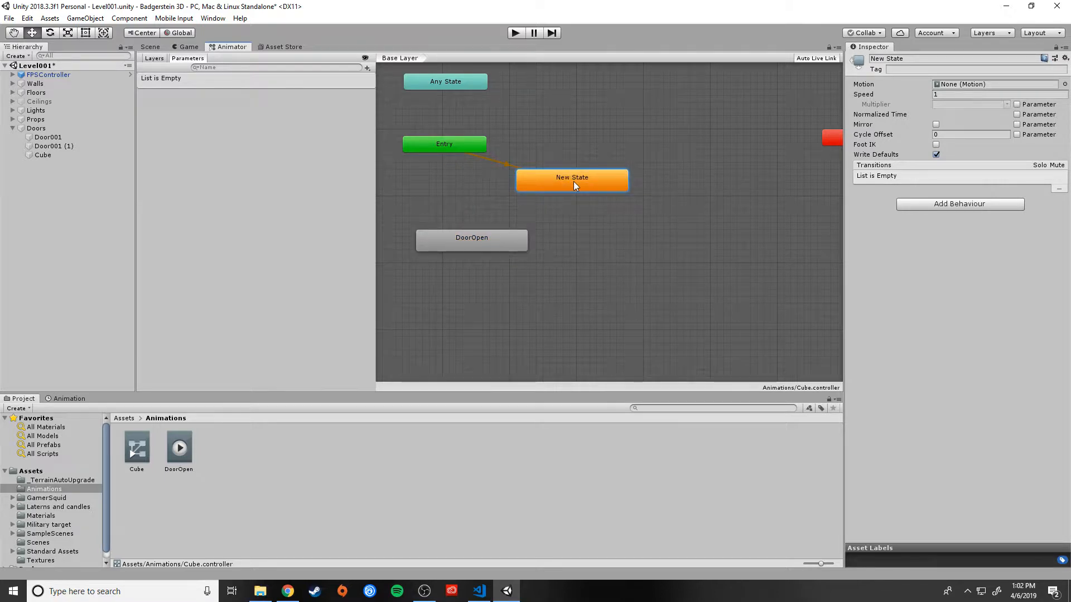
Play-test the level with the empty default state, walking up to the door and jumping over it, and stop play mode
click(515, 33)
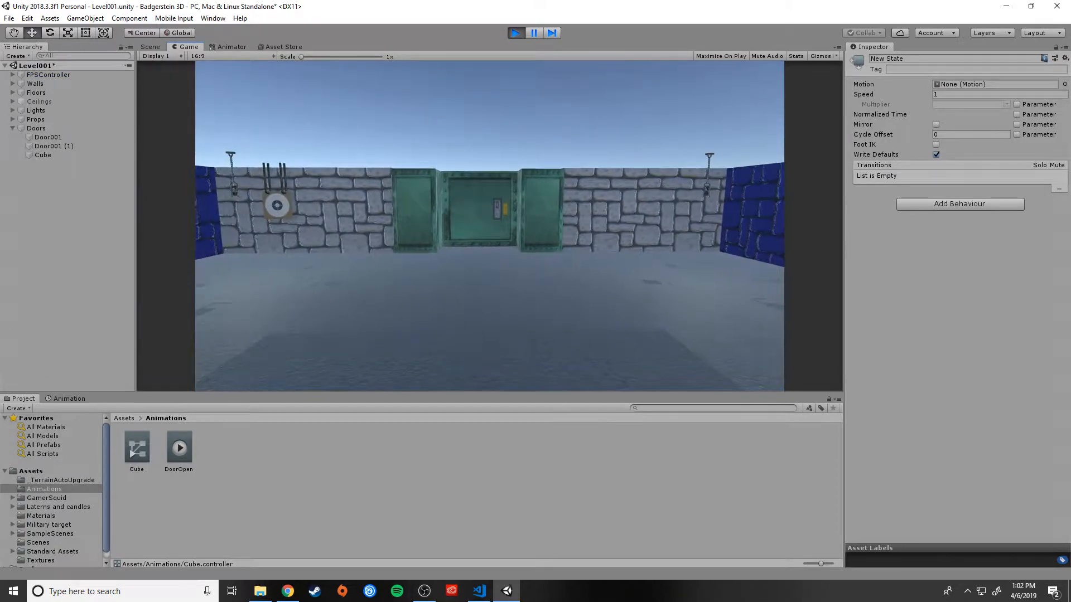
key(w)
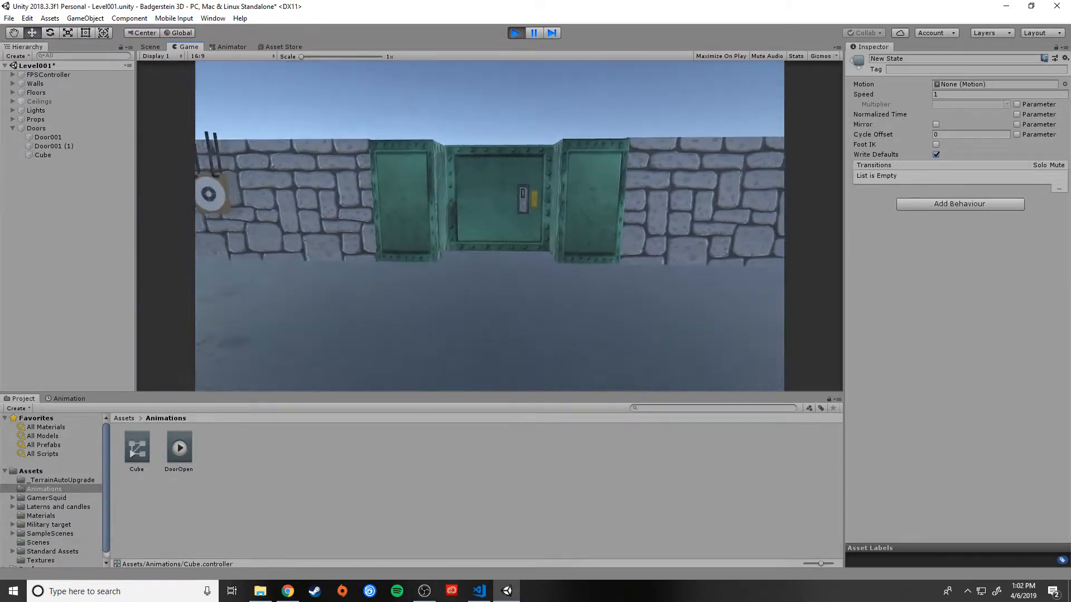
key(space)
key(space)
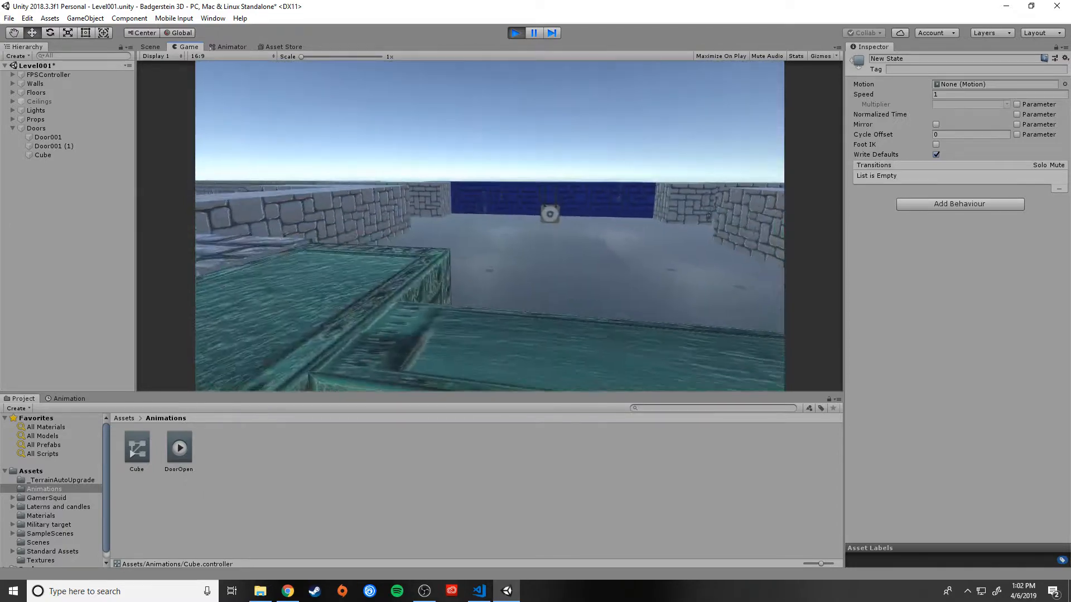
key(w)
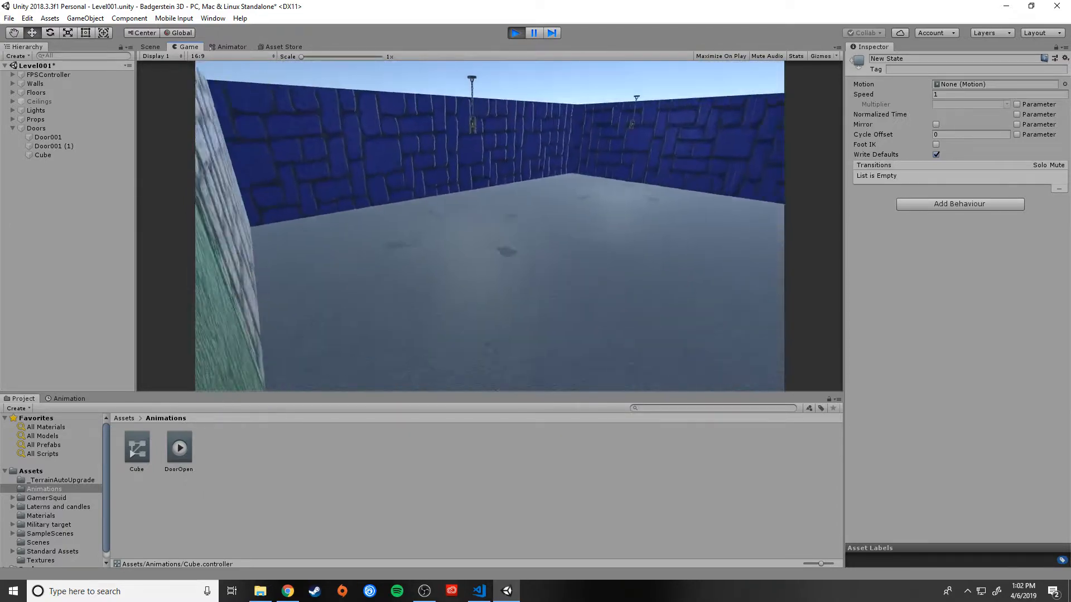
key(space)
key(space)
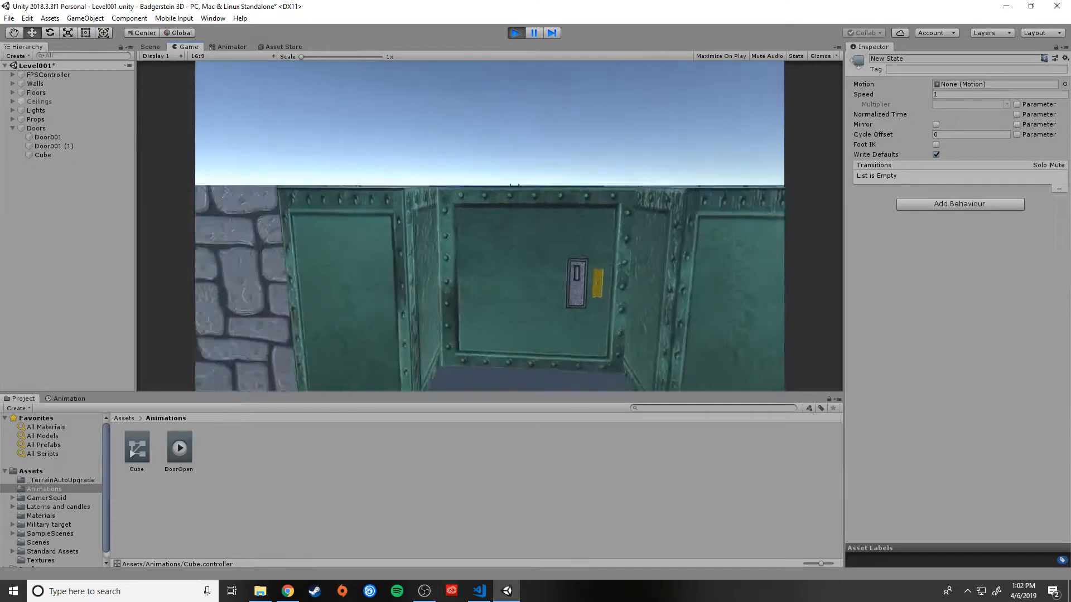
key(space)
key(space)
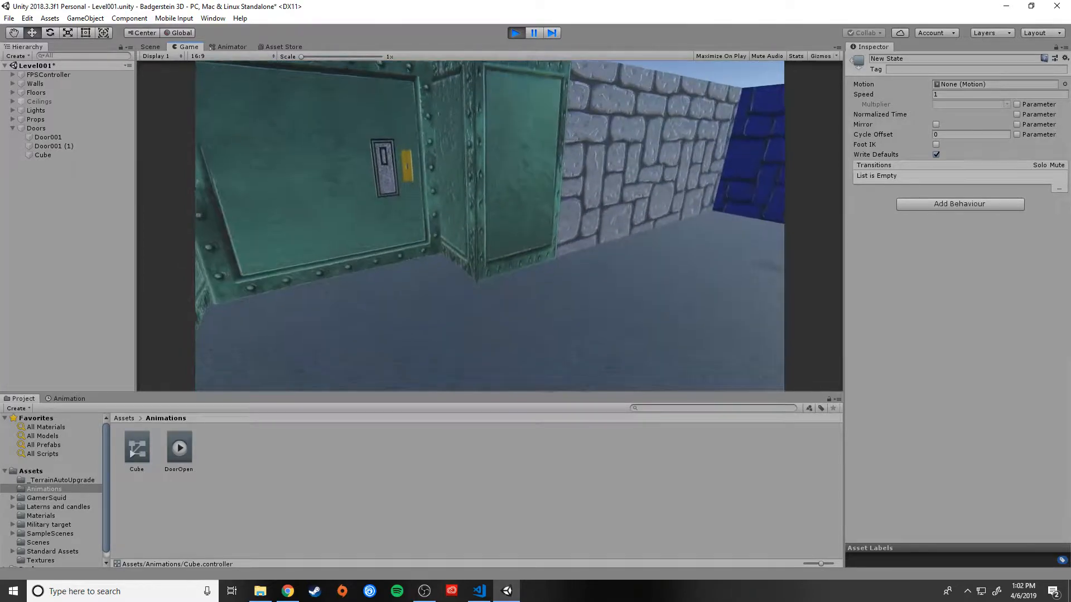
key(Escape)
click(522, 29)
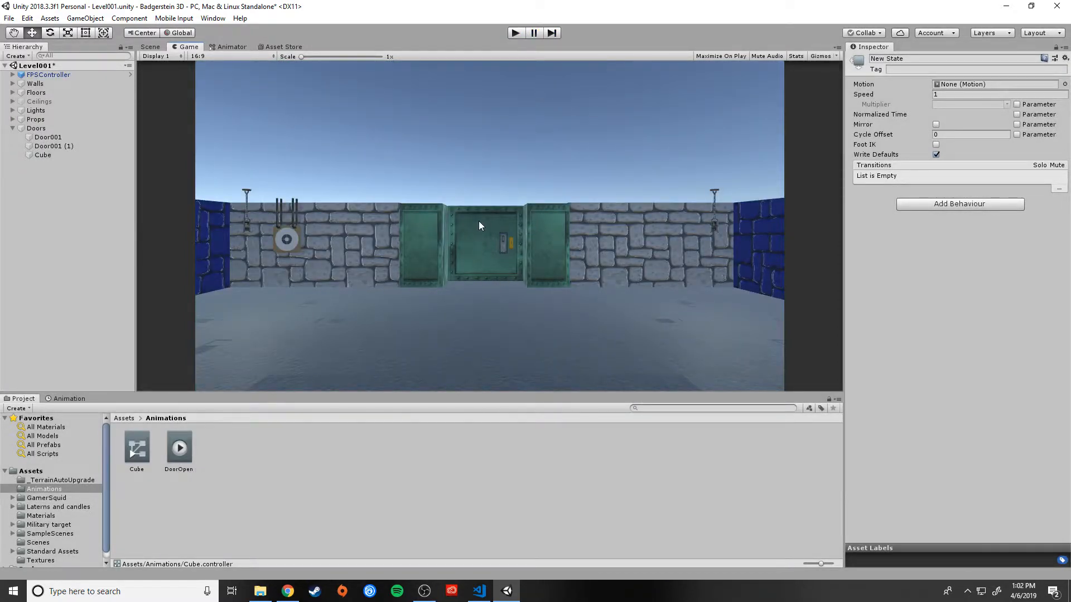
Create a new 3D cube in the level scene and rename it DoorTrigger
click(154, 48)
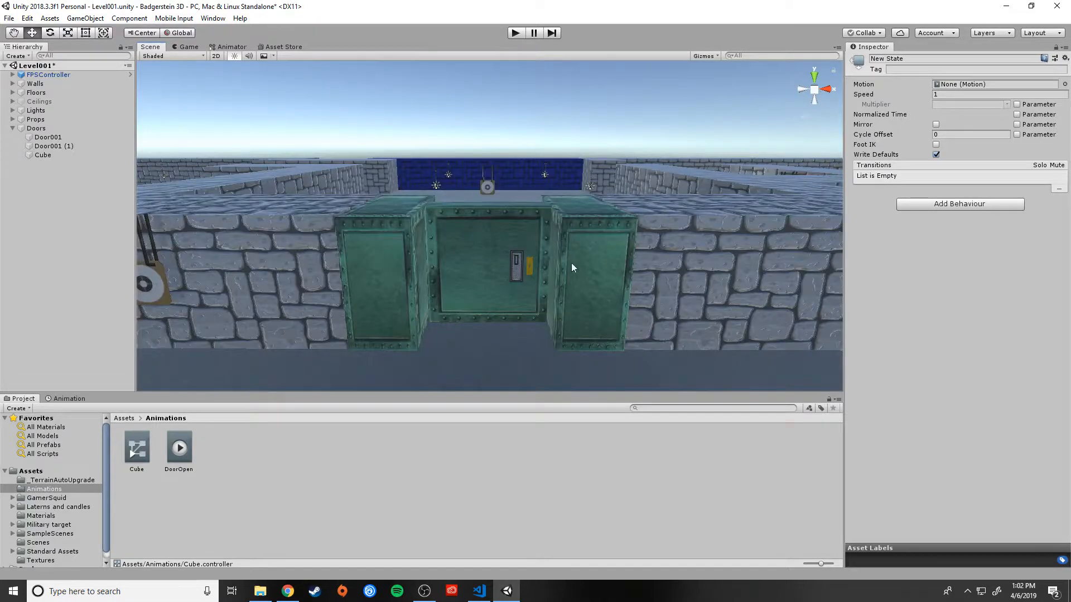
click(535, 268)
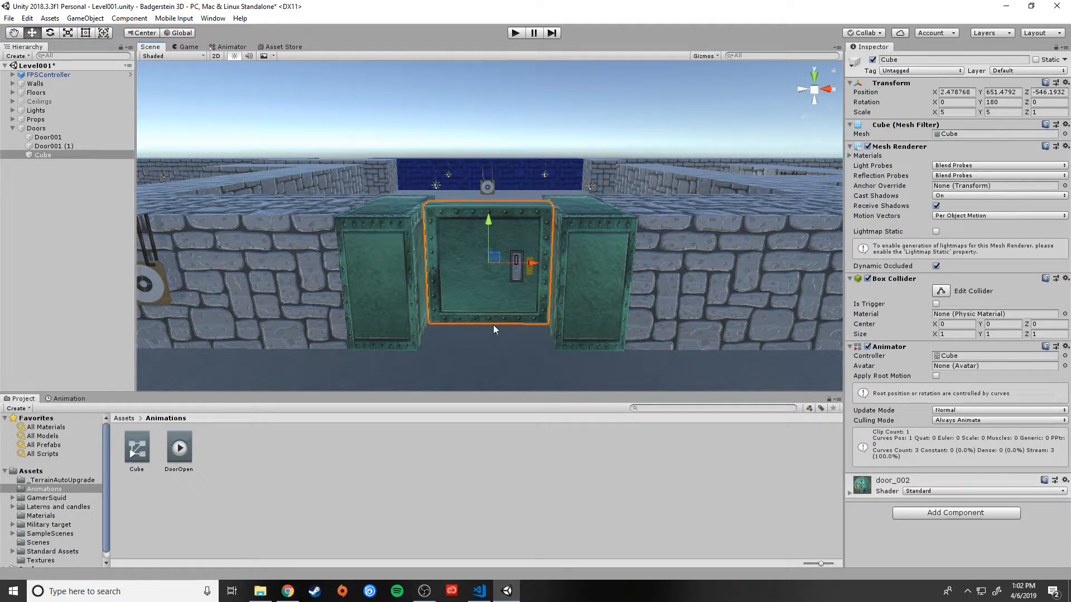
right_drag(493, 325, 445, 361)
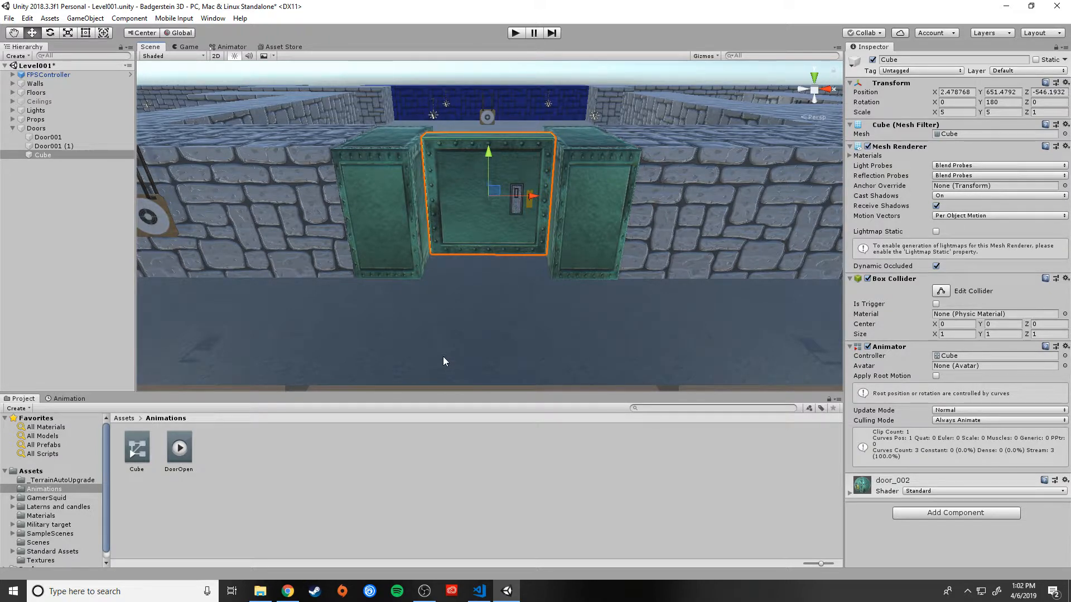
click(16, 56)
mouse_move(39, 92)
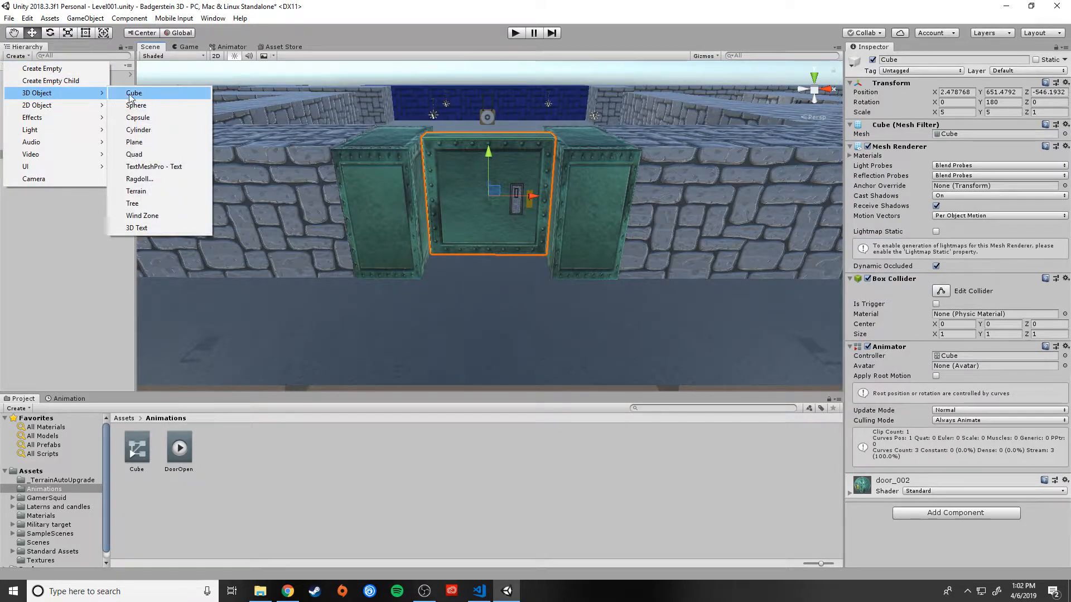
click(128, 92)
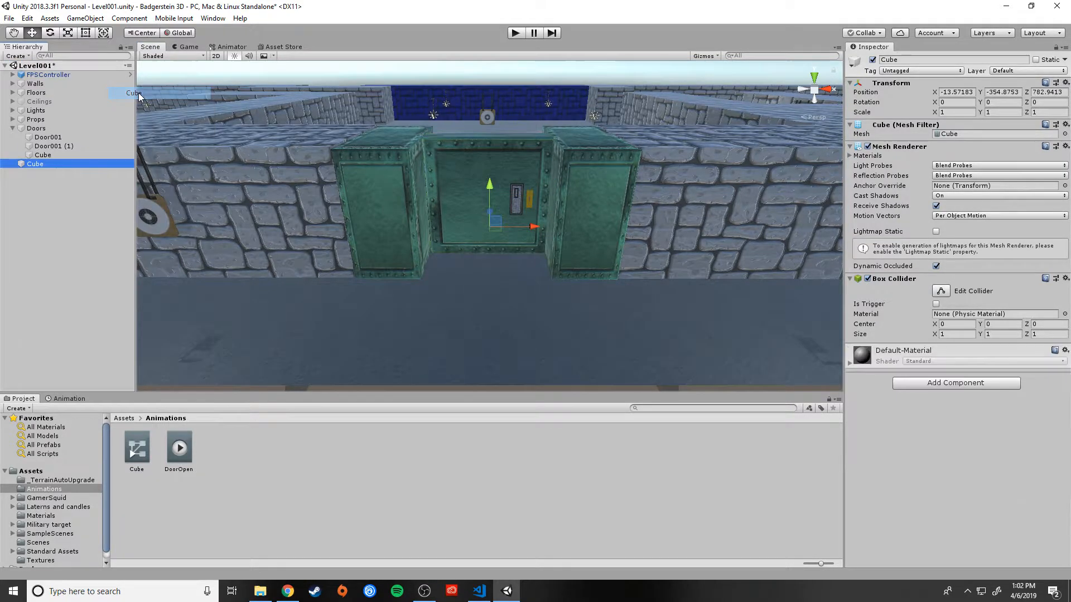
right_click(35, 162)
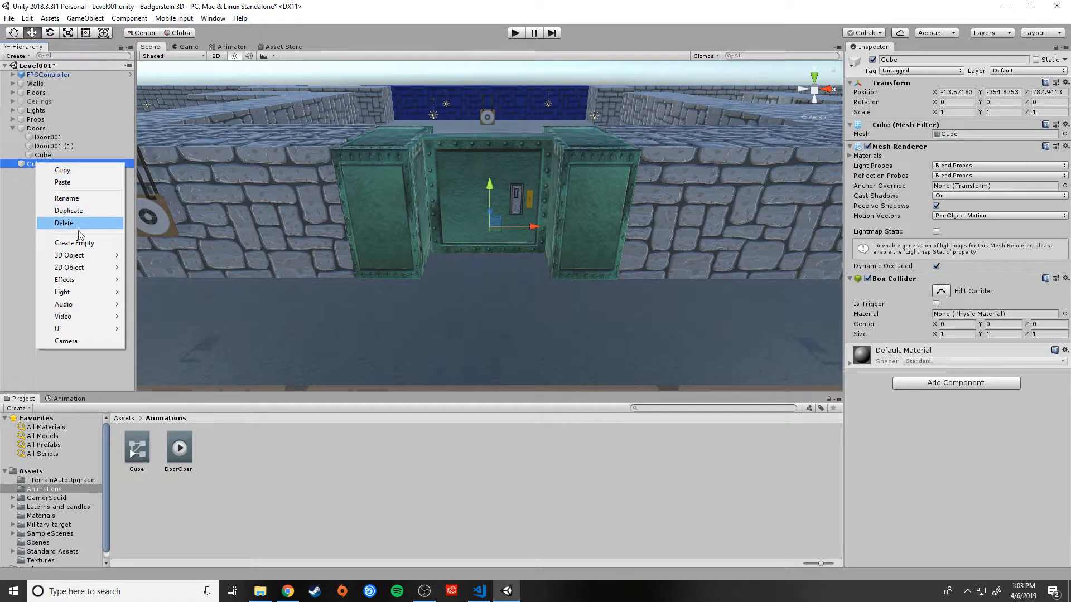
click(67, 199)
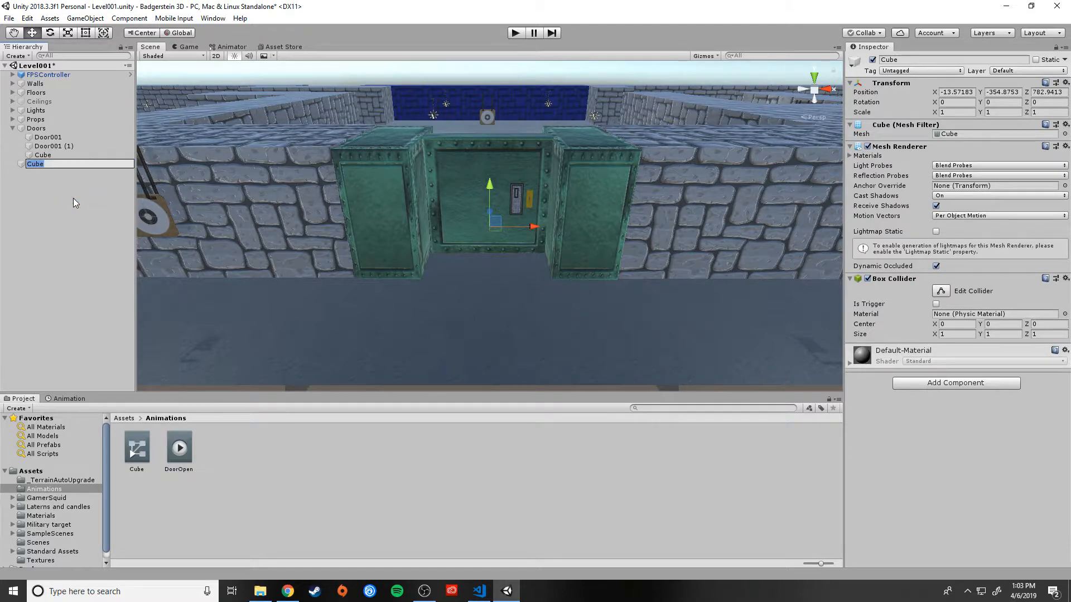
text(DoorTrigger)
click(73, 198)
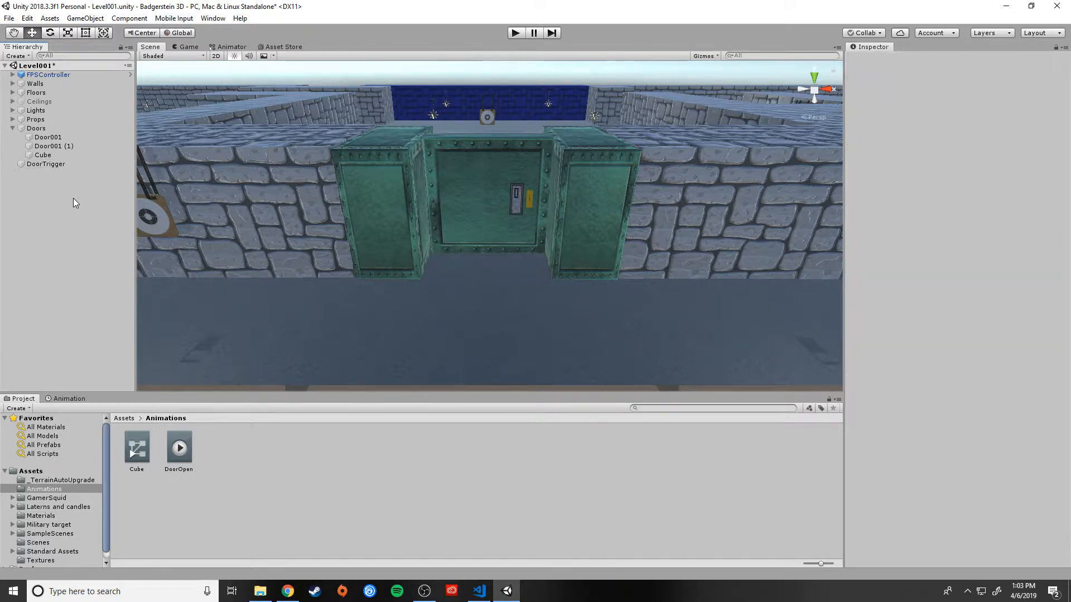
Make DoorTrigger a child of the door's Cube and set its position to X 0, Y 0, Z 0
mouse_move(45, 165)
mouse_down()
mouse_move(40, 129)
mouse_move(43, 155)
mouse_up()
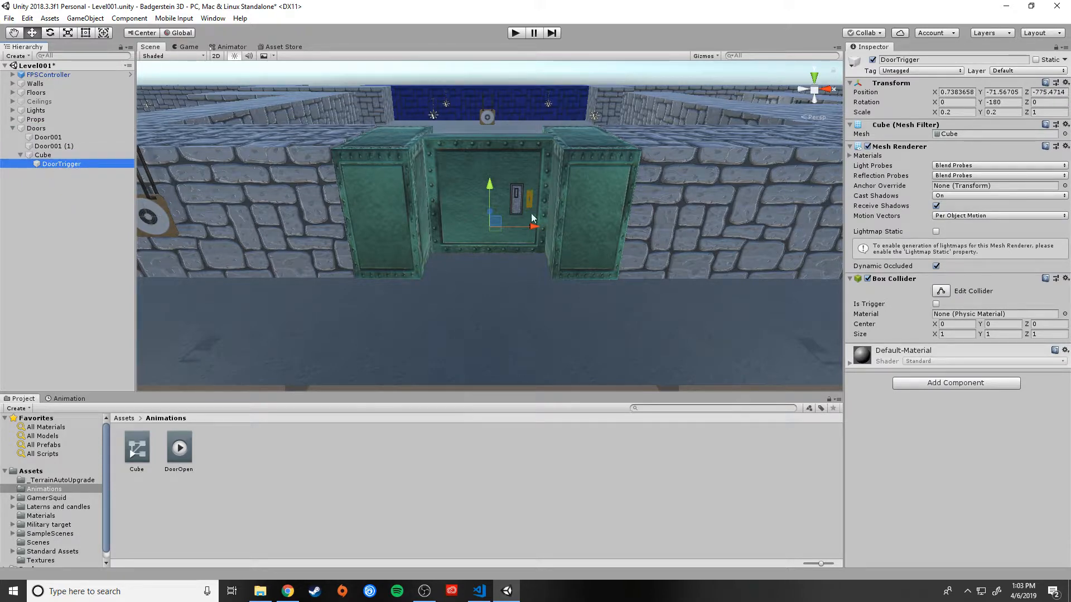
drag(495, 221, 543, 53)
click(959, 92)
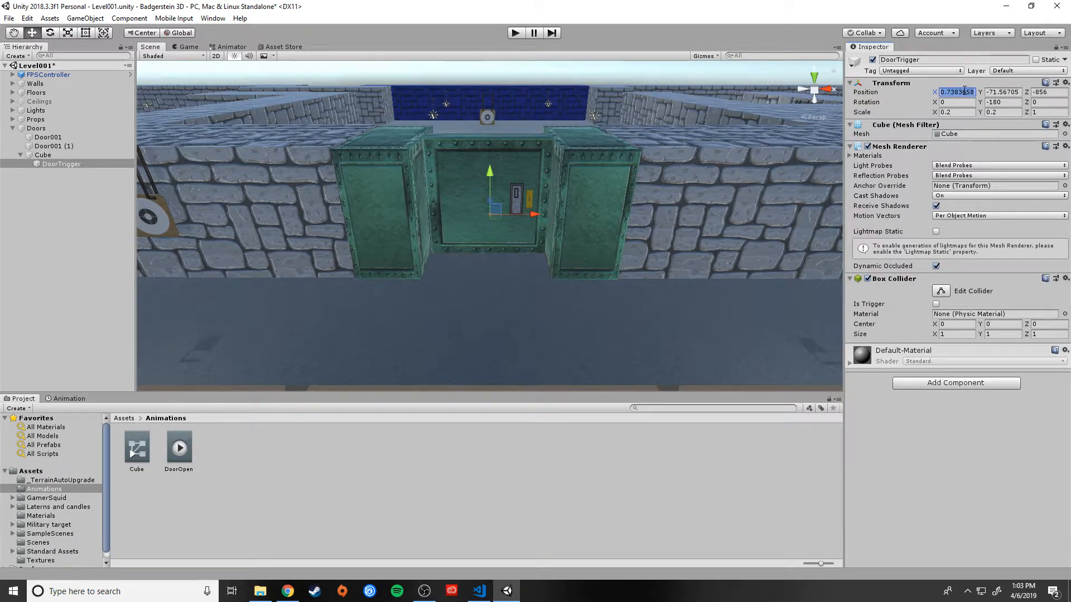
text(0)
key(Tab)
text(0)
key(Tab)
text(0)
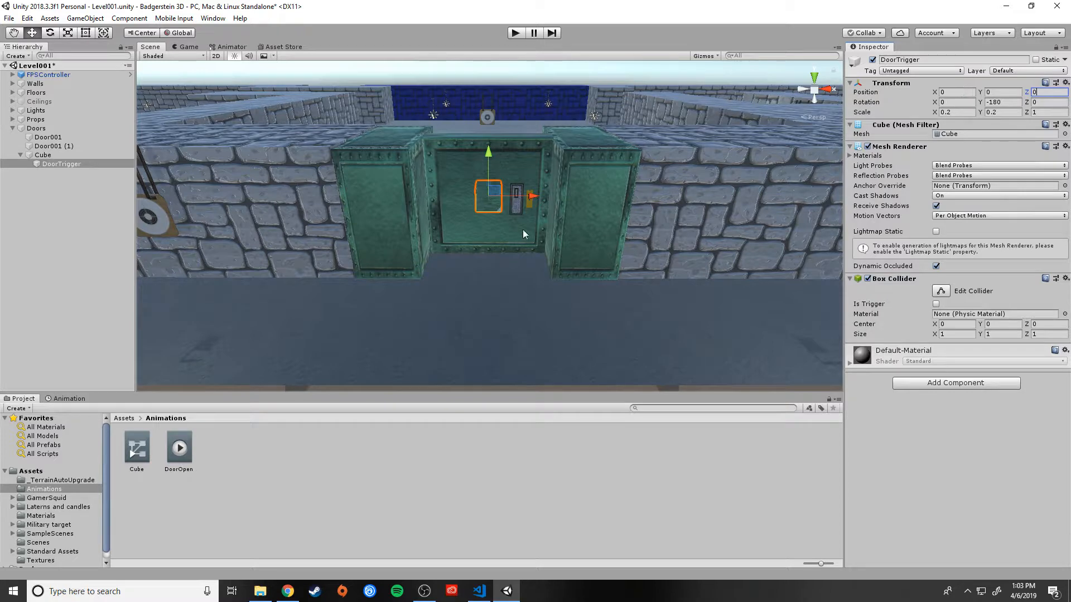
Move DoorTrigger out in front of the door and down to the floor, at Y -0.378 and Z 3.16
alt+drag(523, 229, 483, 213)
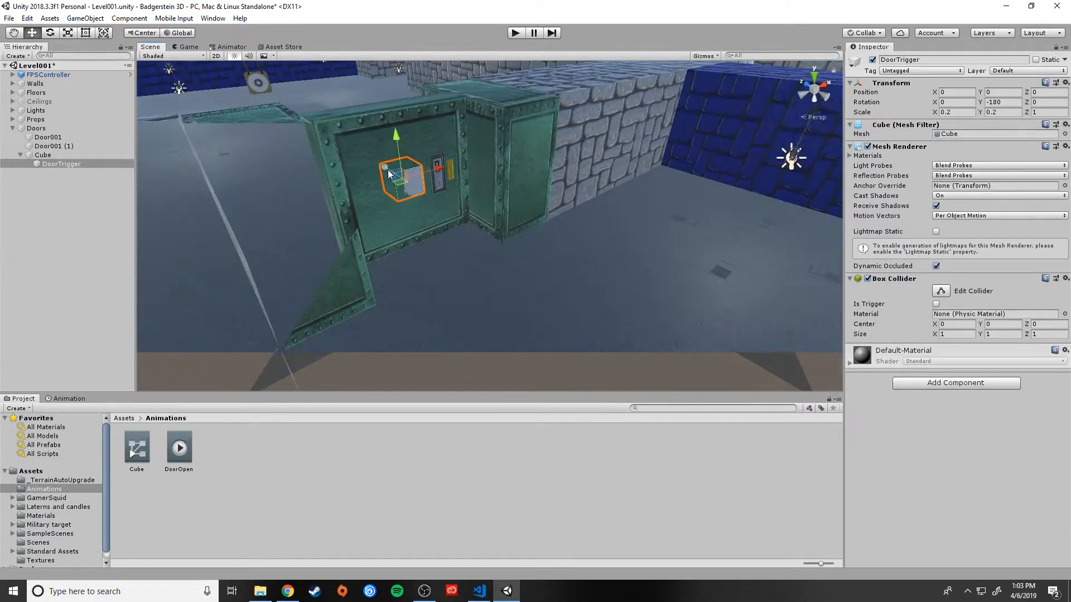
drag(386, 168, 446, 233)
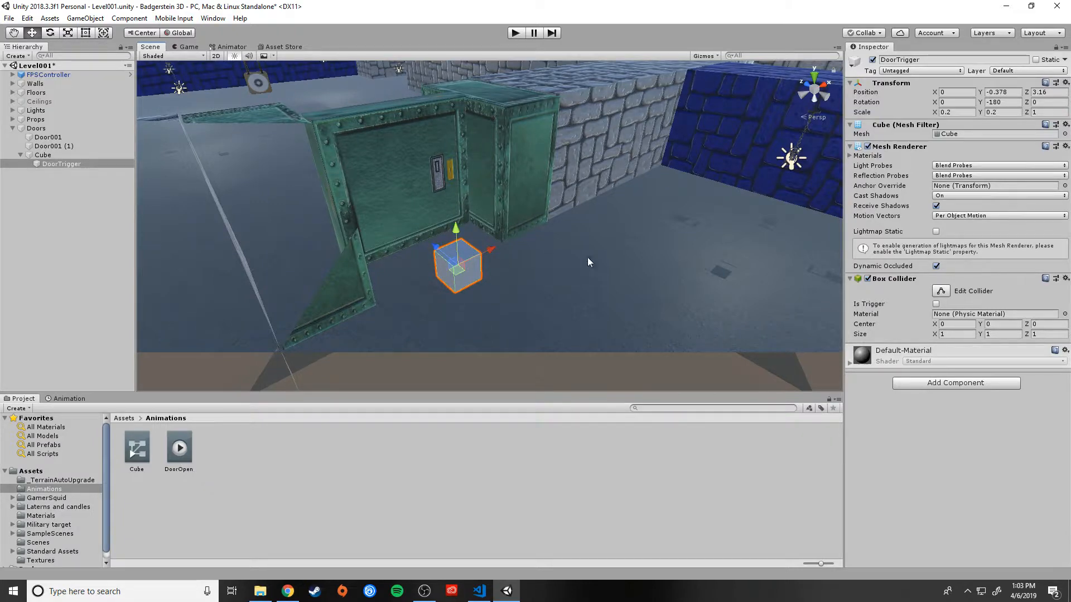
Scale DoorTrigger to X 1.43, Y 0.88, Z 2.98 to span the doorway and turn off its Mesh Renderer
alt+drag(587, 262, 413, 278)
click(955, 113)
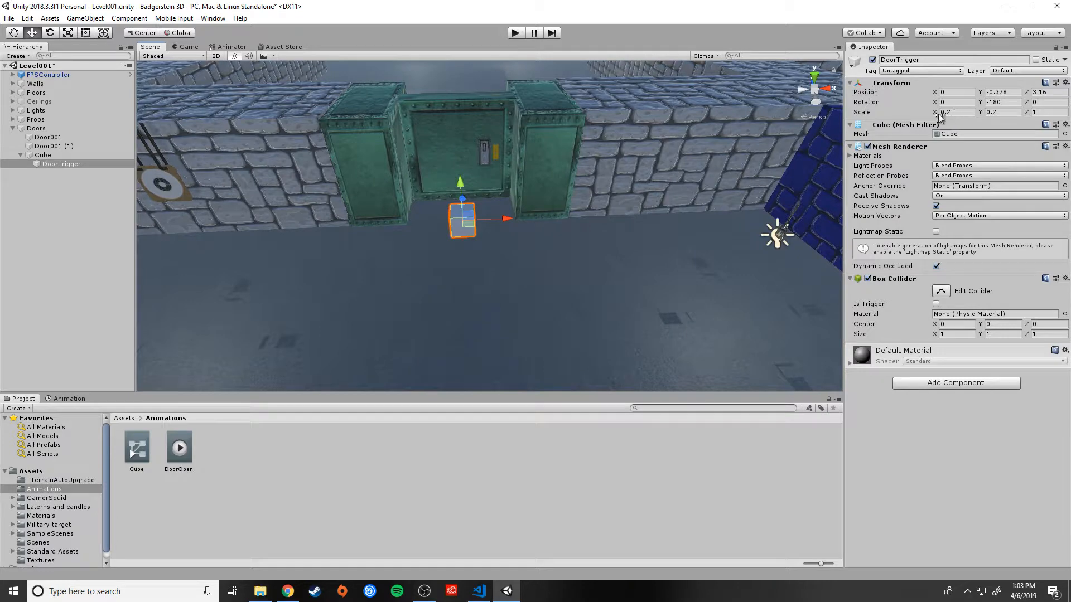
text(1.43)
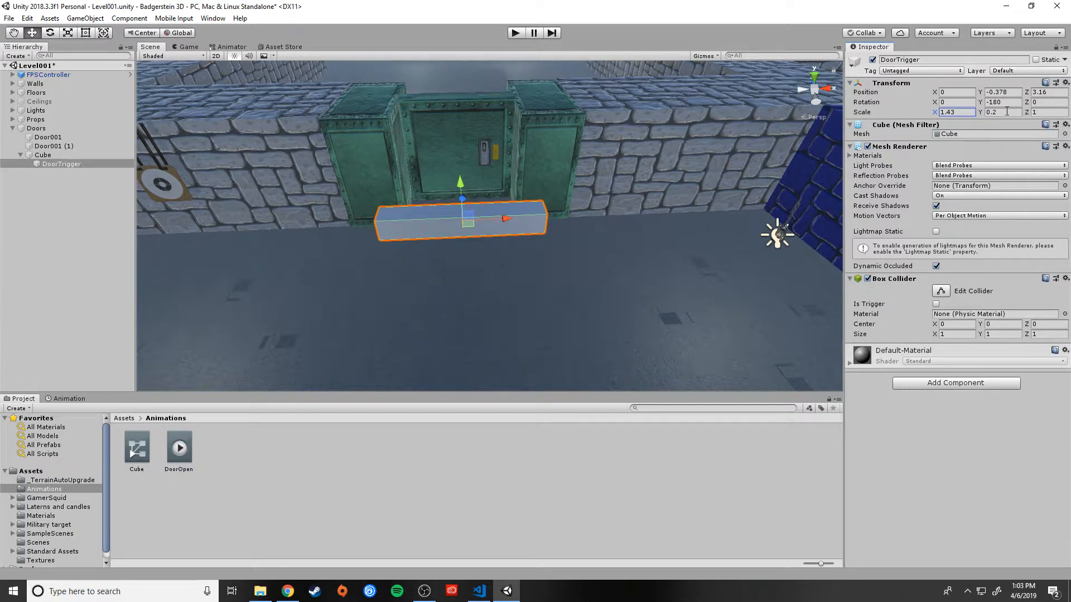
click(1004, 111)
text(0.88)
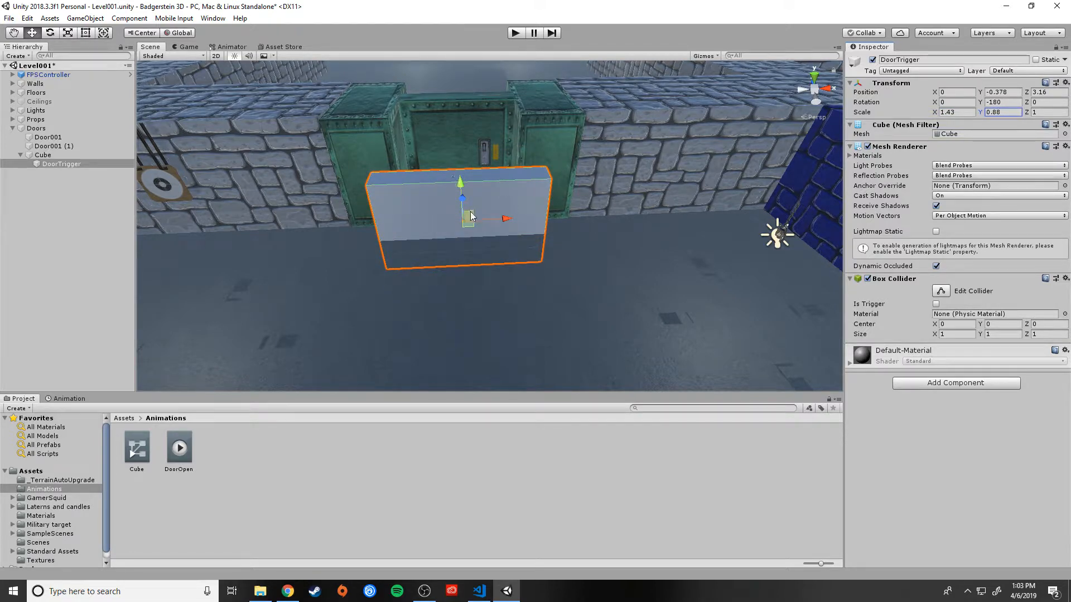
drag(1028, 113, 3, 120)
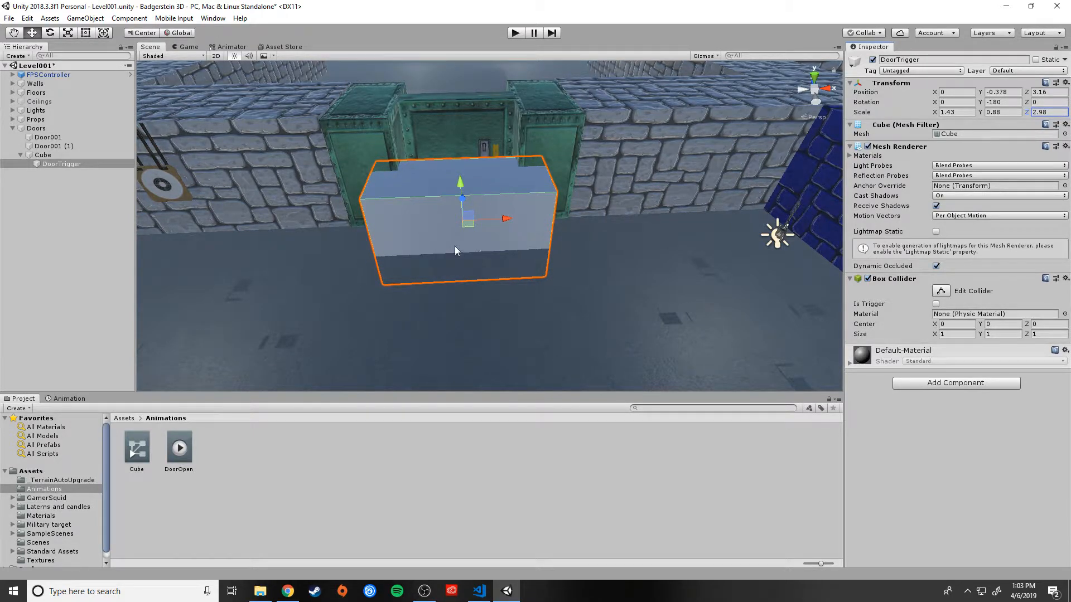
alt+drag(457, 251, 420, 276)
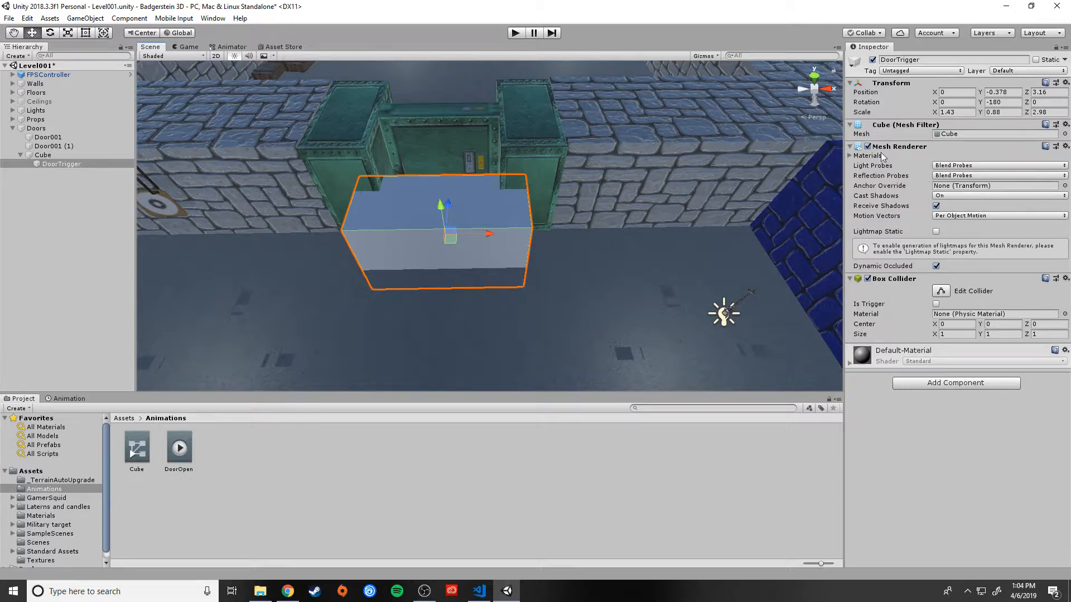
click(868, 147)
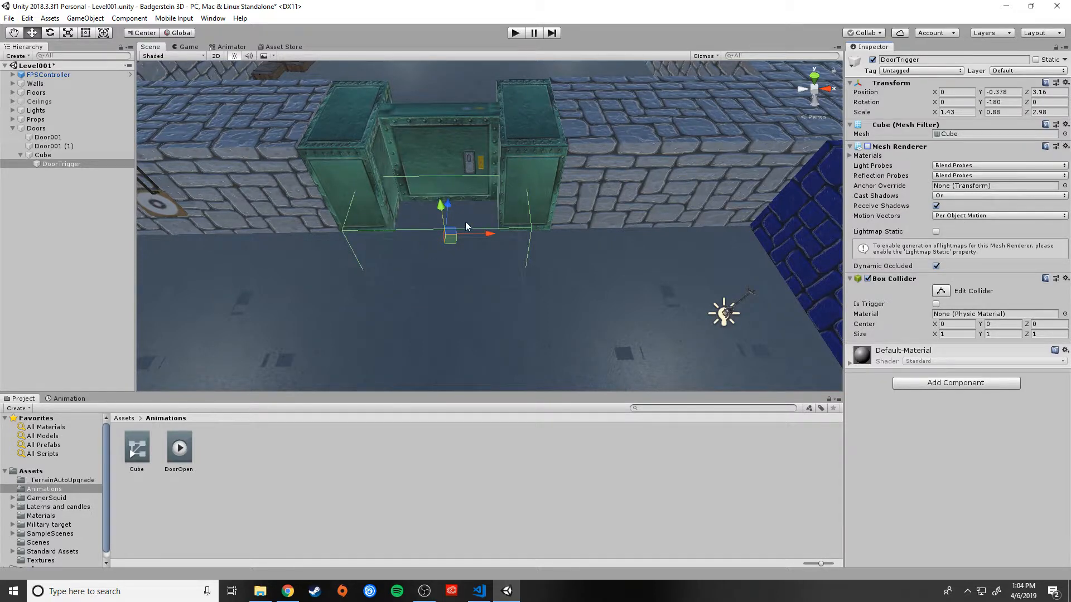
Raise DoorTrigger to Y -0.04 so it stands above the floor and make its Box Collider a trigger
drag(437, 207, 440, 184)
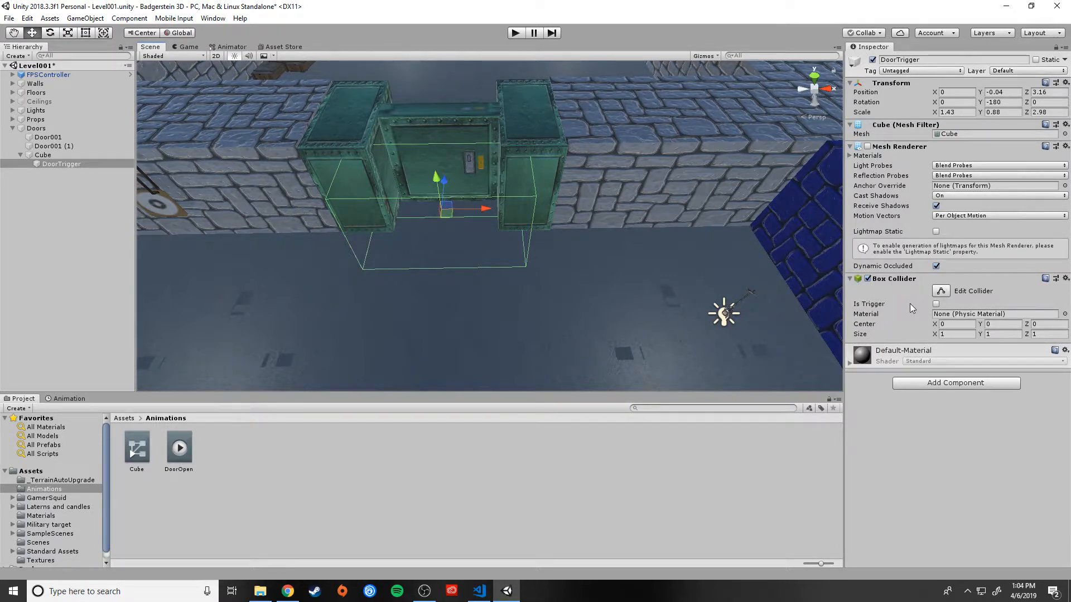
click(936, 304)
alt+drag(471, 230, 509, 260)
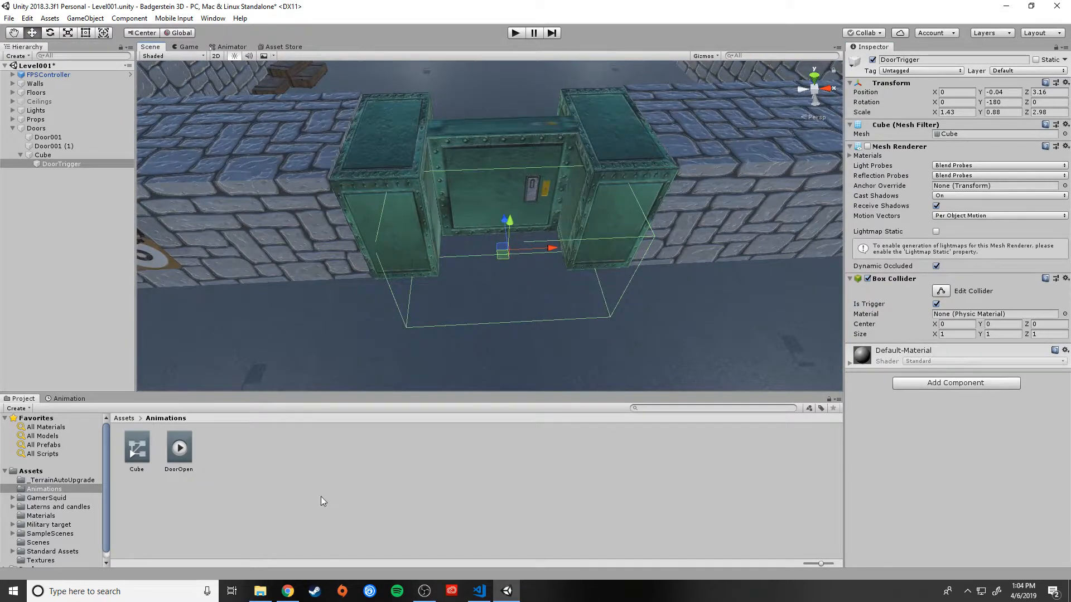
Create a C# script named DoorOpen in the project's Assets folder
drag(105, 505, 103, 526)
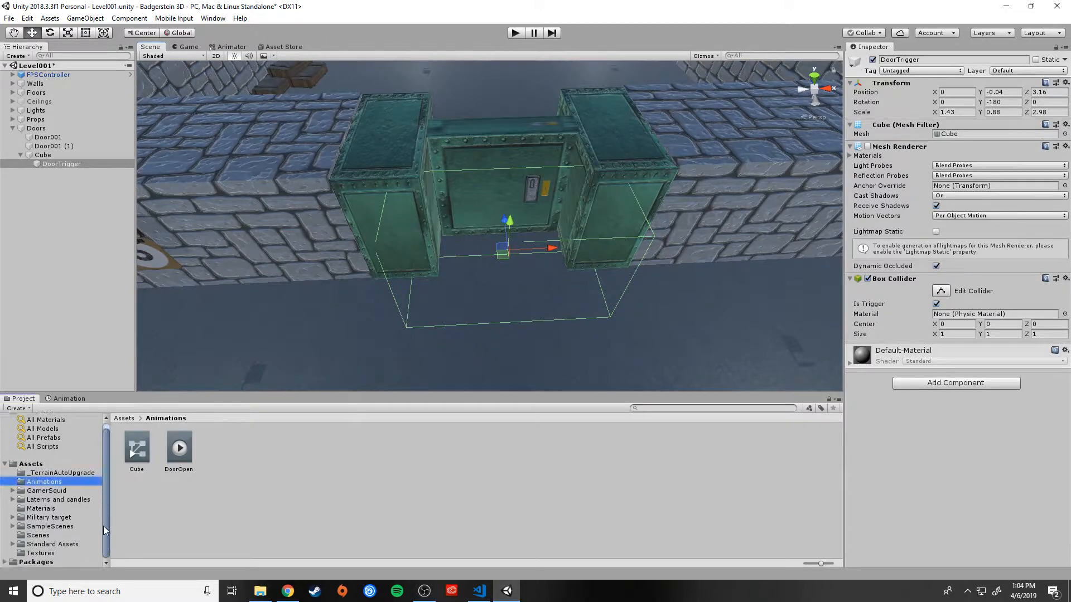
click(29, 464)
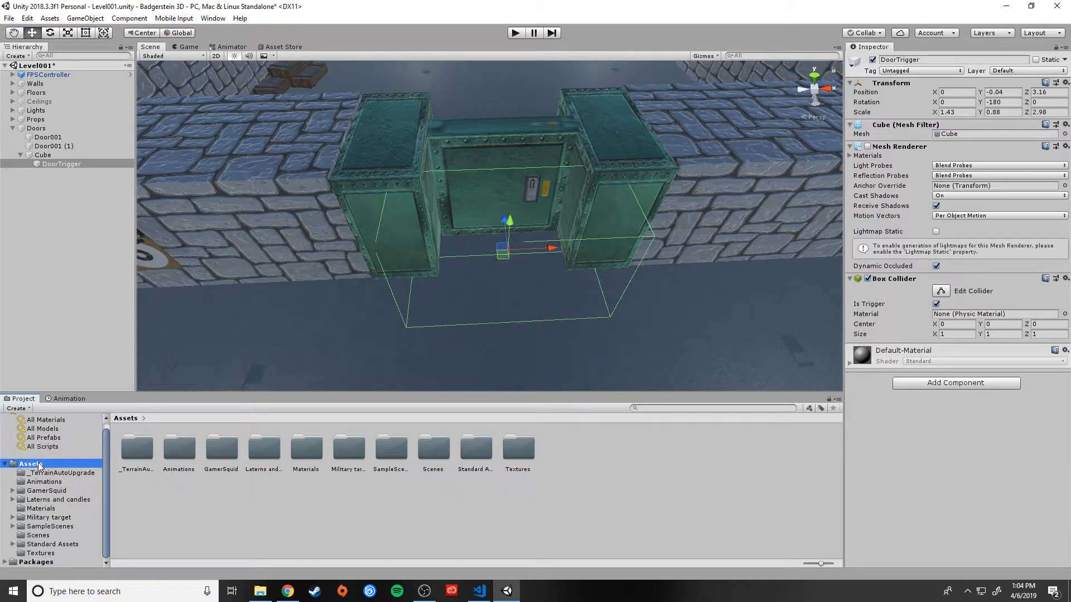
right_click(195, 507)
mouse_move(248, 245)
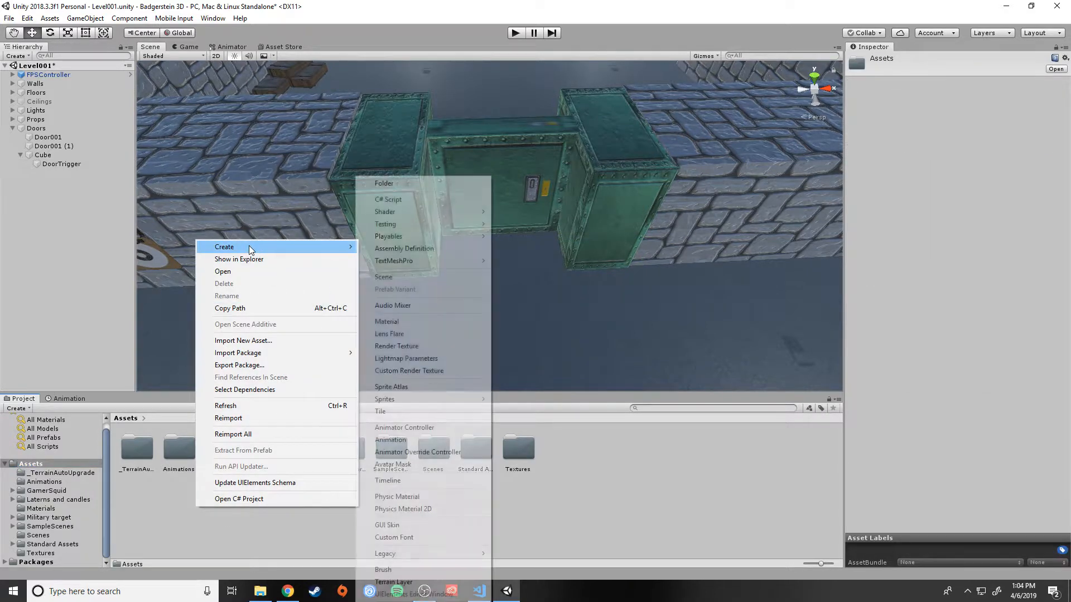
click(402, 200)
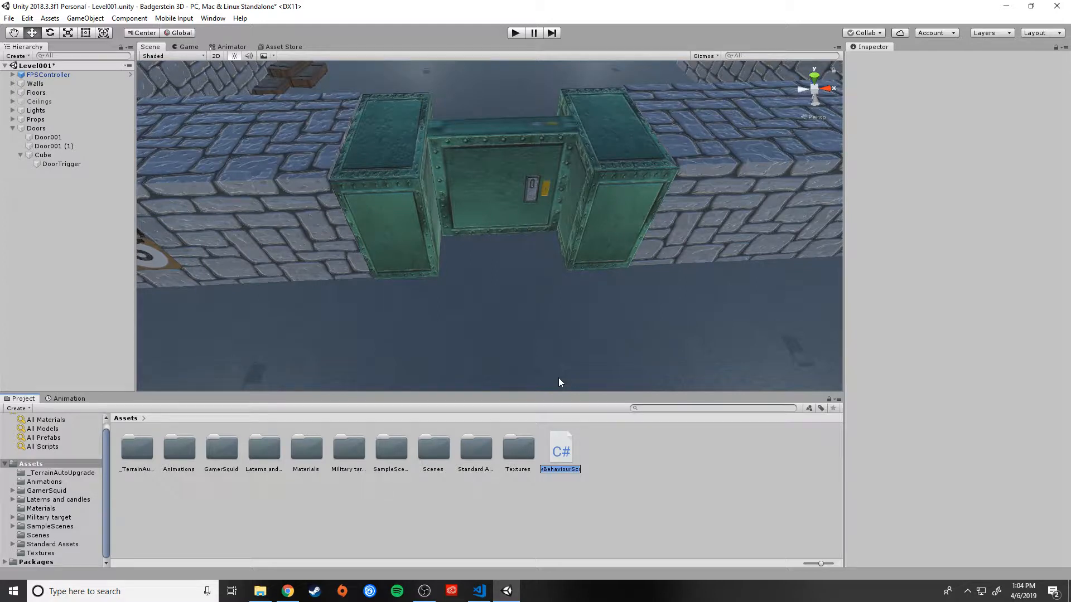
text(DoorOpen)
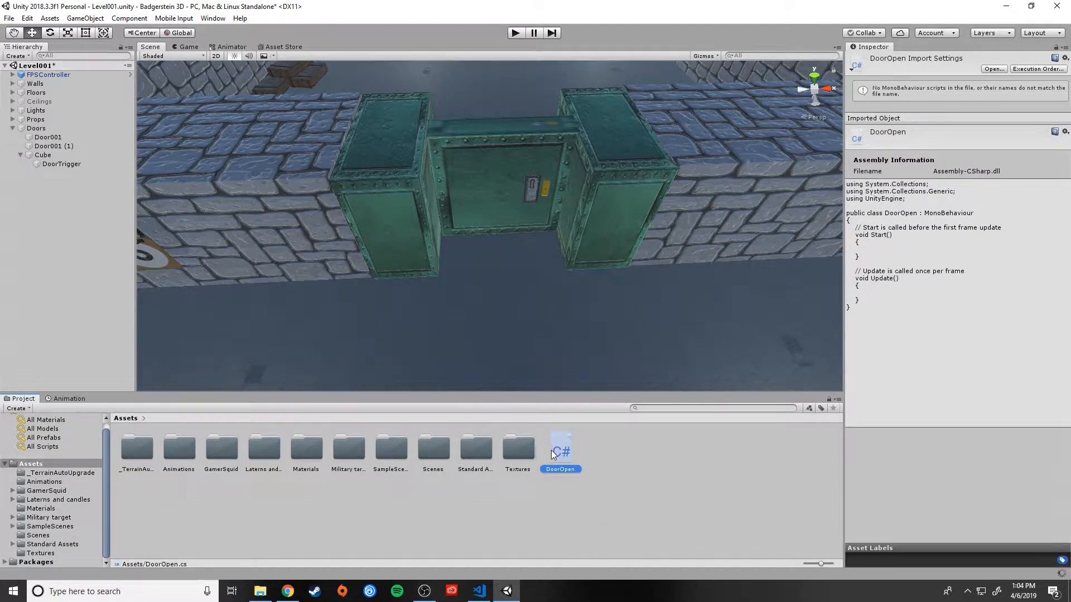
click(481, 506)
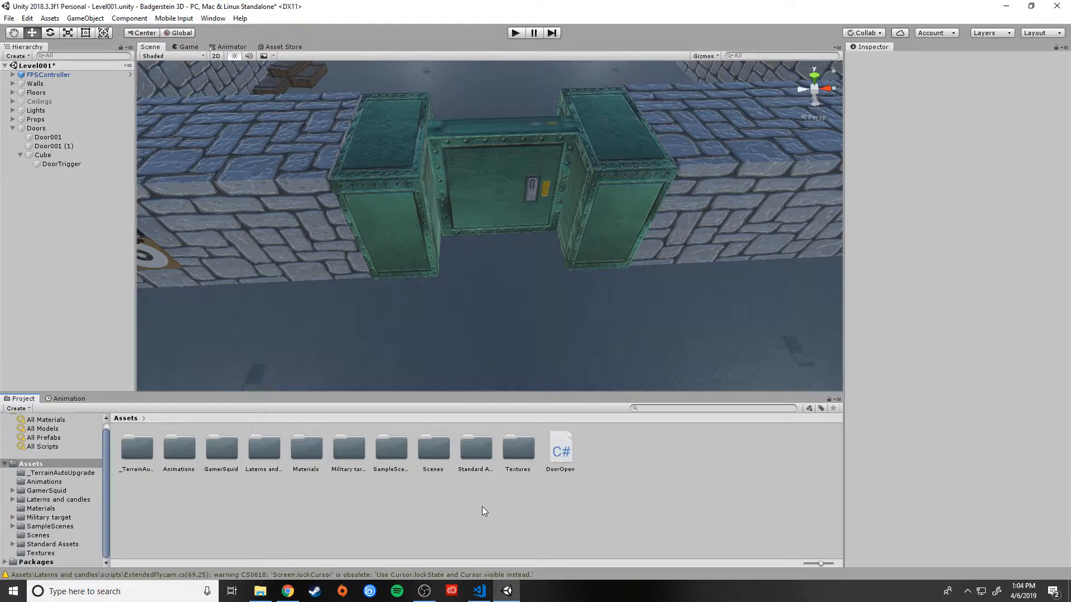
Create a new folder named Scripts inside the Assets folder
right_click(433, 494)
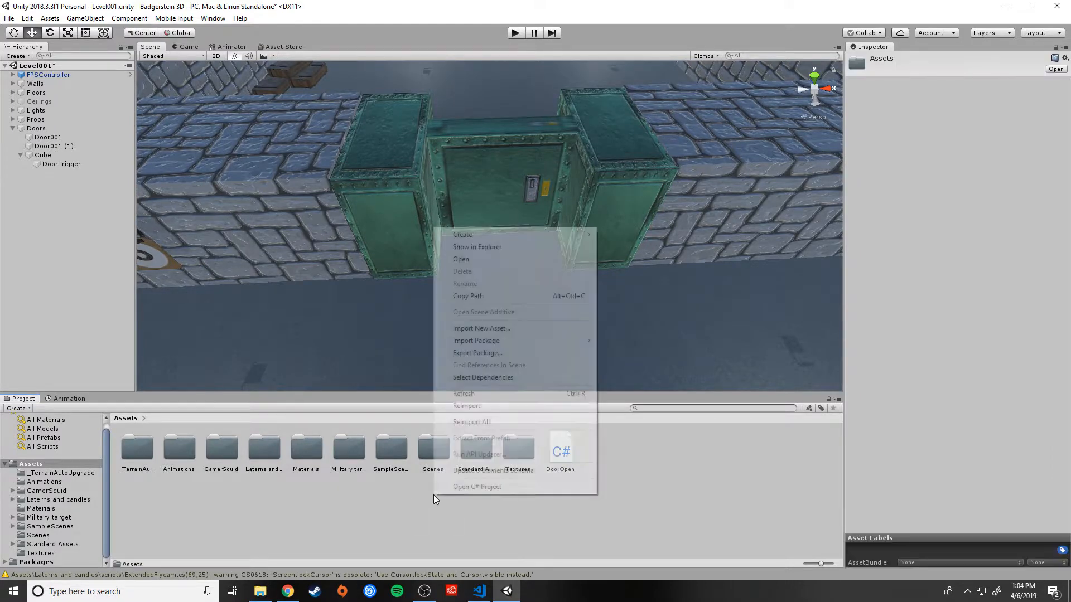
mouse_move(491, 235)
click(630, 184)
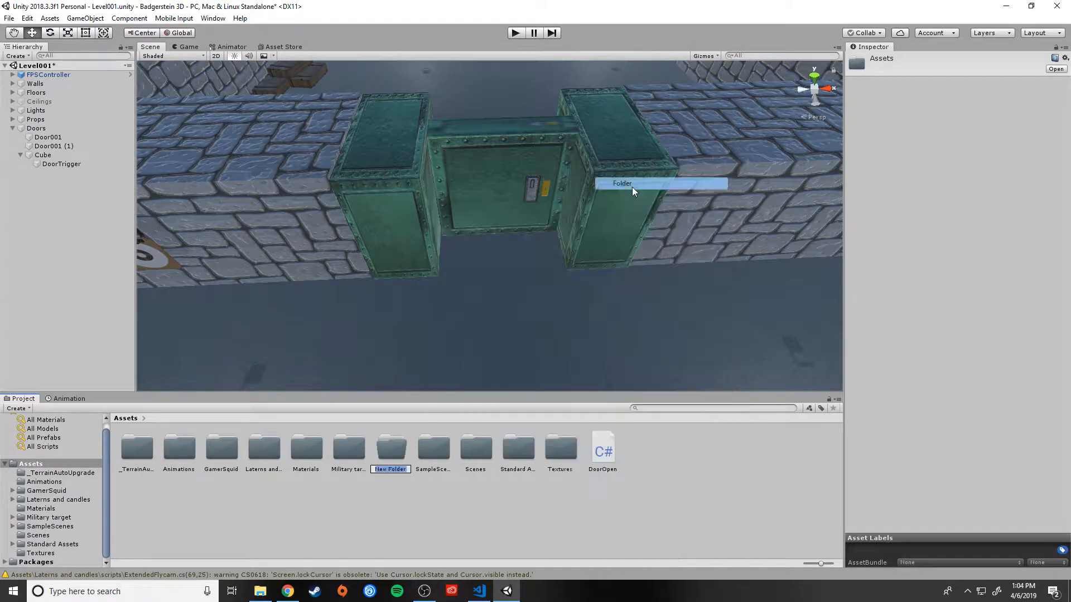
text(Sc)
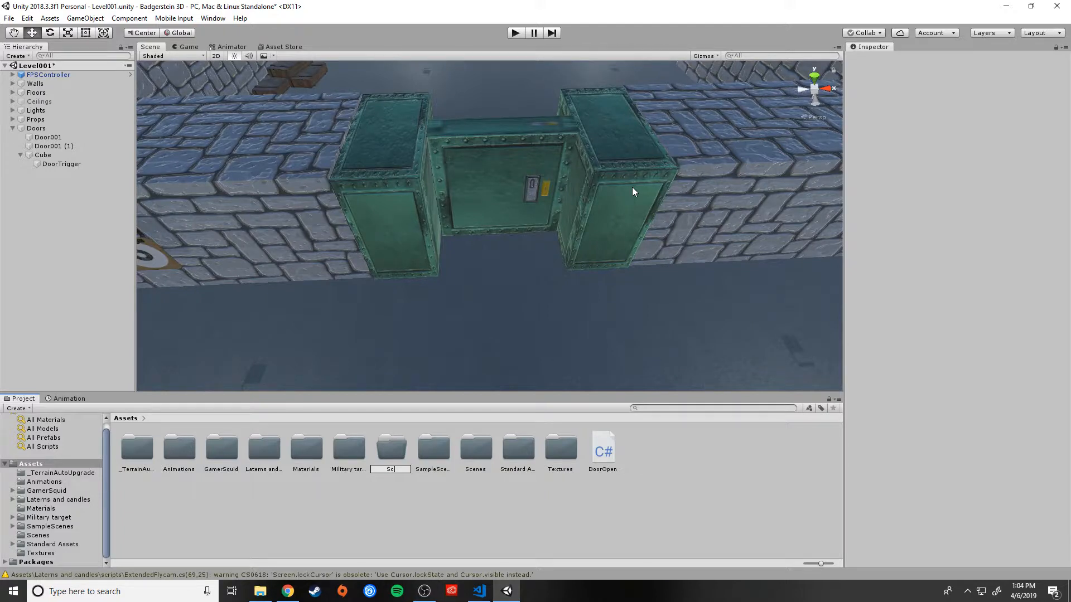
text(ripts)
key(Return)
Move the DoorOpen script into the Scripts folder and open that folder
click(602, 453)
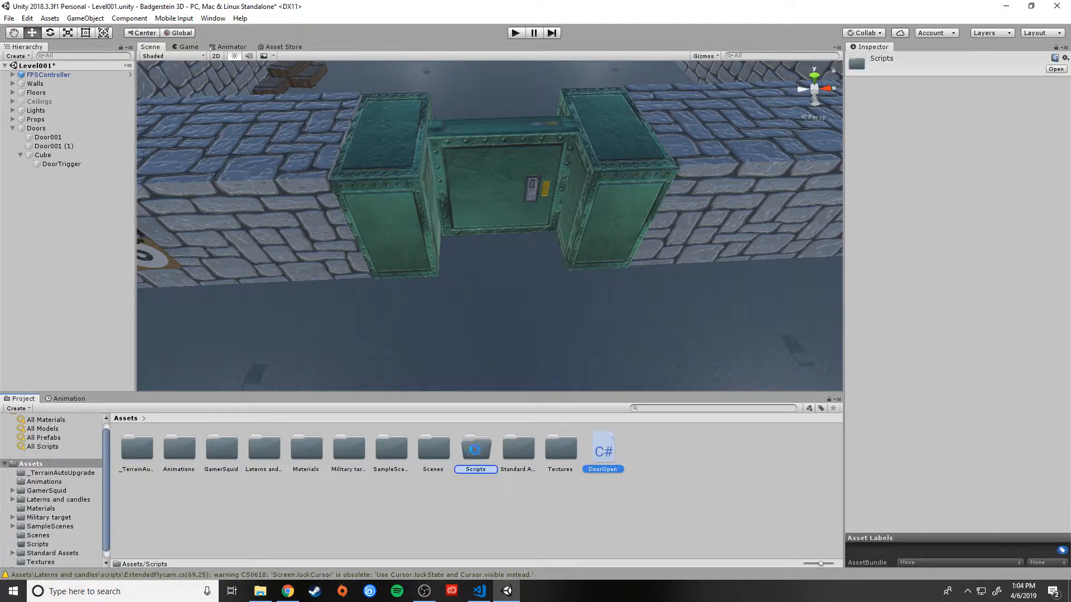
drag(474, 449, 475, 450)
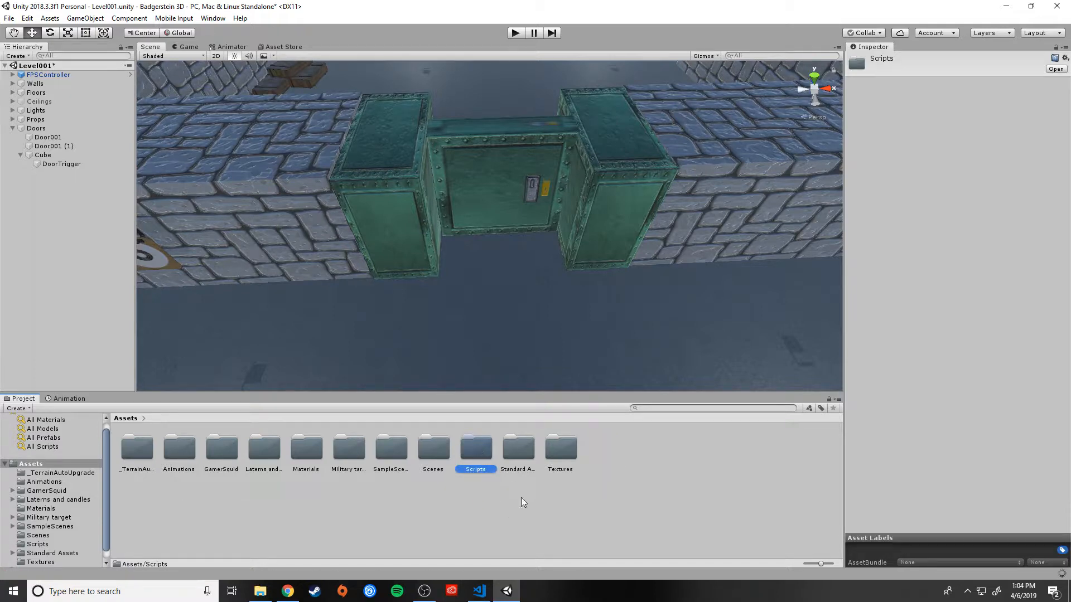
double_click(483, 450)
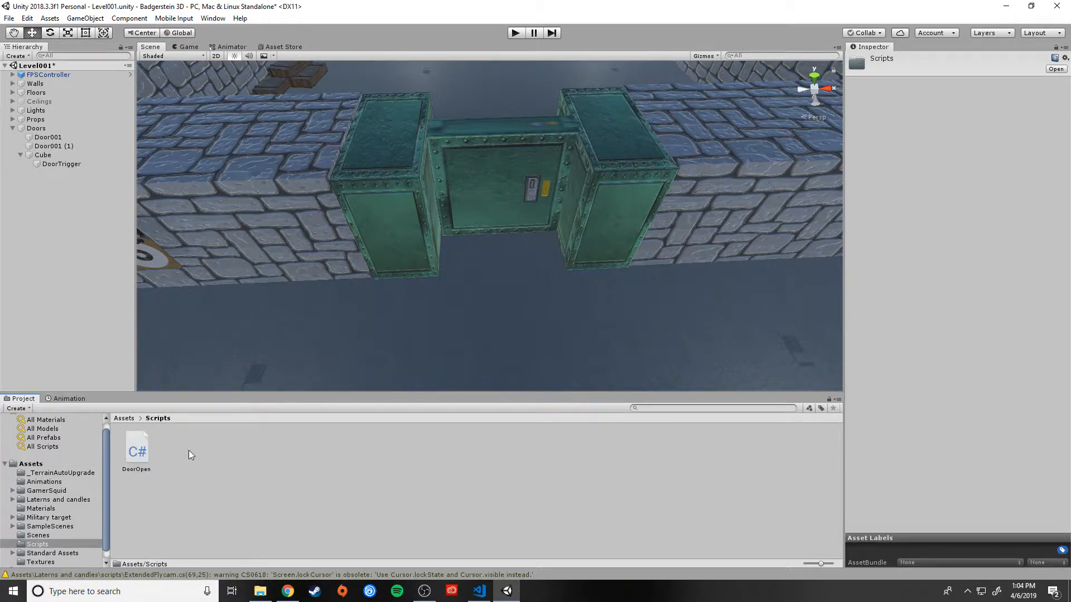
Attach the DoorOpen script to the DoorTrigger object and show its components
click(137, 452)
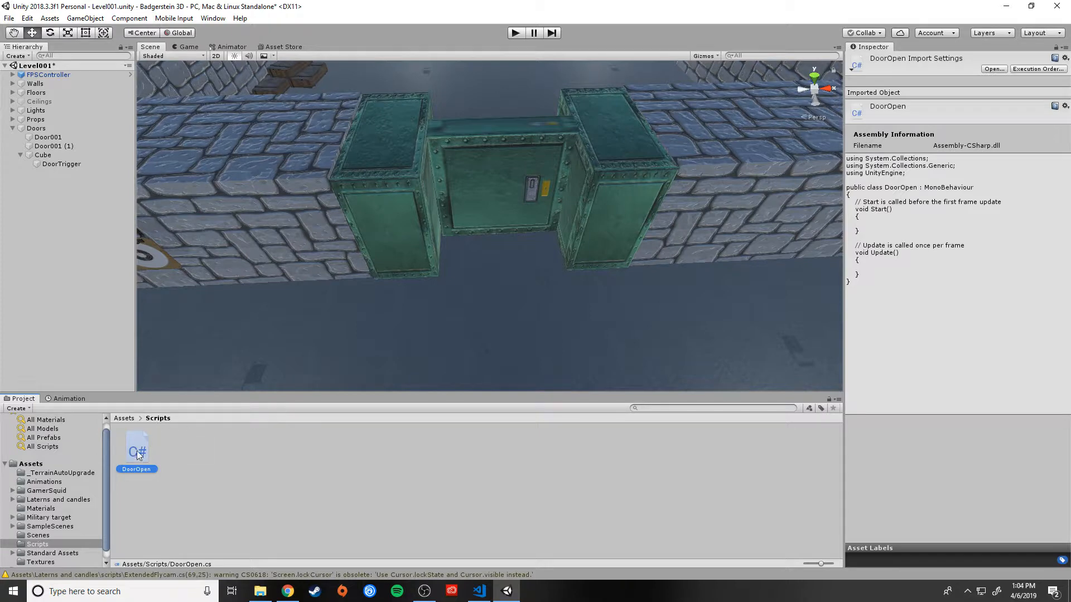
drag(138, 452, 58, 170)
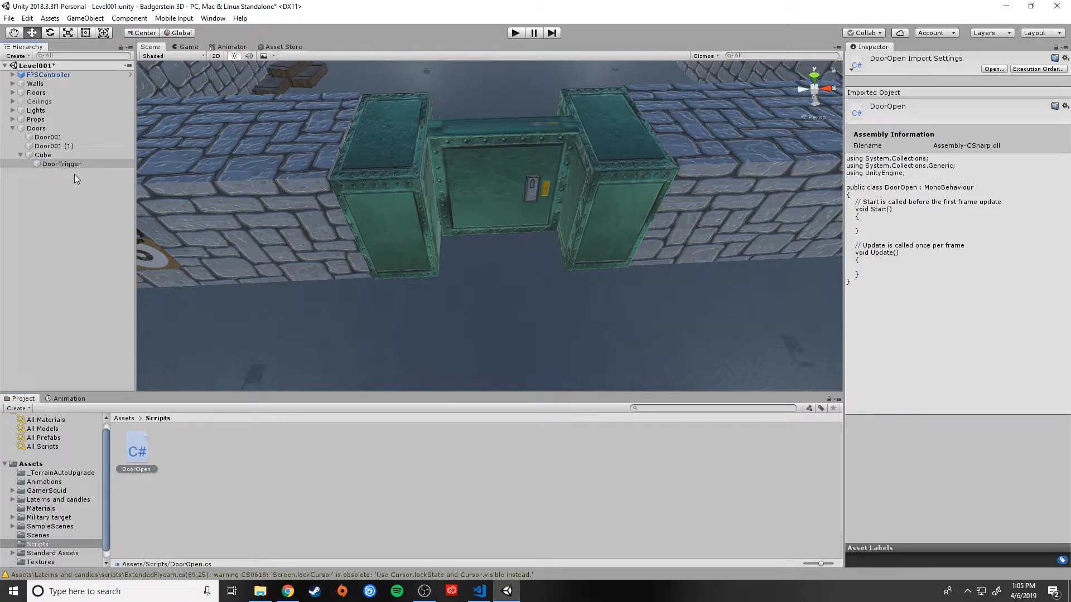
click(70, 163)
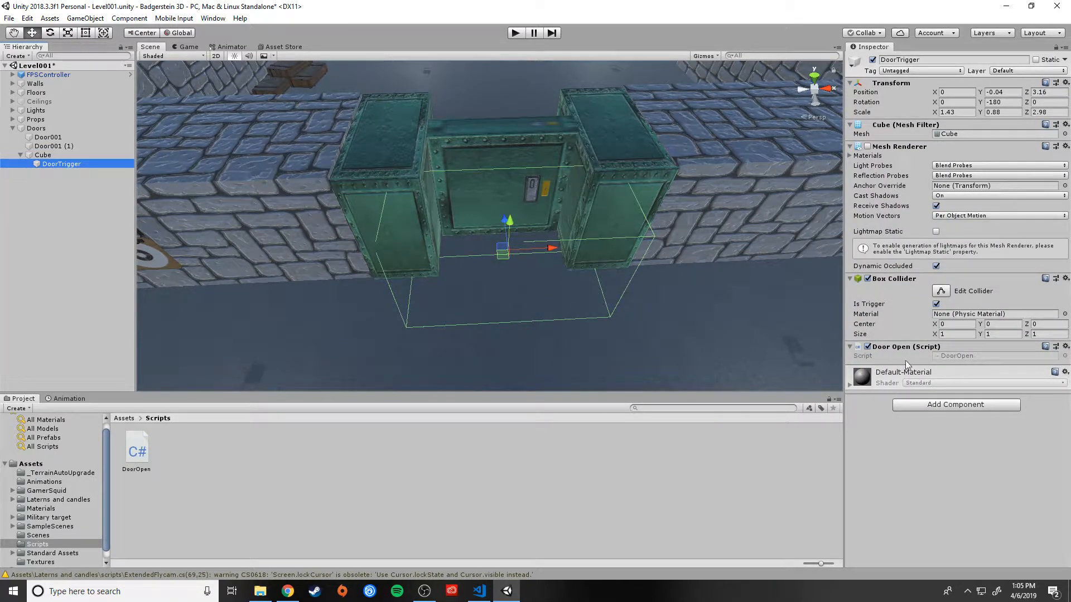
Open the DoorOpen script in Visual Studio Code and close the deleted DoorOpenFirst.cs file
click(139, 453)
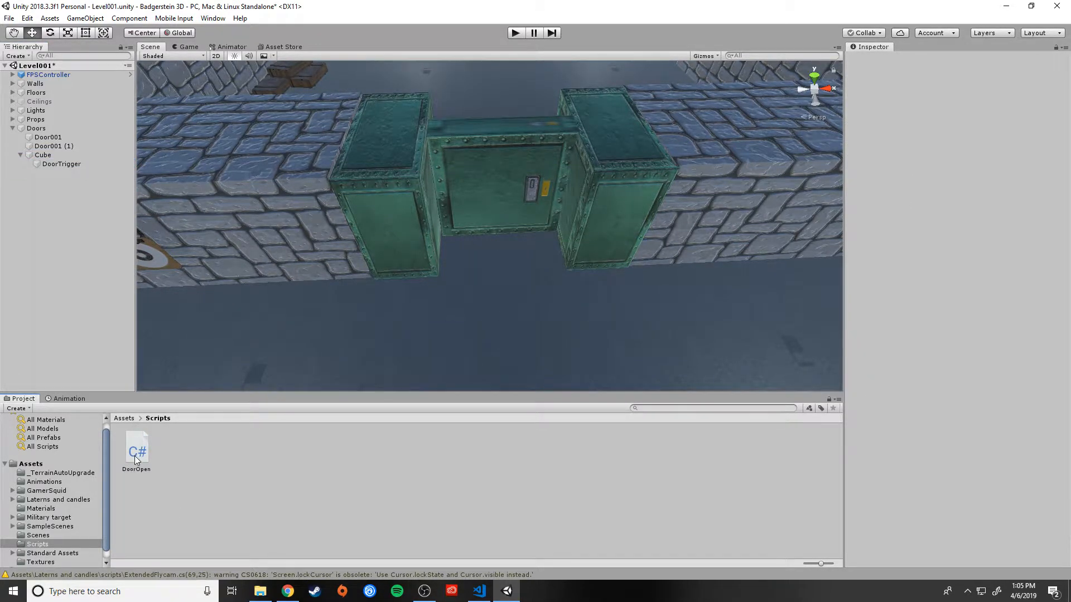
double_click(139, 450)
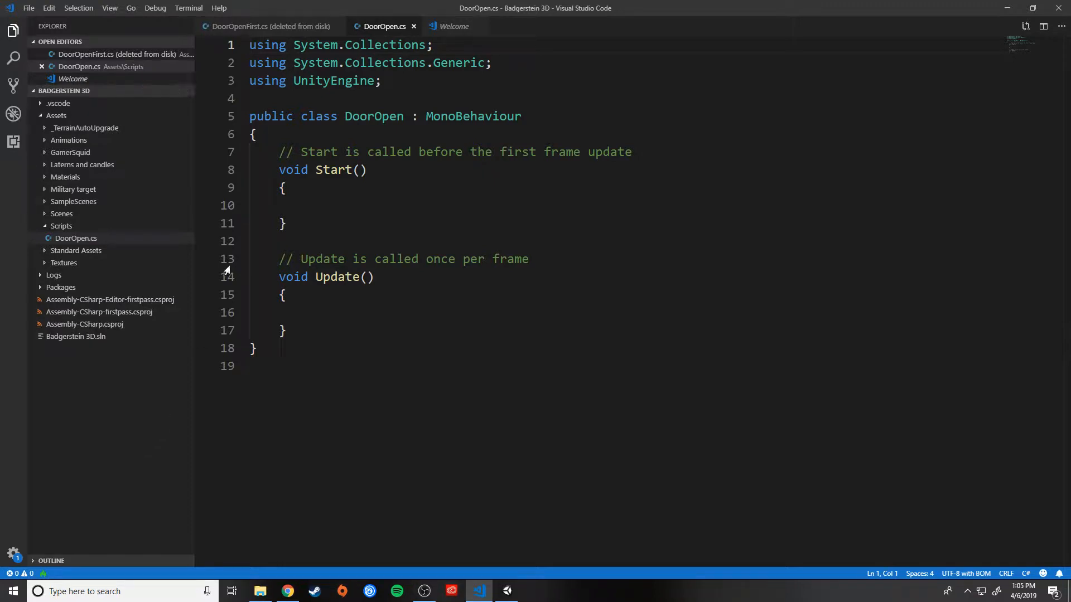
click(339, 26)
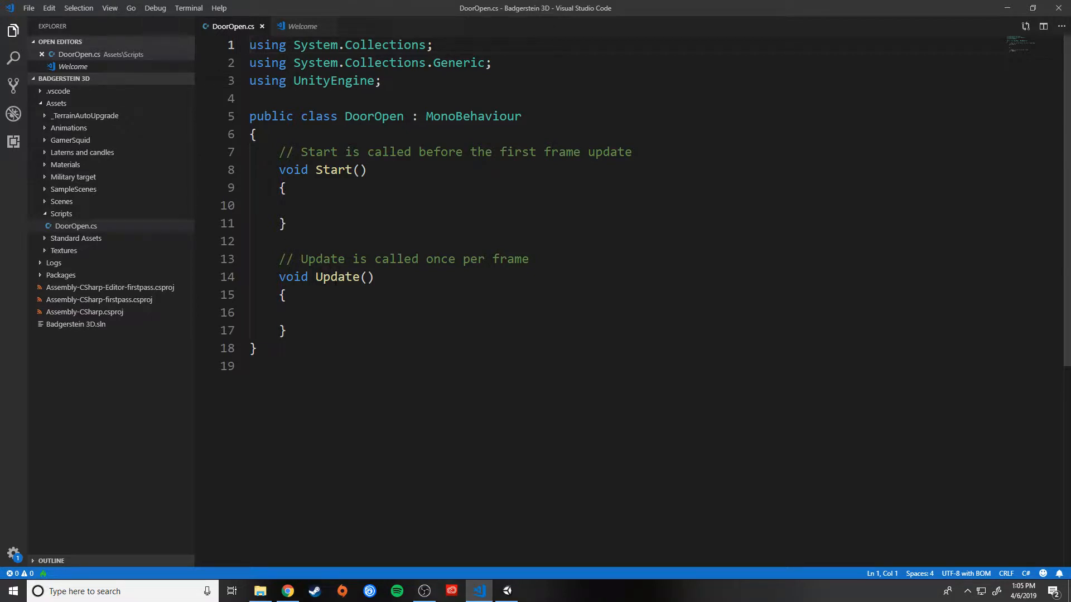
Examine the script's using directives, the DoorOpen class declaration and the braces that enclose the class body
drag(384, 81, 239, 45)
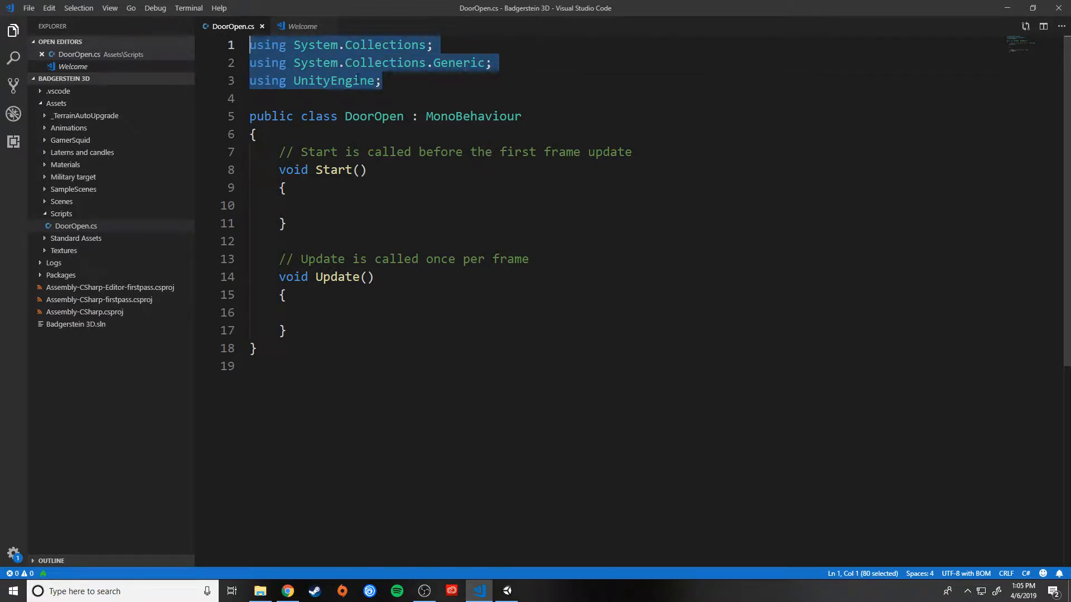
drag(522, 116, 245, 121)
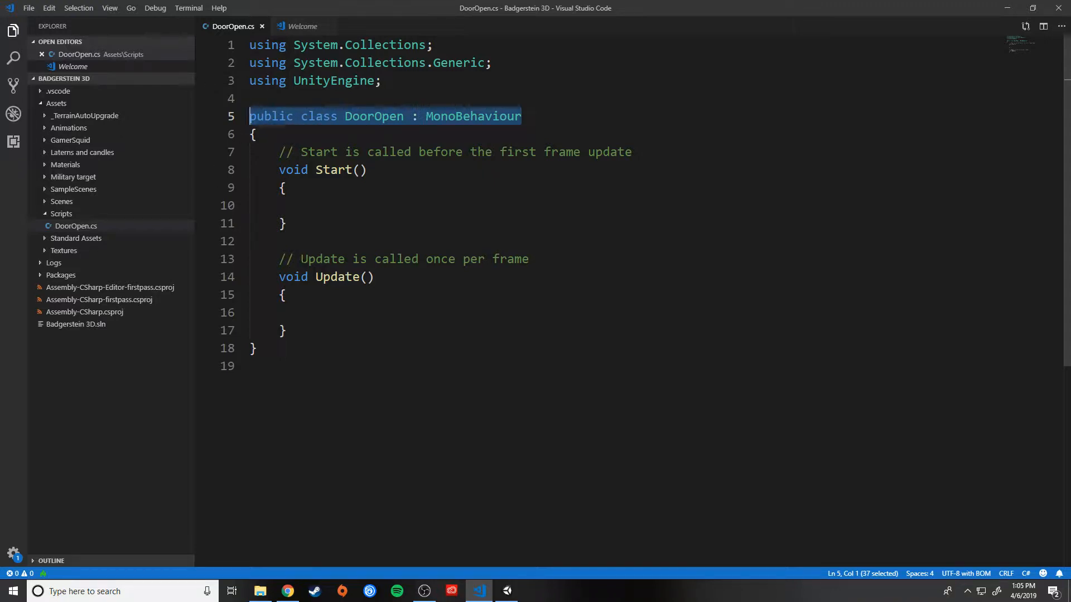
drag(258, 136, 248, 136)
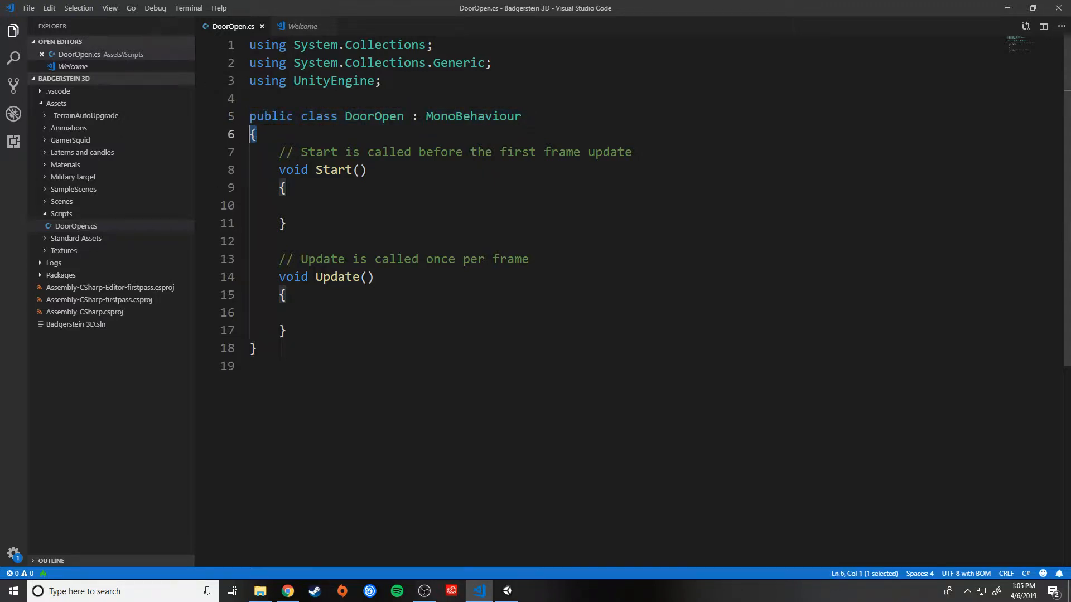
drag(257, 348, 249, 348)
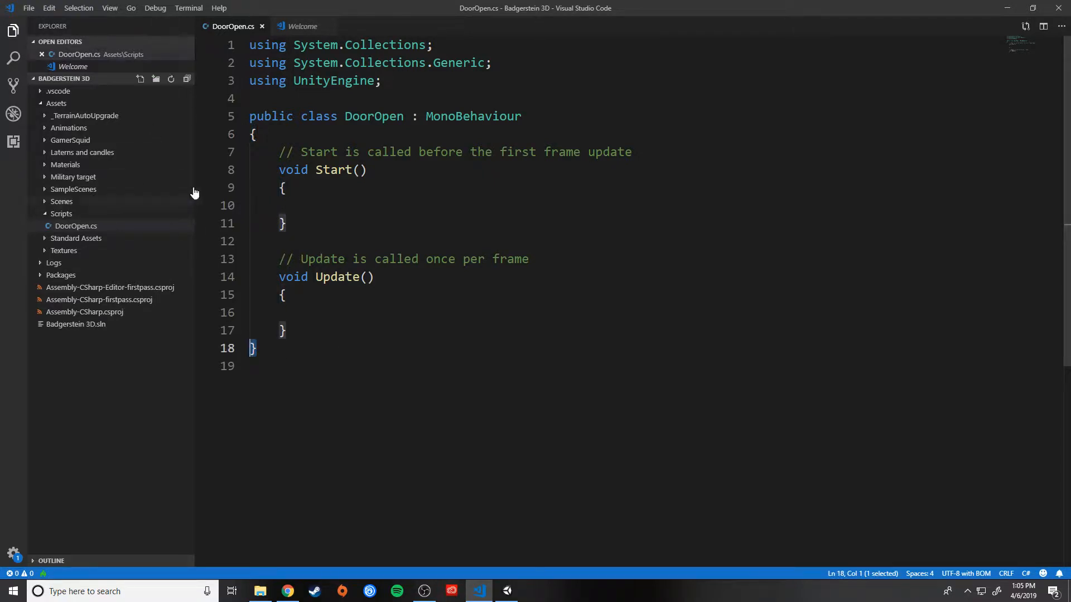
key(Right)
drag(257, 349, 259, 134)
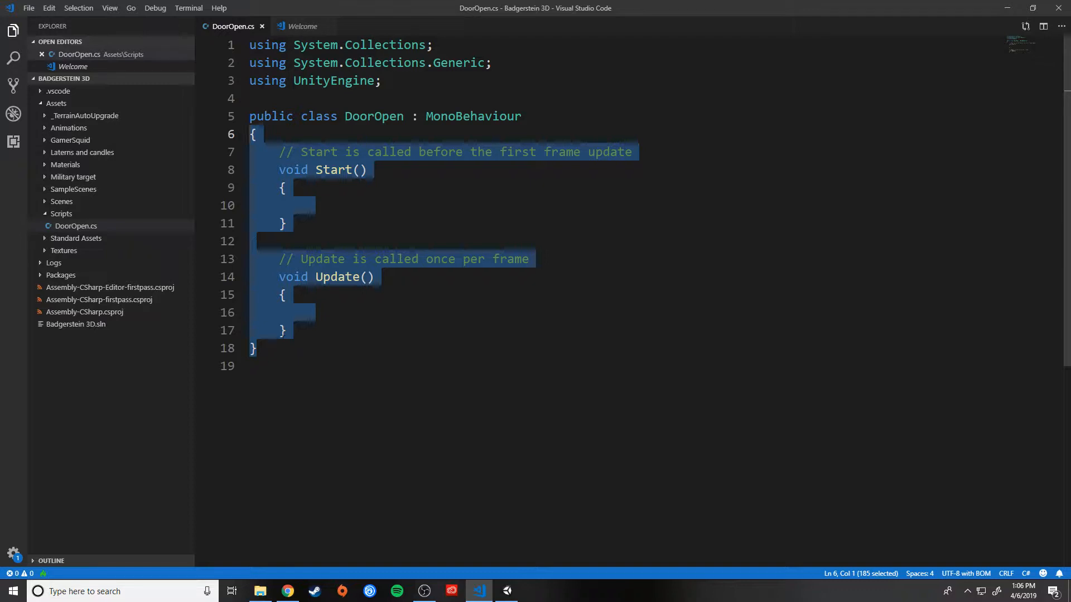
click(290, 331)
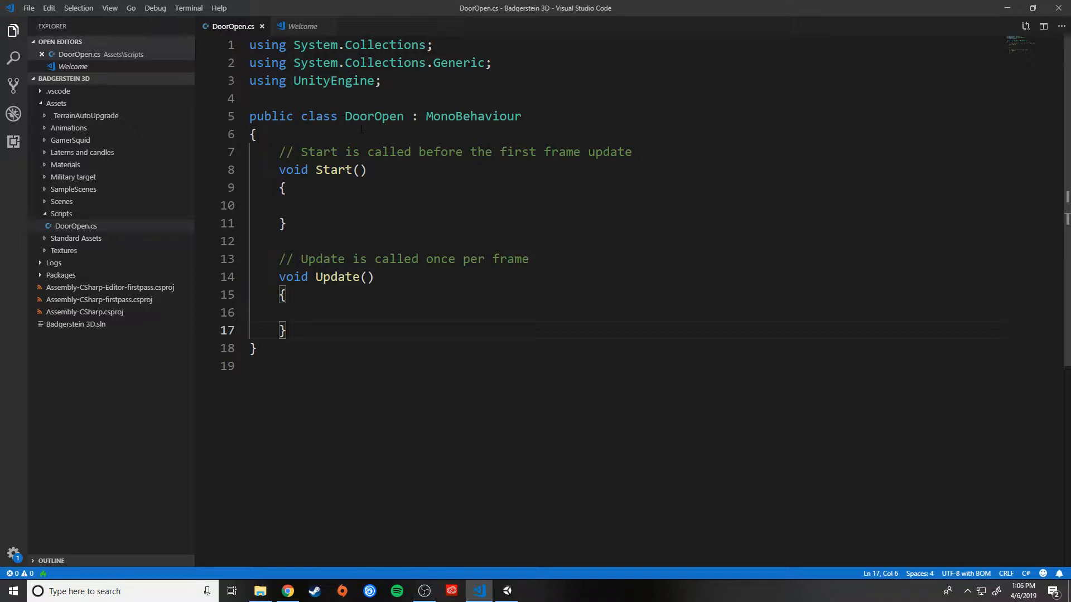
Delete the Start and Update methods and their comments from the DoorOpen class
drag(286, 330, 215, 149)
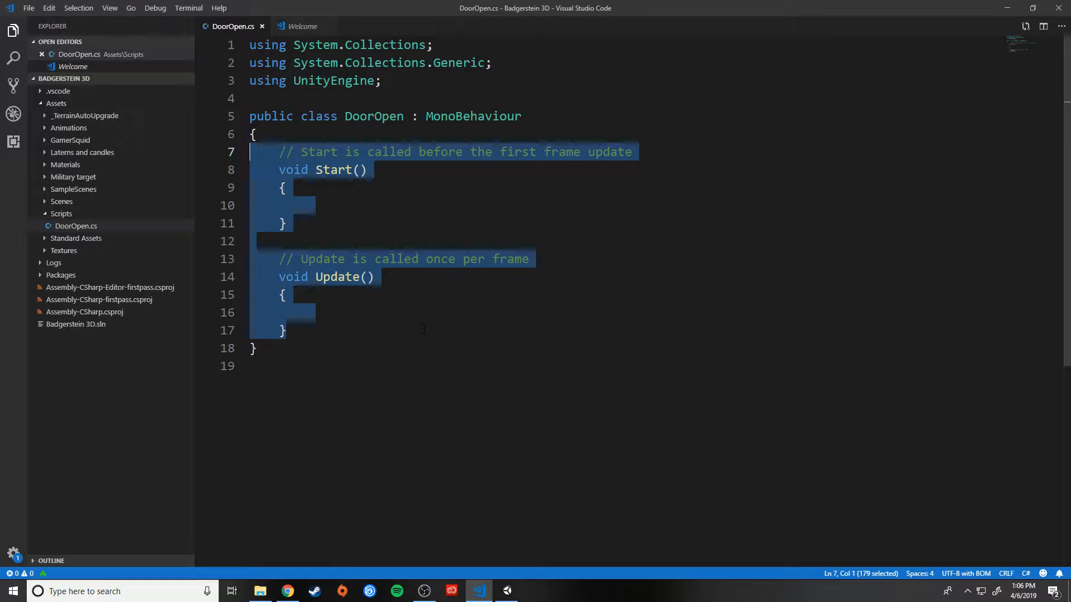
key(BackSpace)
key(BackSpace)
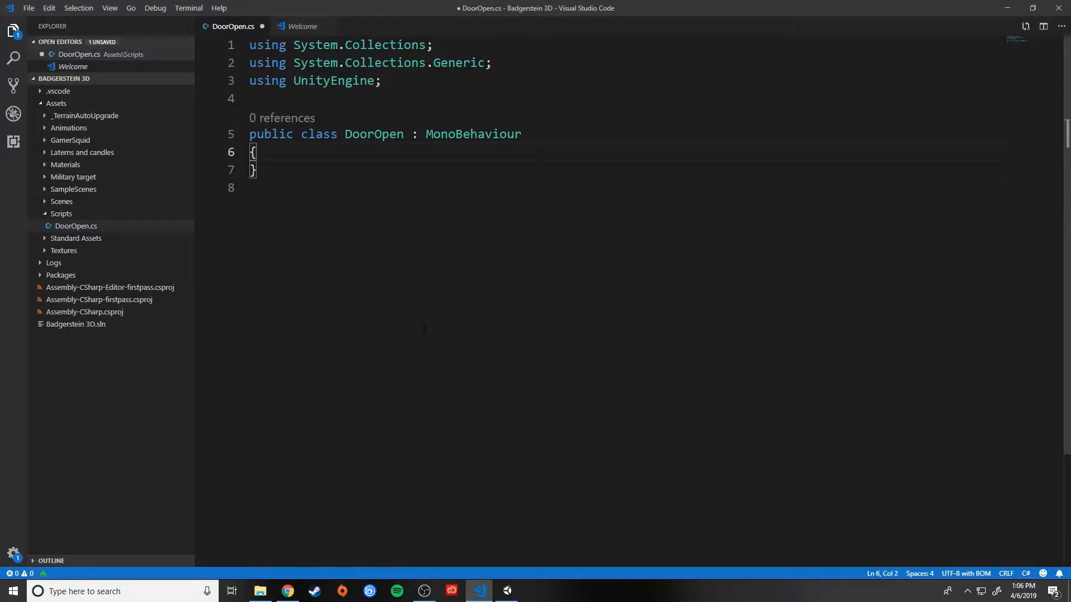
Declare a public GameObject variable named theDoor inside the DoorOpen class
key(Return)
text(public)
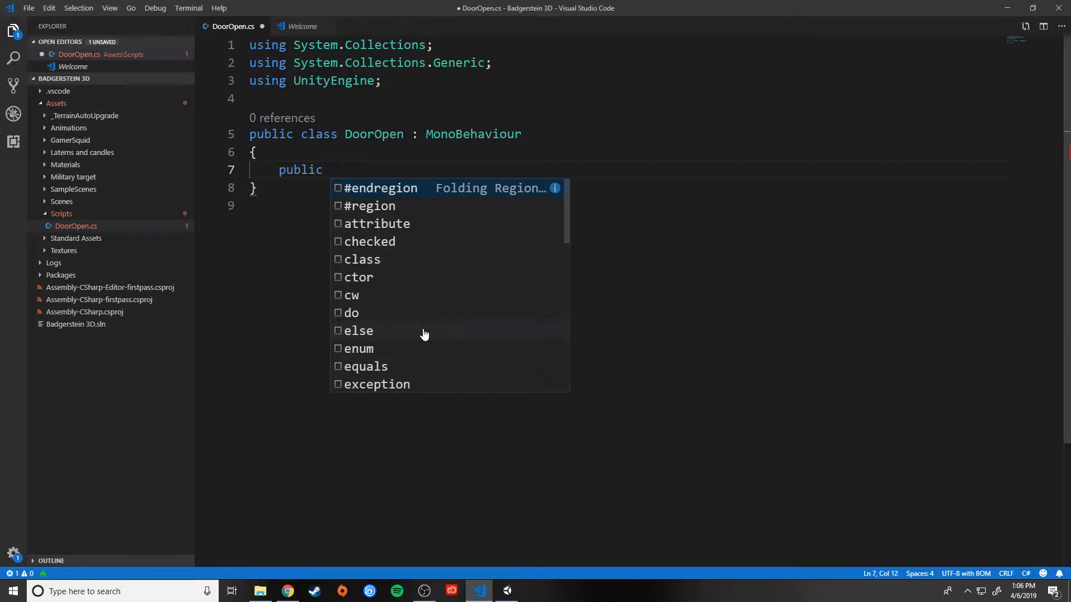
text(Gam)
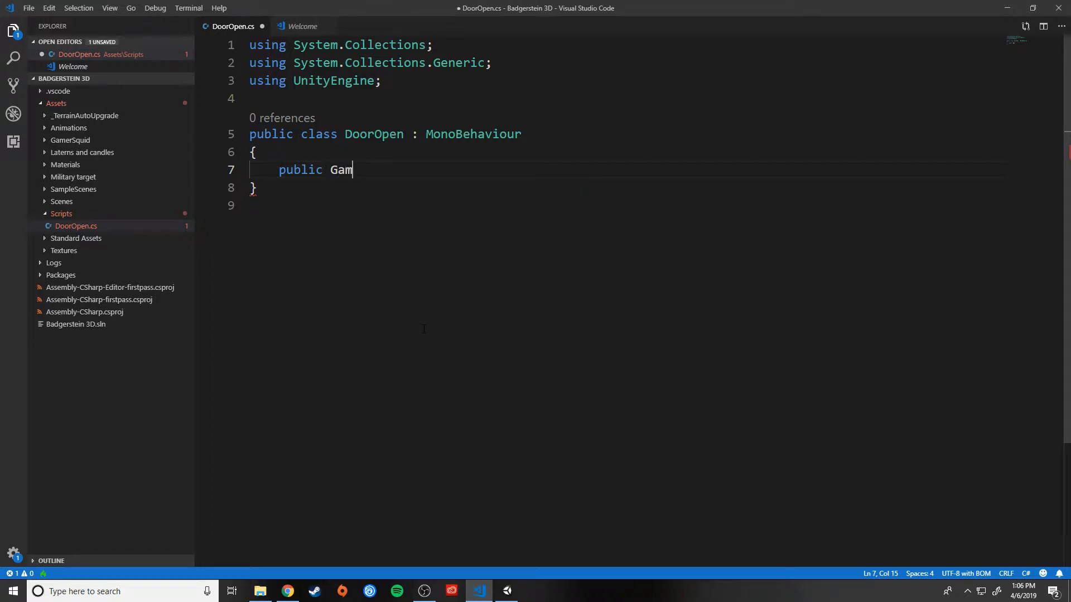
text(eObject t)
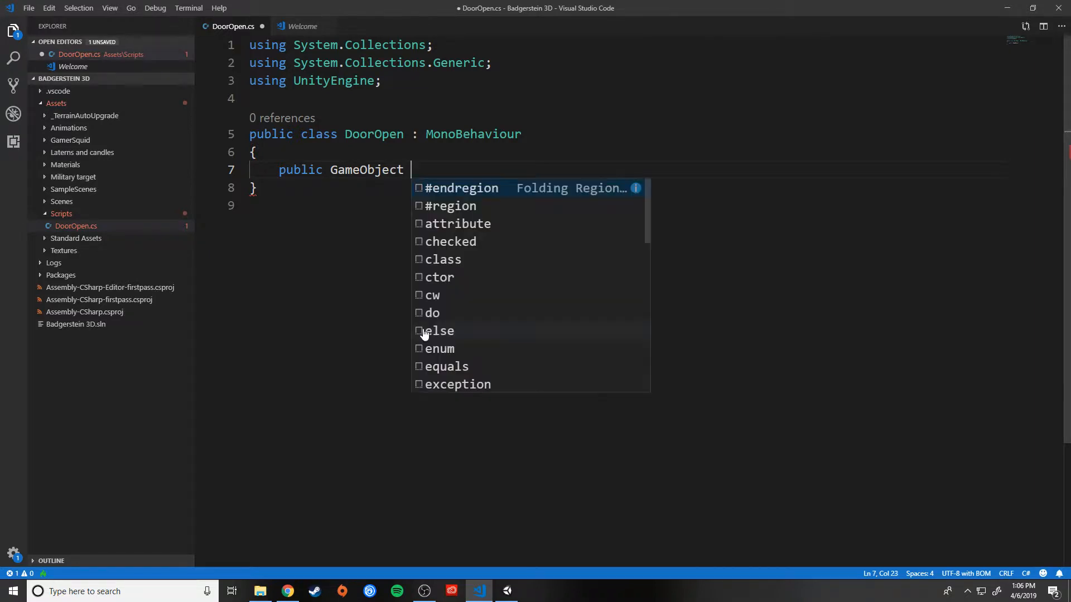
text(heDoor;)
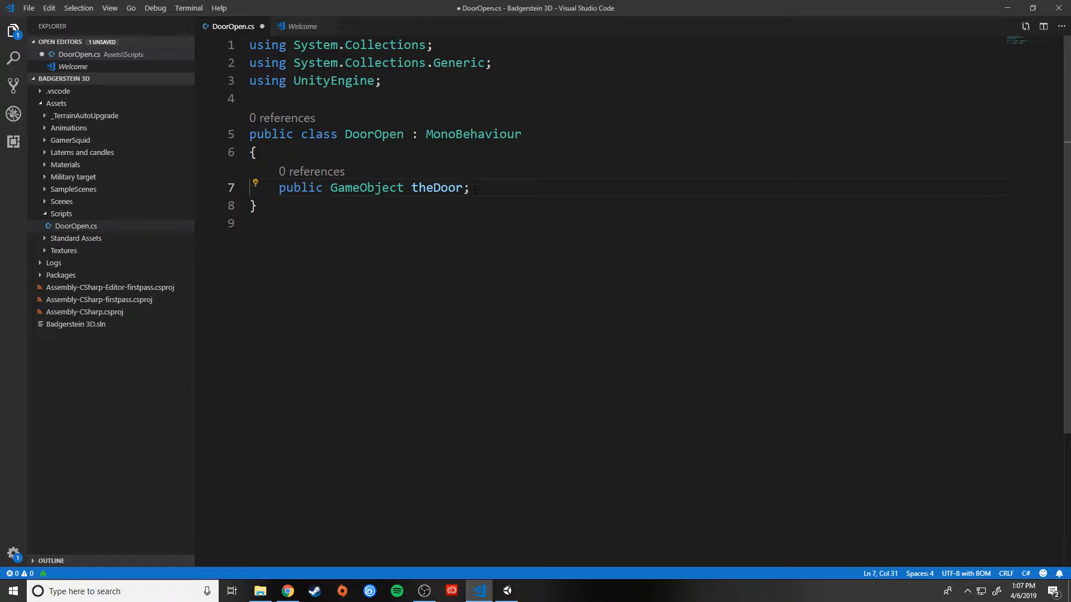
Add a void OnTriggerEnter(Collider other) method with an empty braced body below the theDoor variable
key(Return)
key(Return)
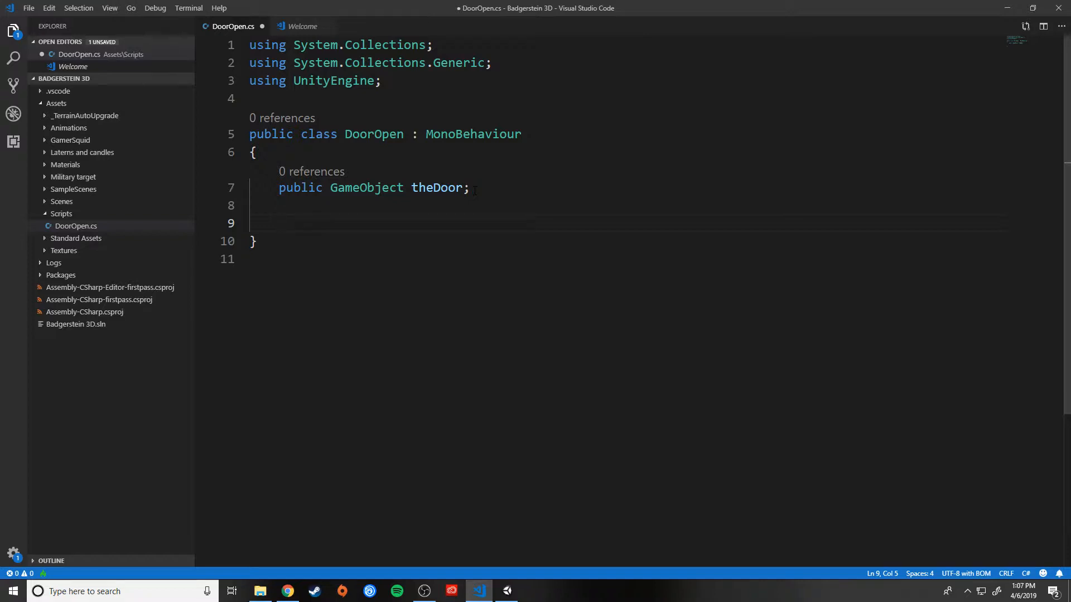
text(void )
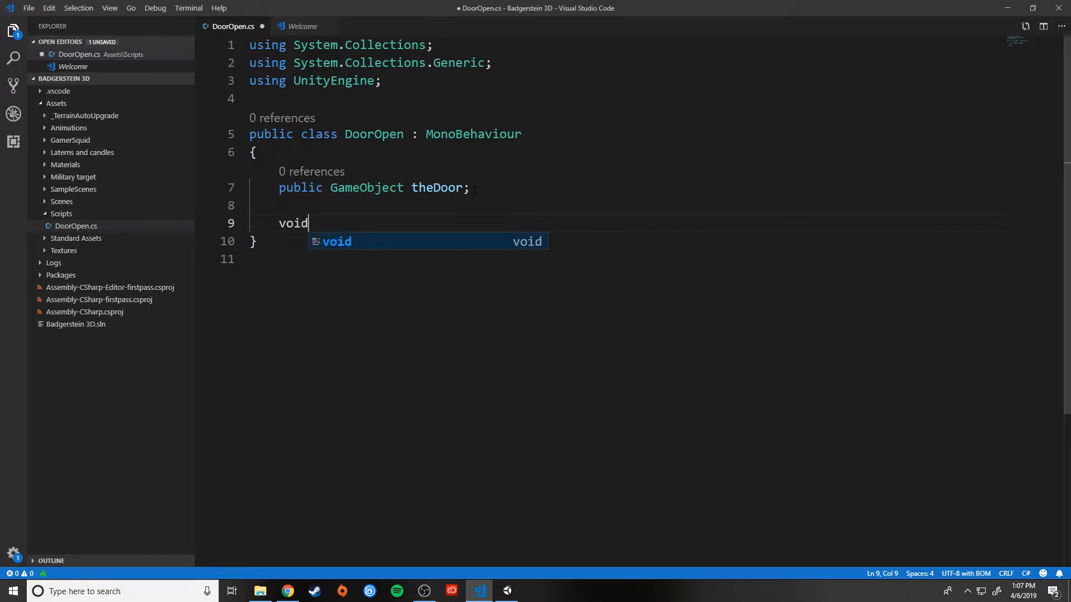
text(On)
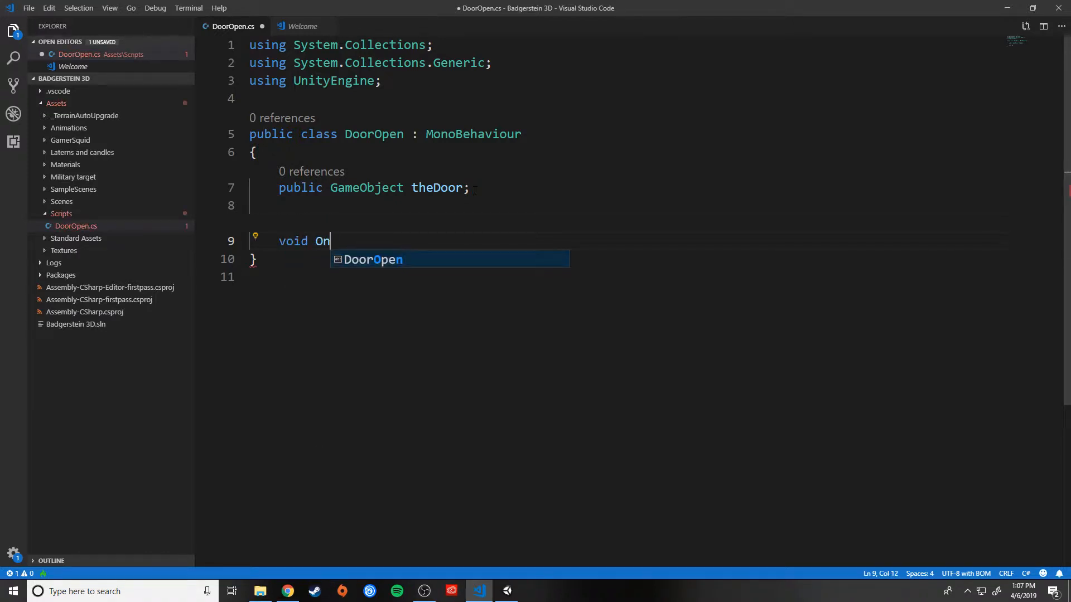
text(TriggerEnter)
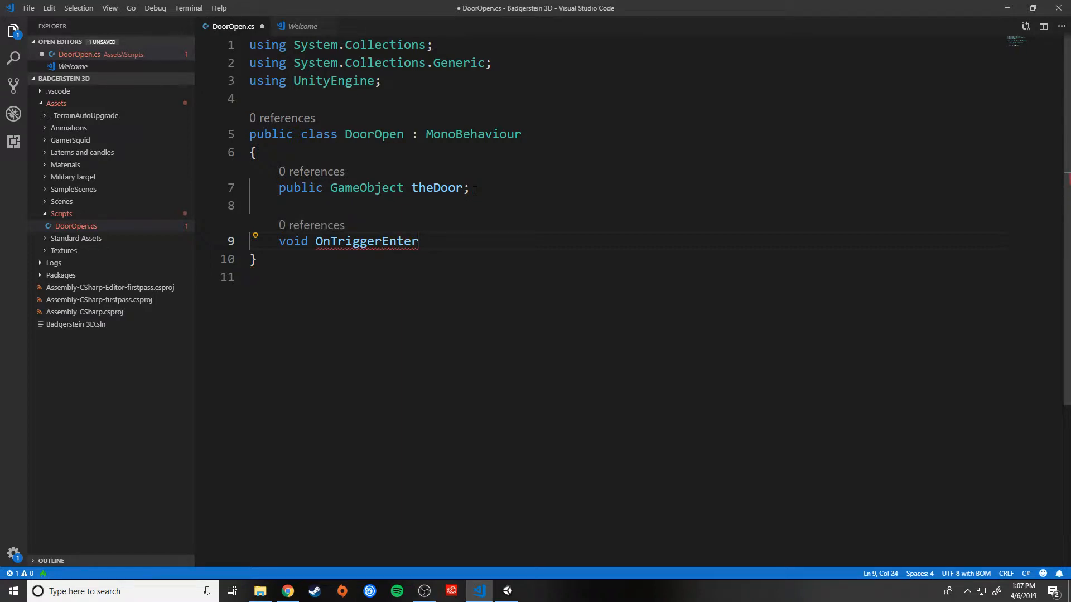
text(()
text(Coll)
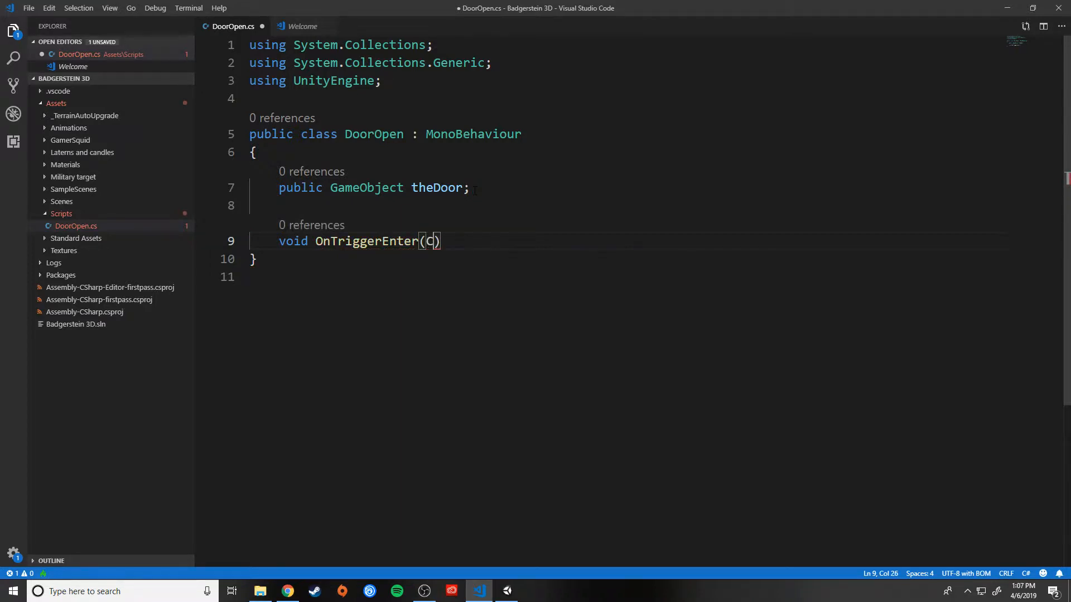
text(ider)
text( other)
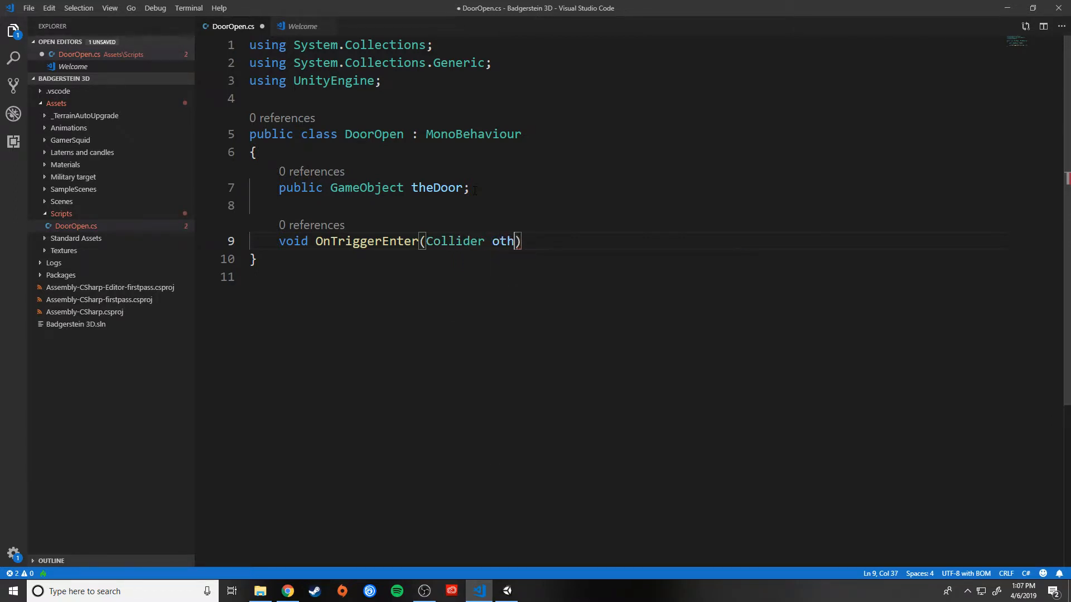
key(Right)
key(Return)
text({)
key(Return)
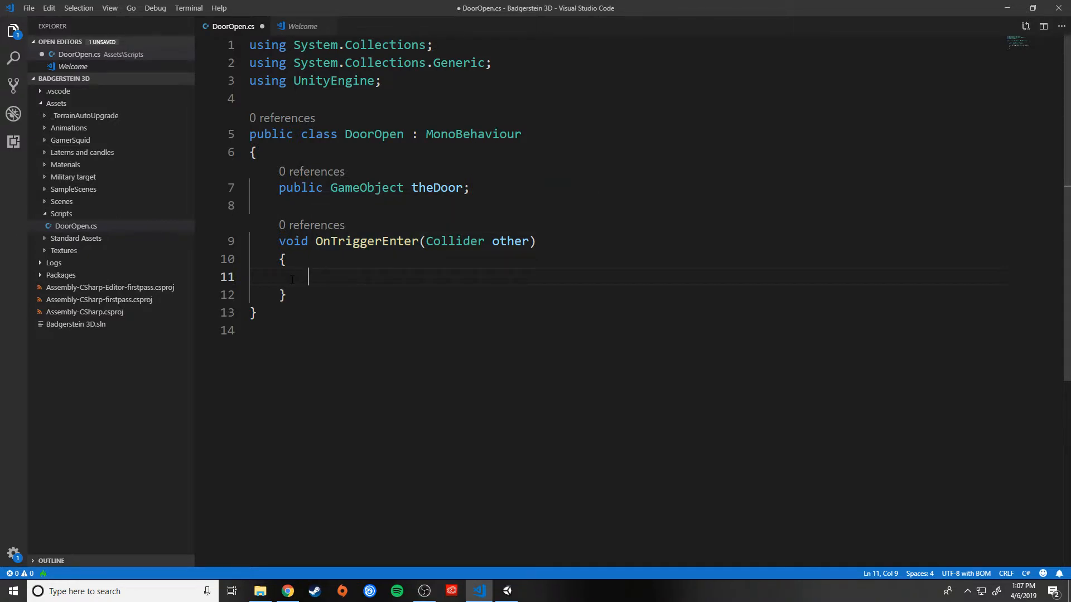
Begin the statement theDoor.GetComponent<Animator> inside the OnTriggerEnter method body
drag(287, 295, 250, 266)
click(310, 277)
text(theDoor)
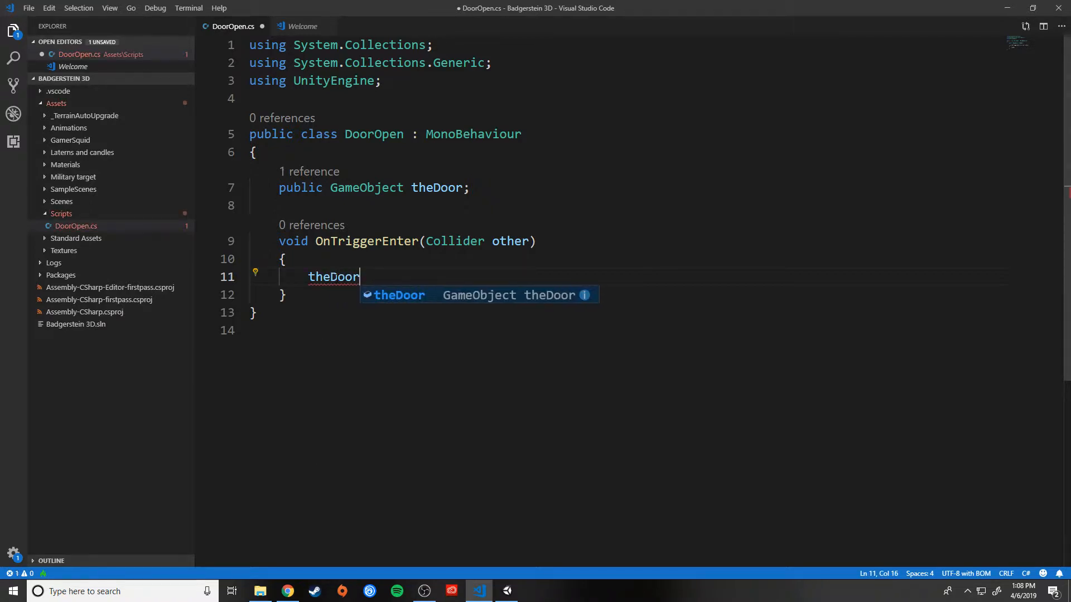
text(.Get)
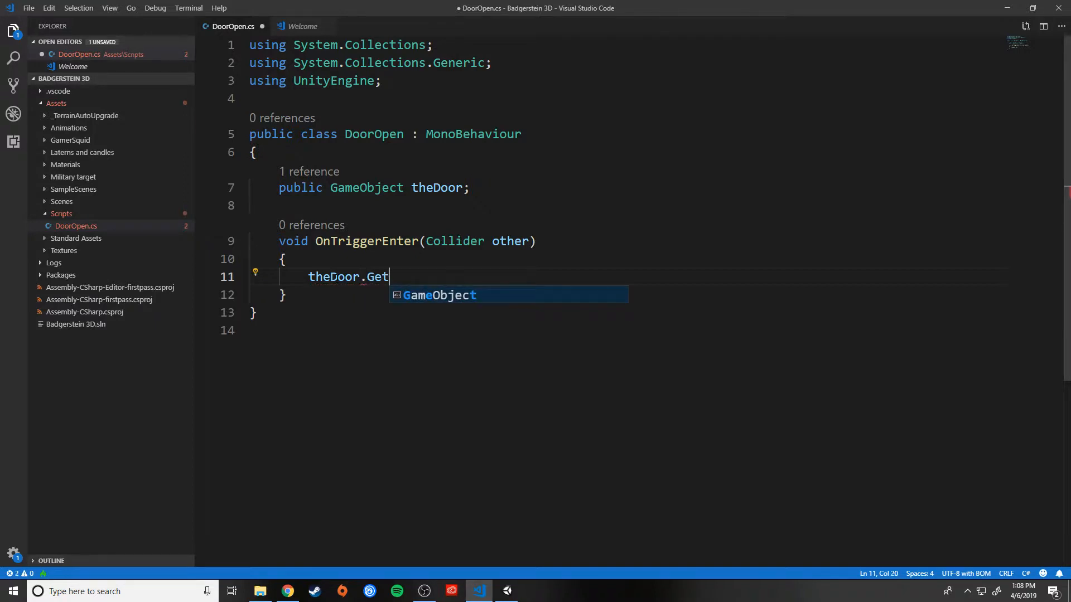
text(Component)
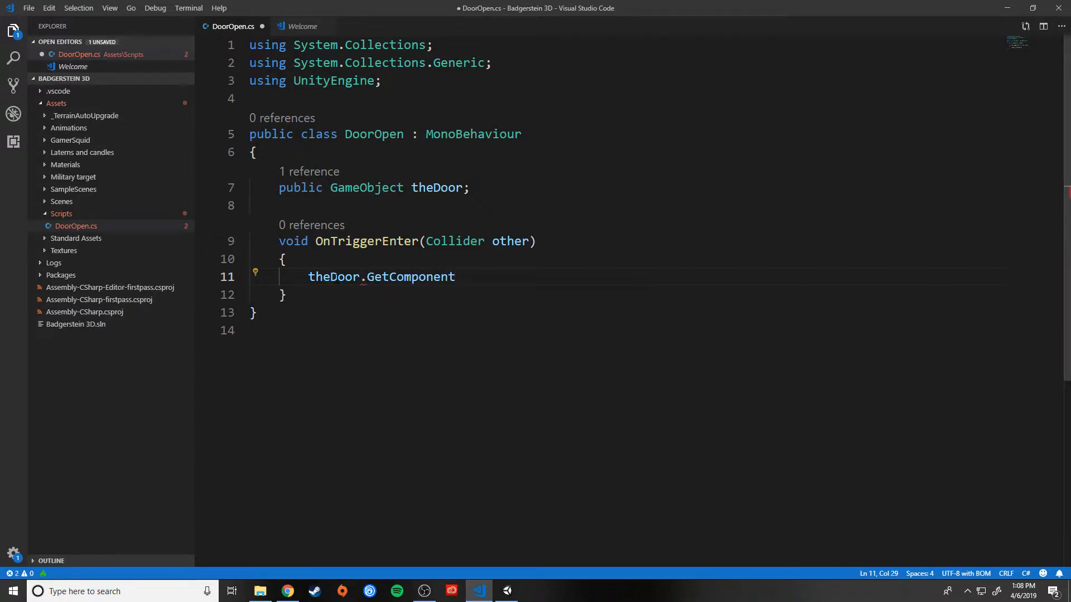
text(<A)
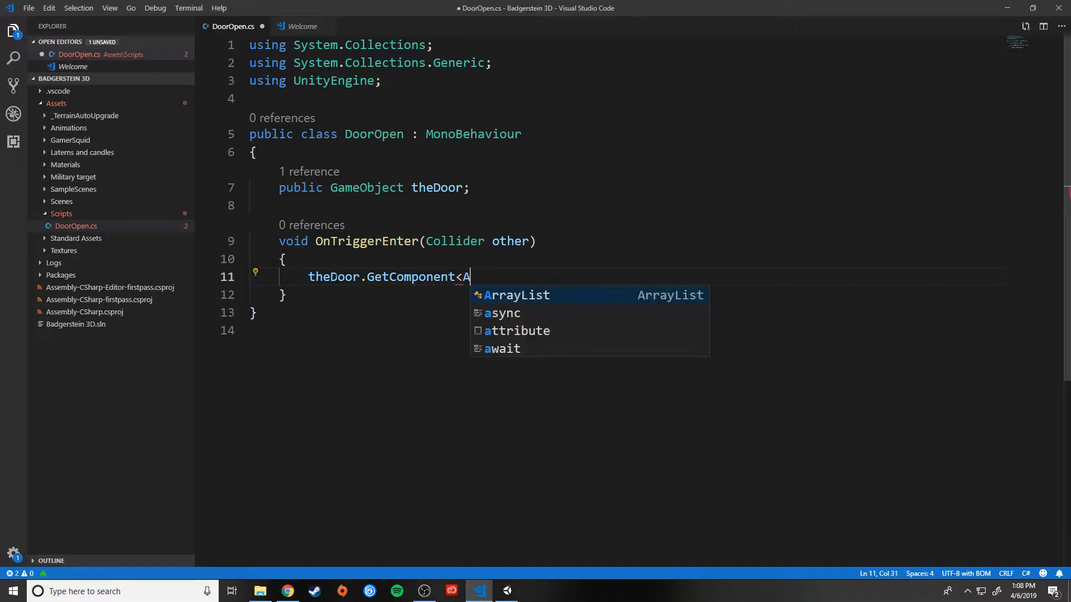
text(nim)
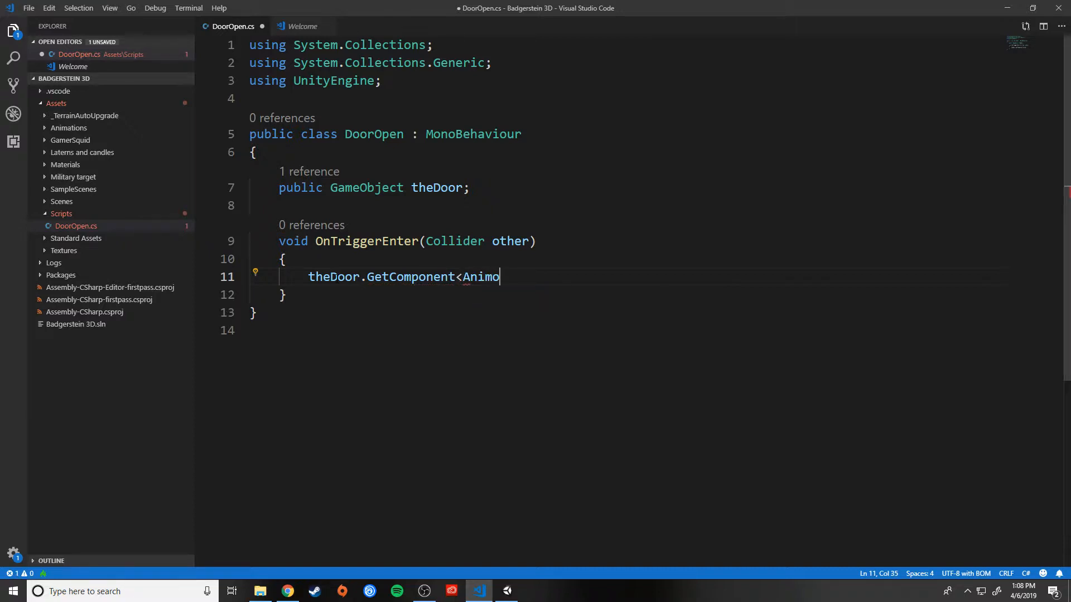
text(ator>)
Switch to Unity and check the door cube's Animator component and the clips in the Animations folder
click(507, 590)
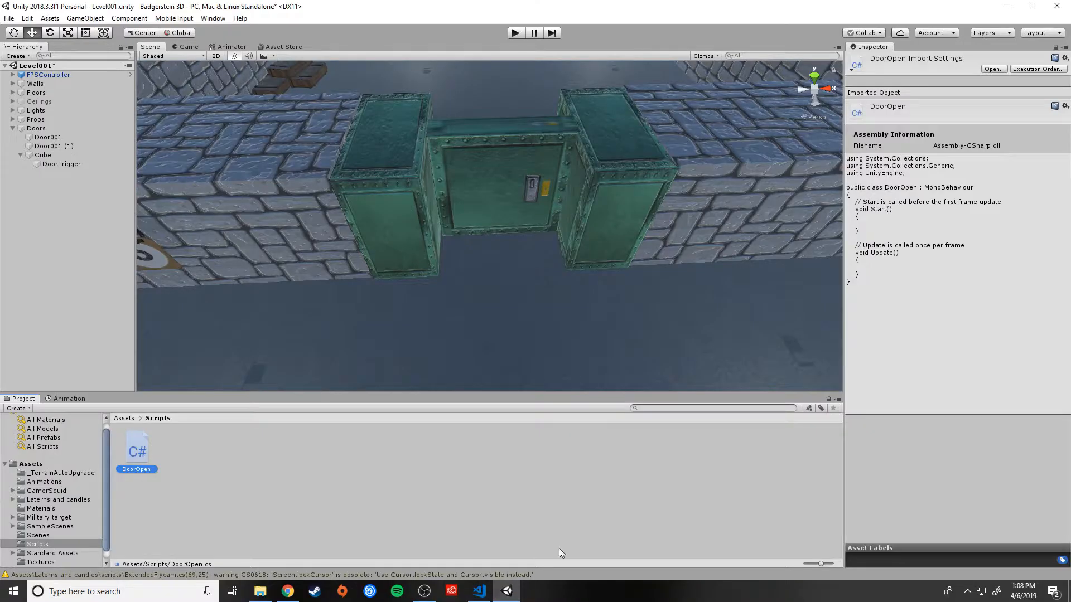
click(465, 172)
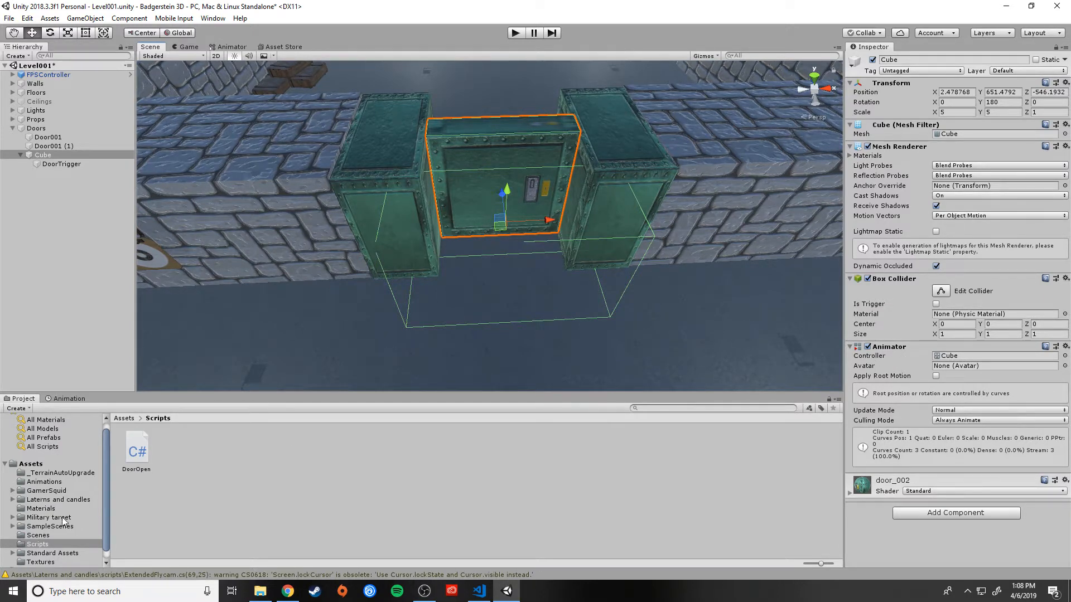
click(43, 482)
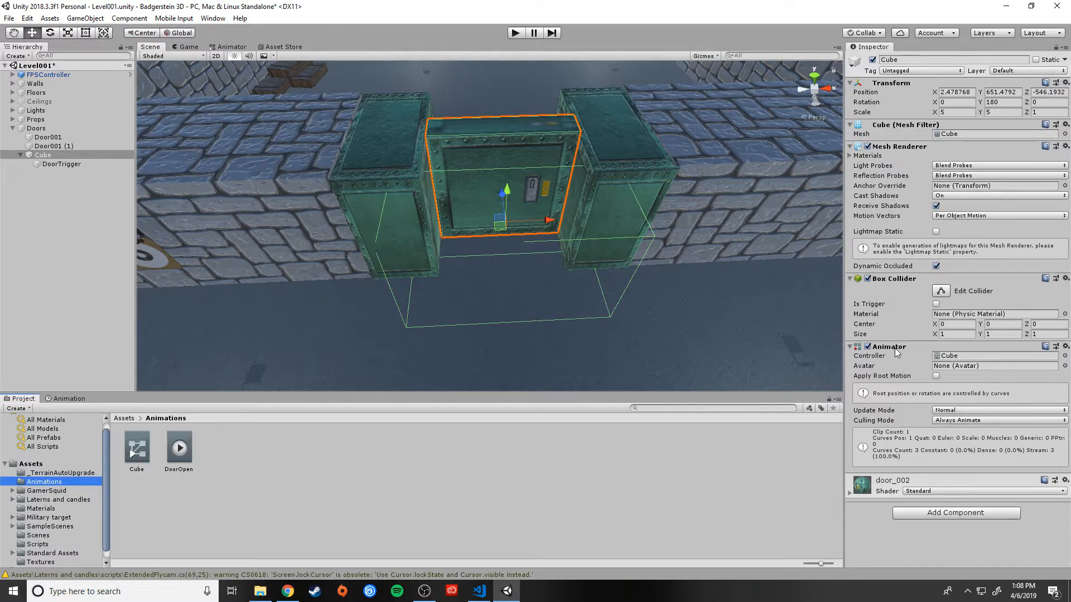
click(1006, 6)
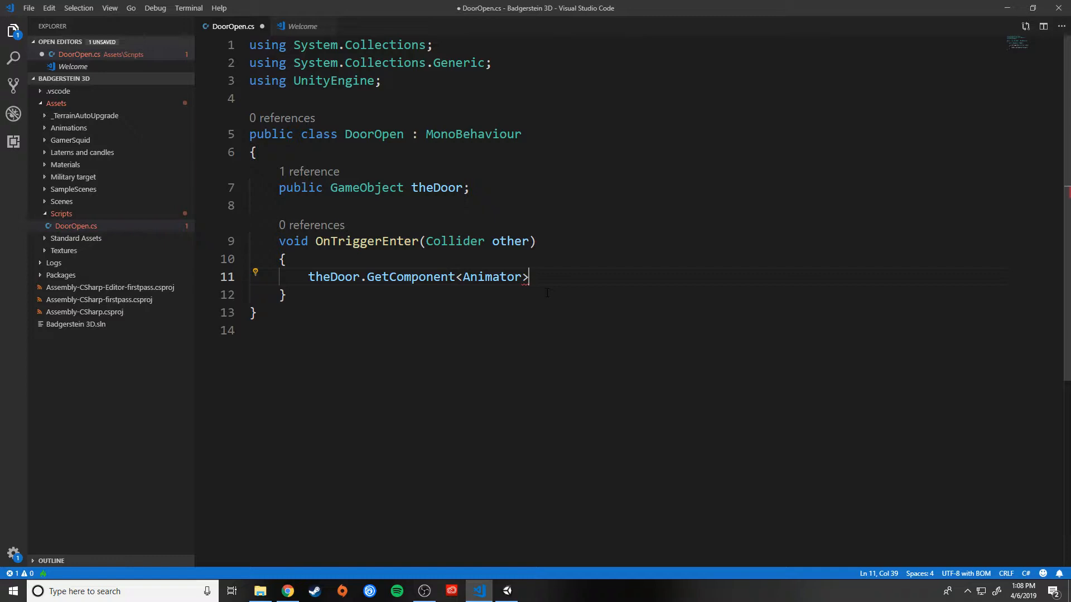
Complete the GetComponent<Animator> statement with .Play("DoorOpen"); and save the script
text(.Play()
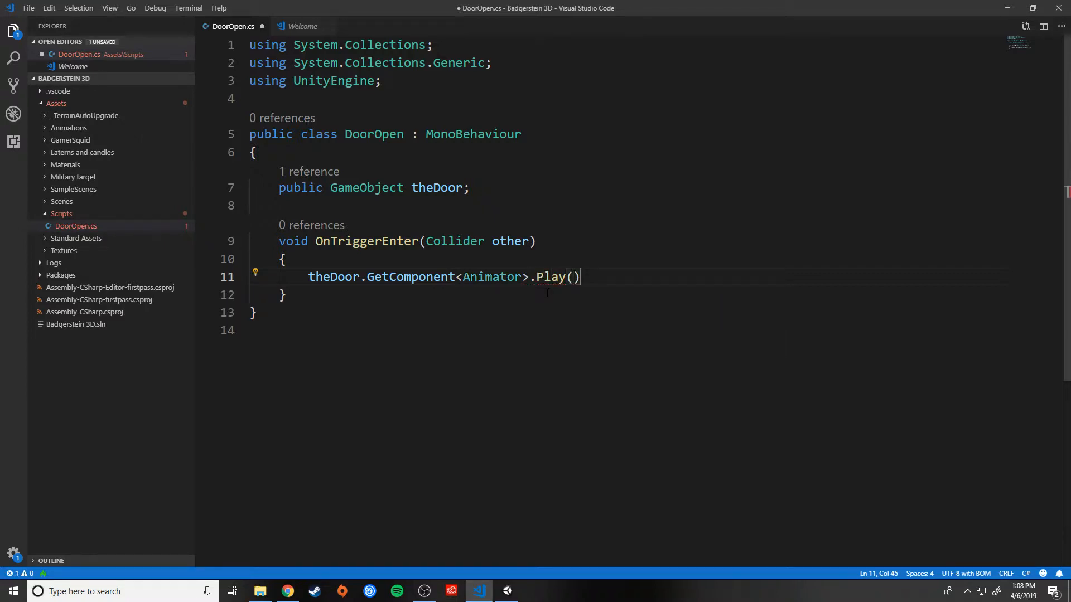
text("DoorOpen"))
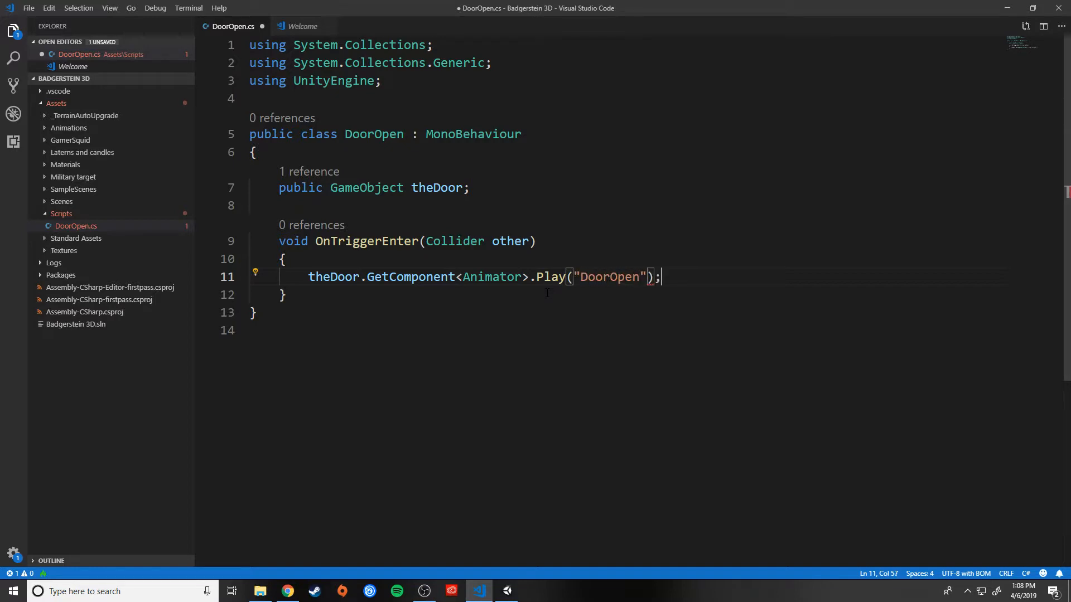
text(;)
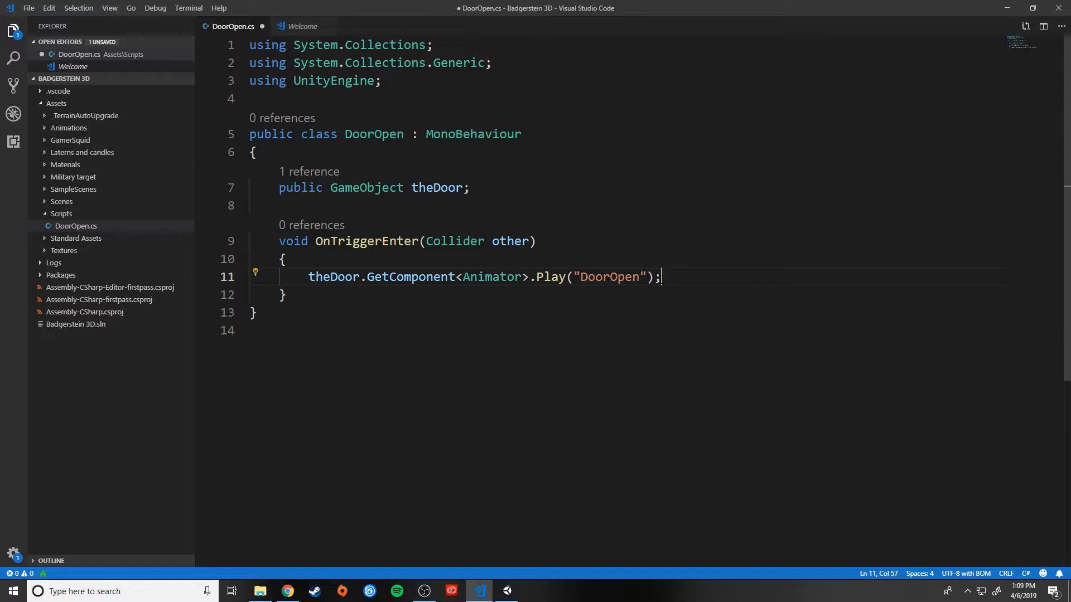
click(28, 9)
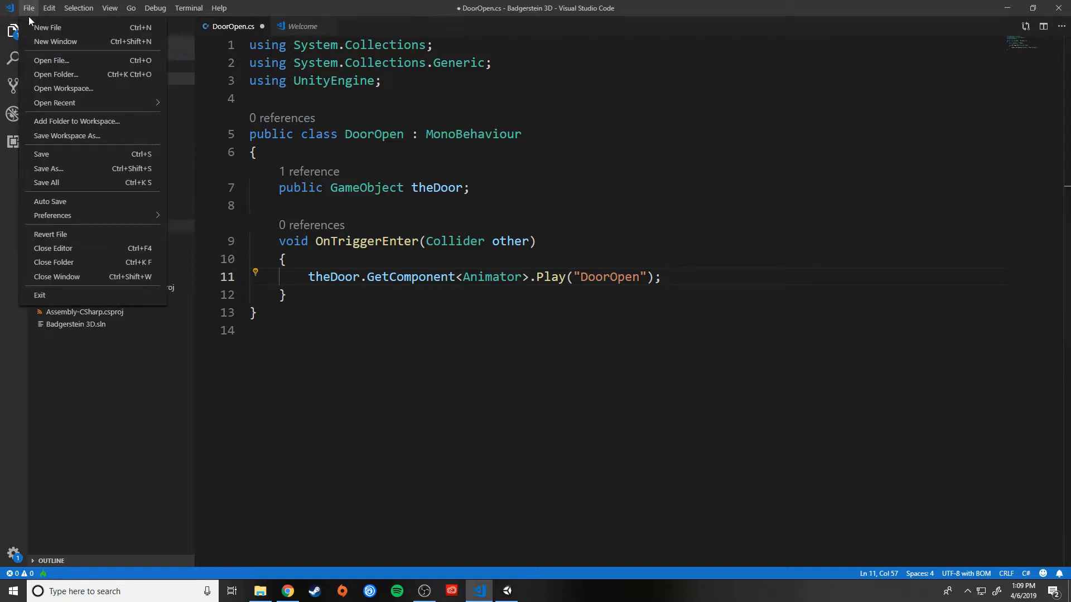
click(45, 154)
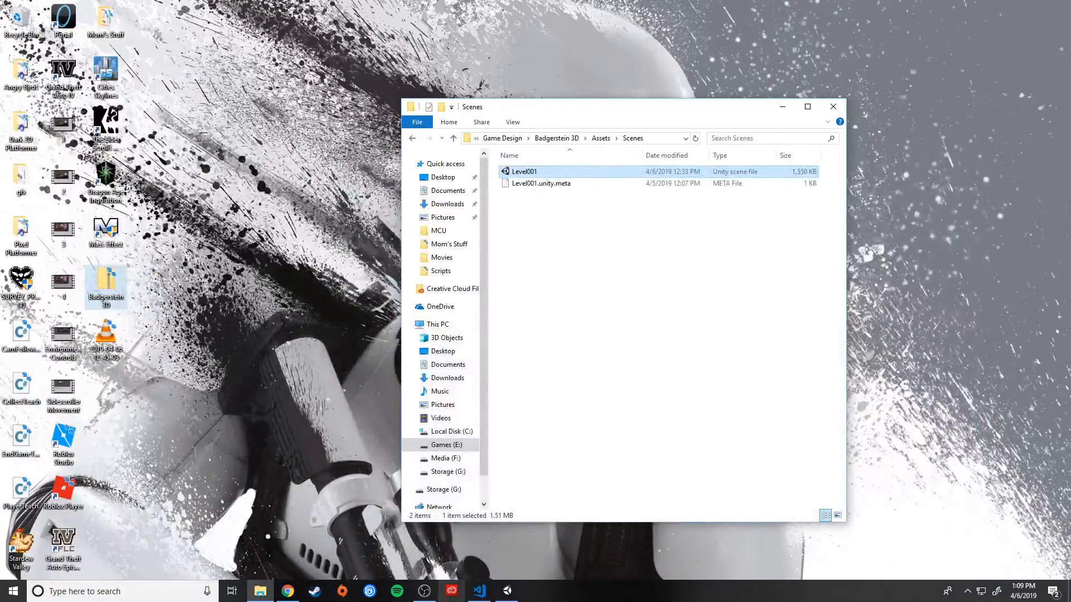
Switch to Unity and inspect DoorTrigger's Door Open component and the DoorOpen script in the Scripts folder
click(508, 592)
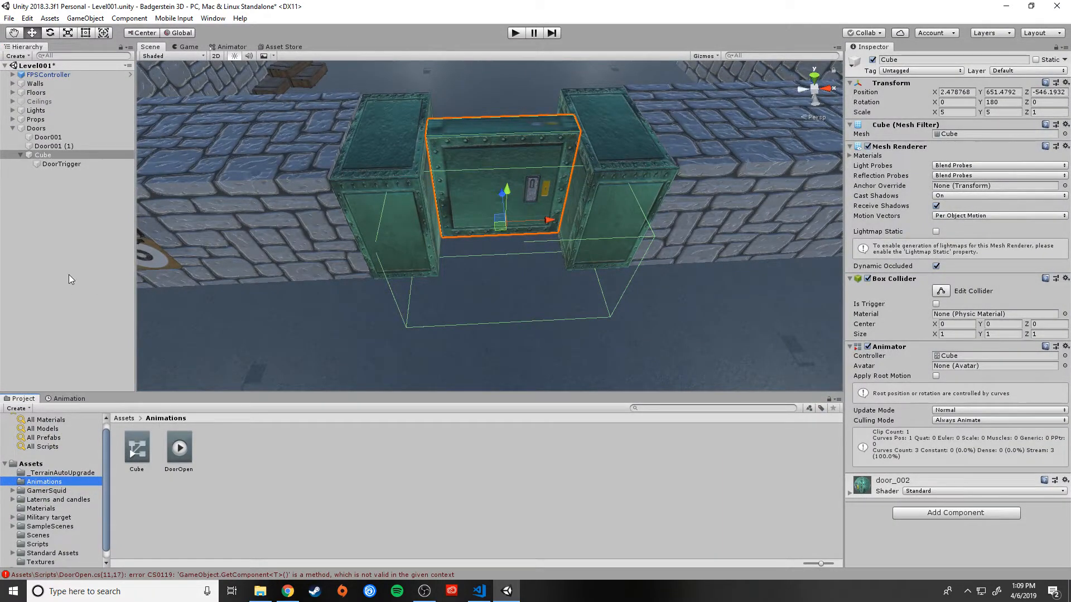
click(48, 163)
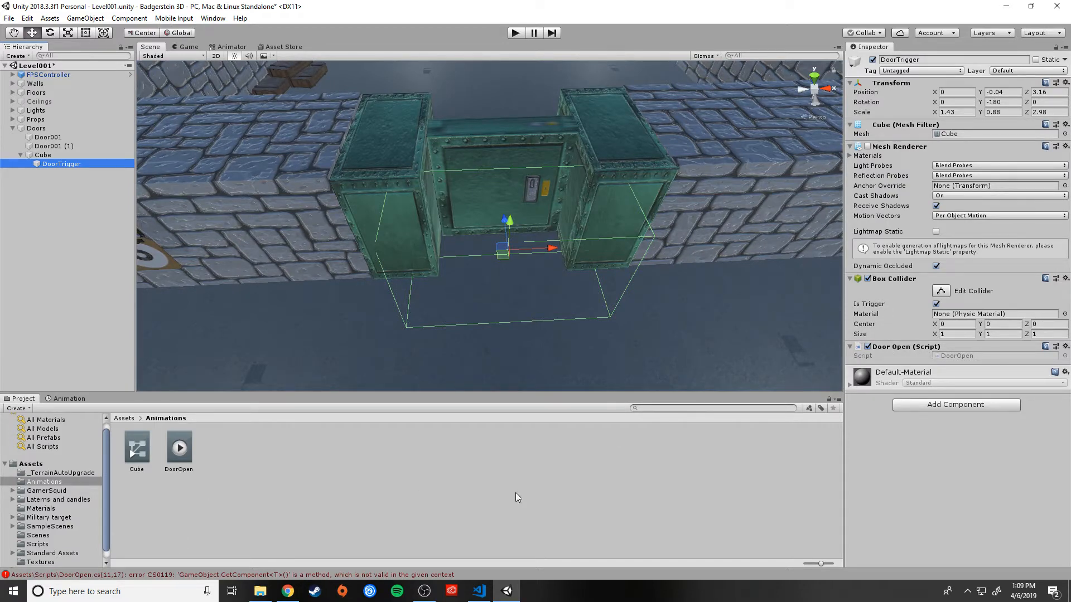
scroll(72, 515, down, 1)
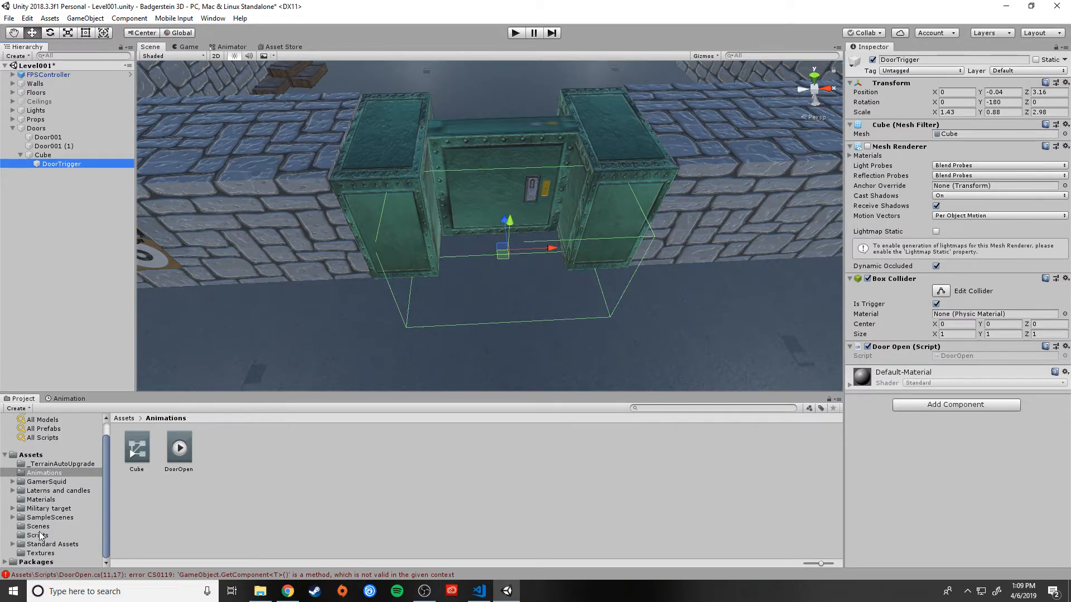
click(38, 536)
click(136, 450)
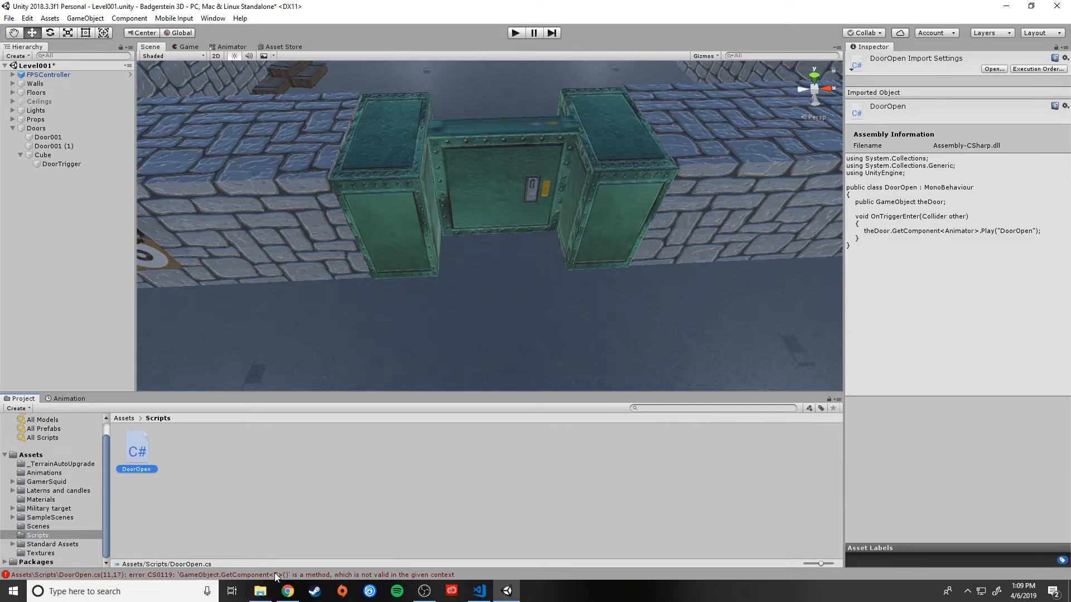
Switch to Visual Studio Code, insert parentheses () between GetComponent<Animator> and .Play, and save the script
click(482, 591)
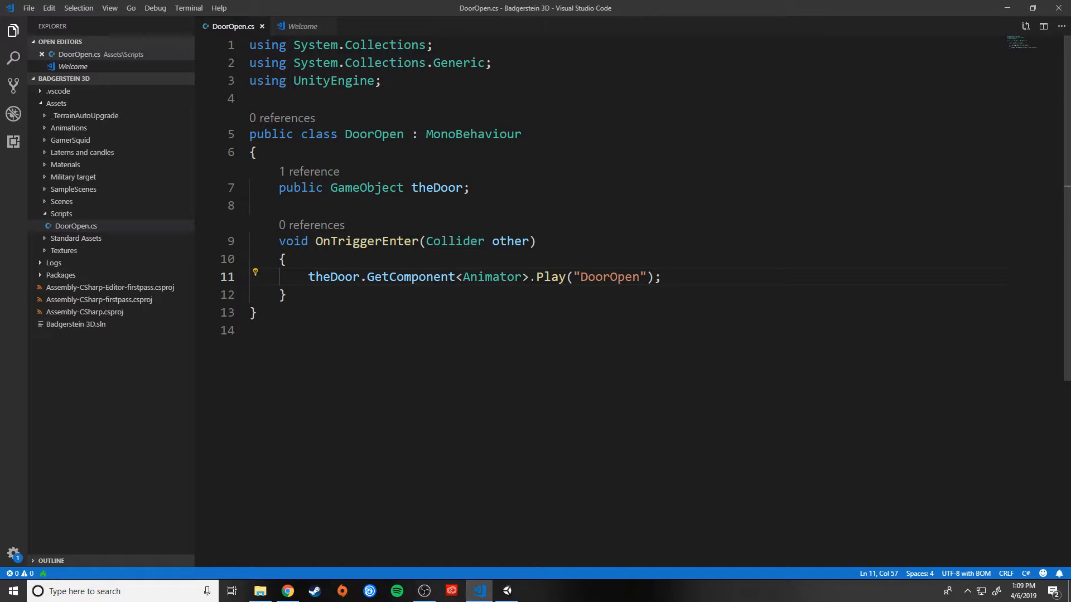
click(529, 277)
text(())
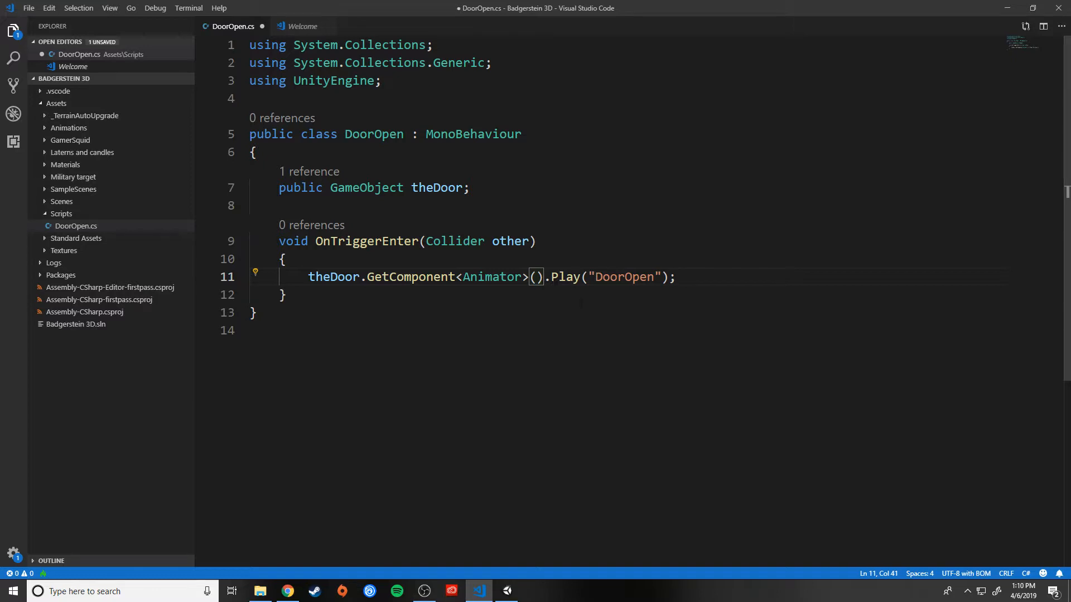
click(28, 7)
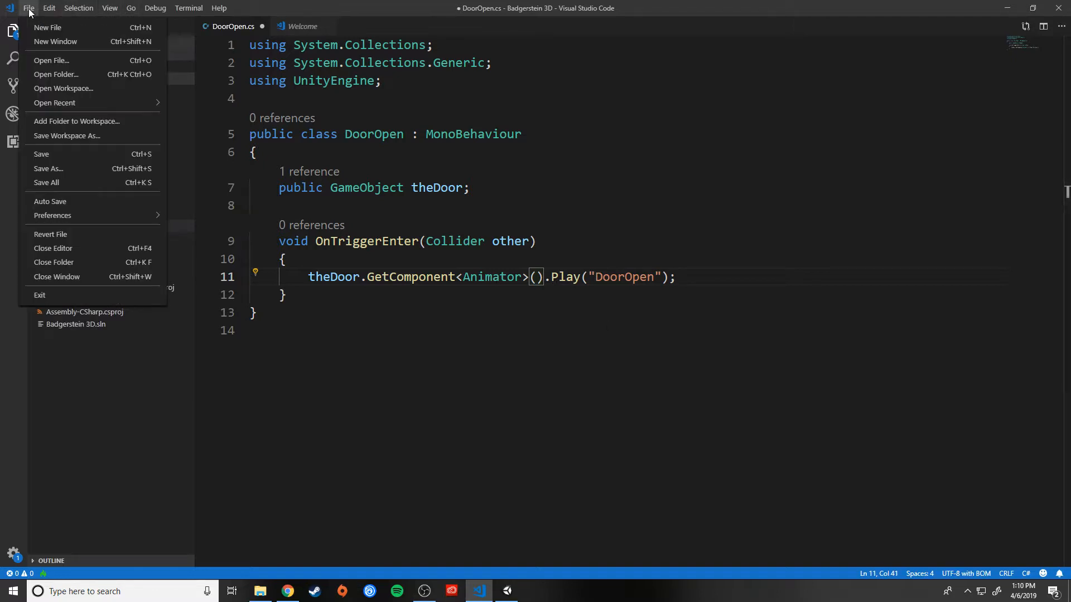
click(48, 151)
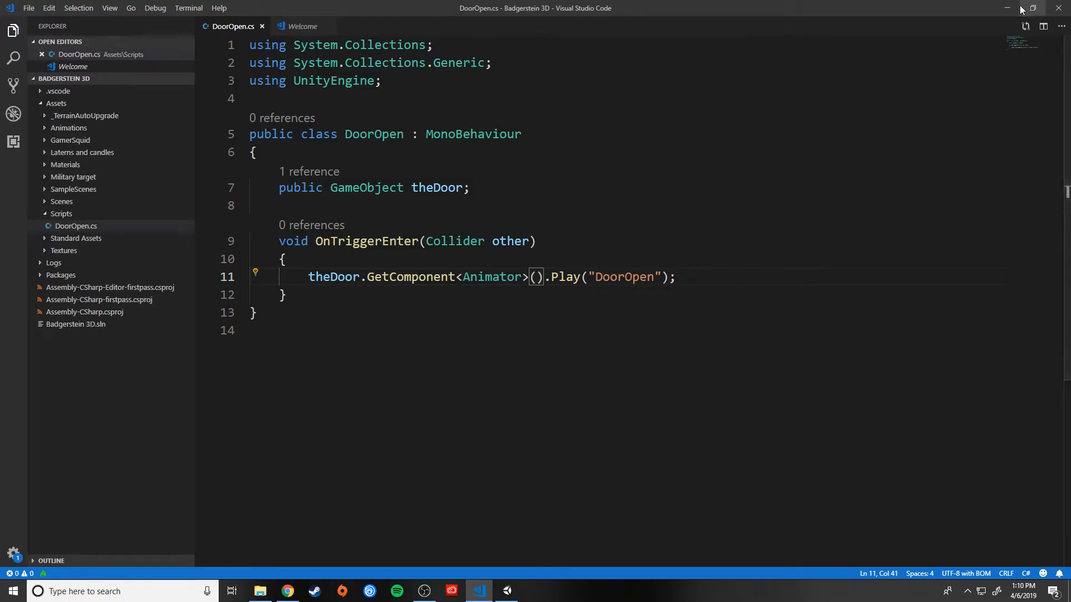
Return to Unity, clear the Console messages and close the Console
click(1007, 8)
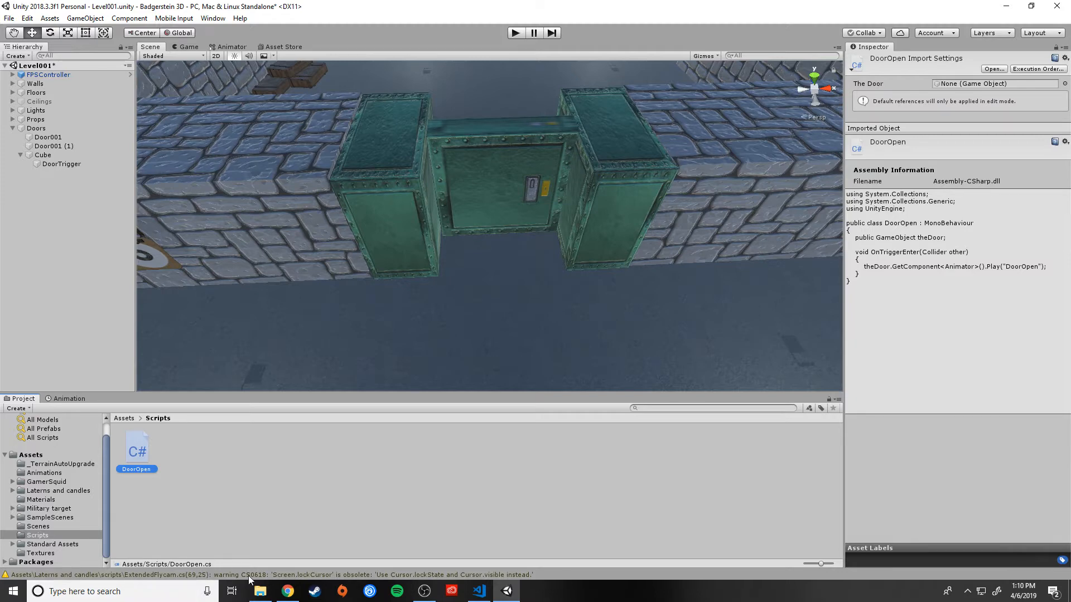
click(266, 575)
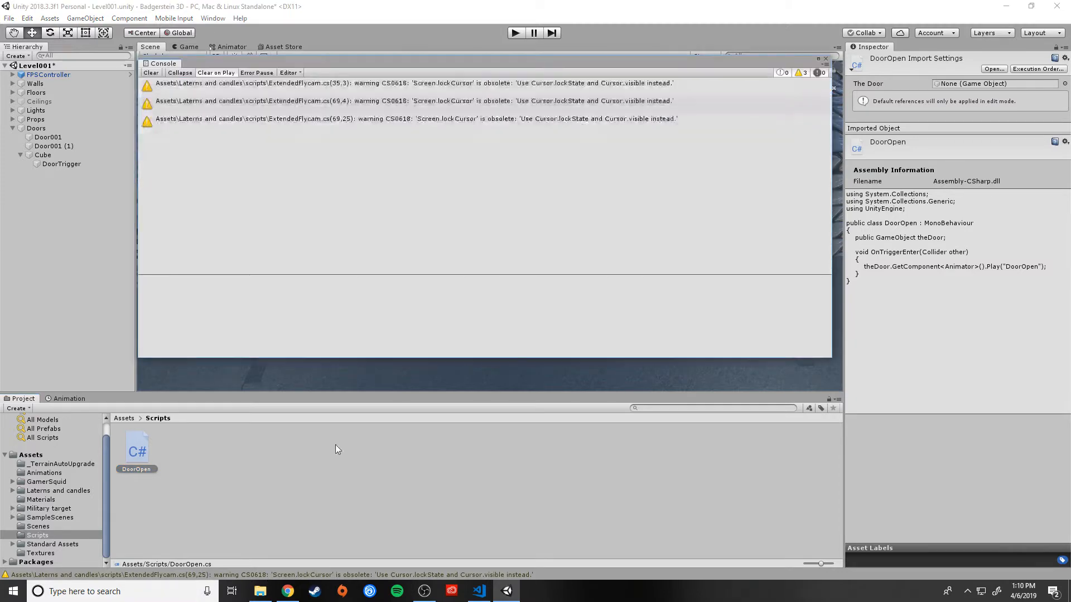
click(151, 73)
click(825, 58)
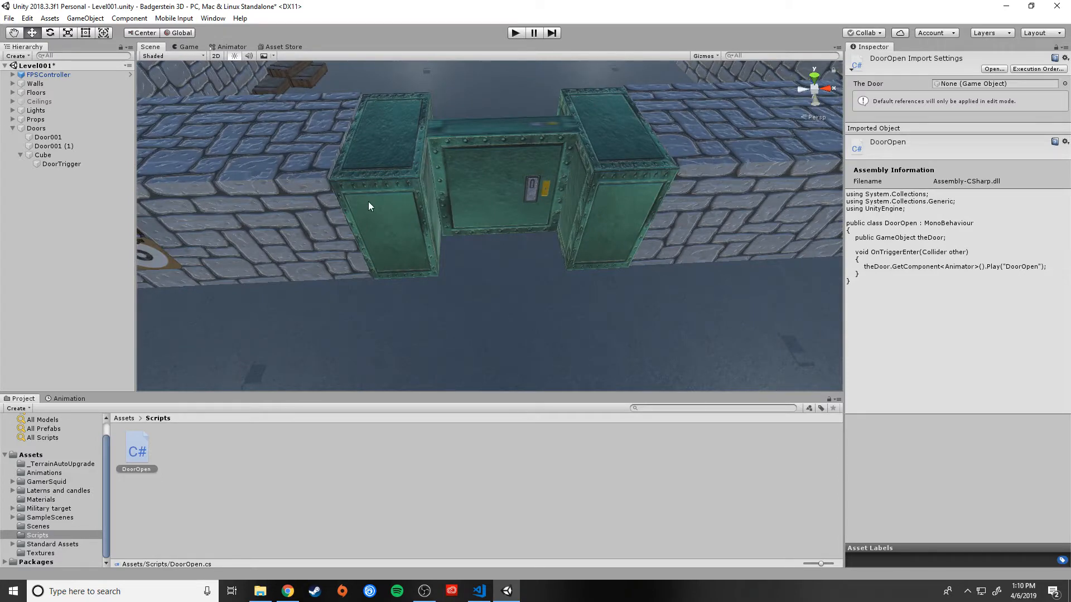
Assign the Cube door object to The Door reference of DoorTrigger's Door Open script
click(41, 165)
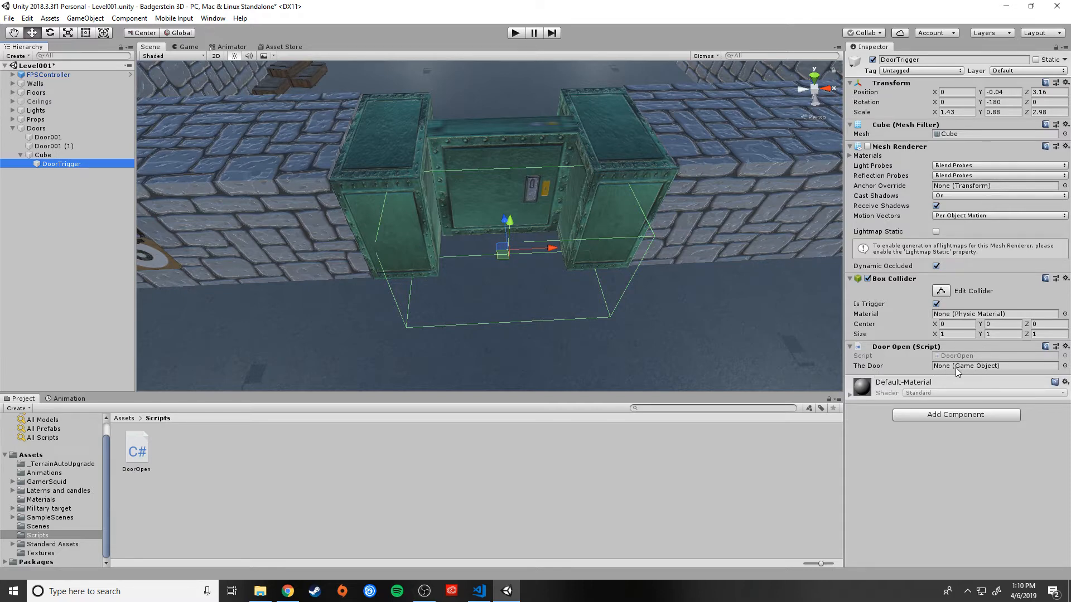
click(43, 156)
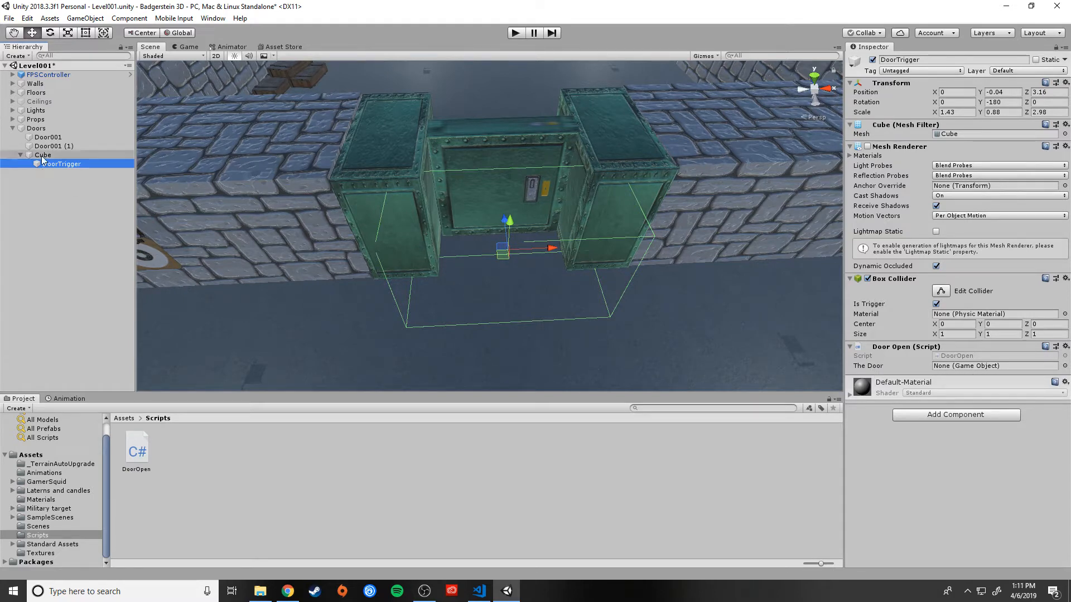
drag(43, 159, 959, 368)
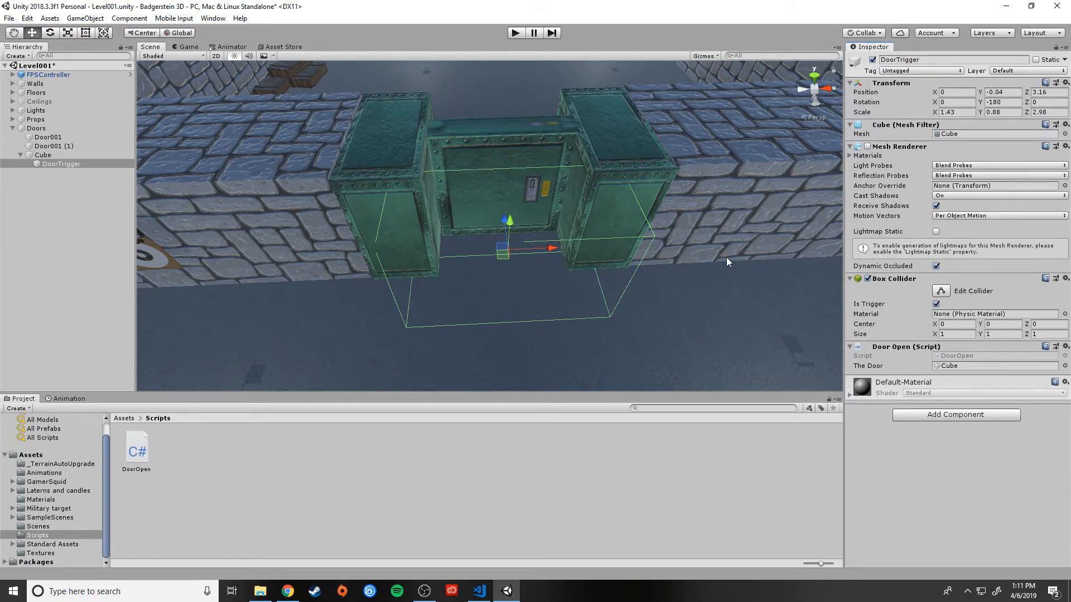
Playtest the level by walking into the door's trigger area and through the doorway, and end the playtest
click(516, 33)
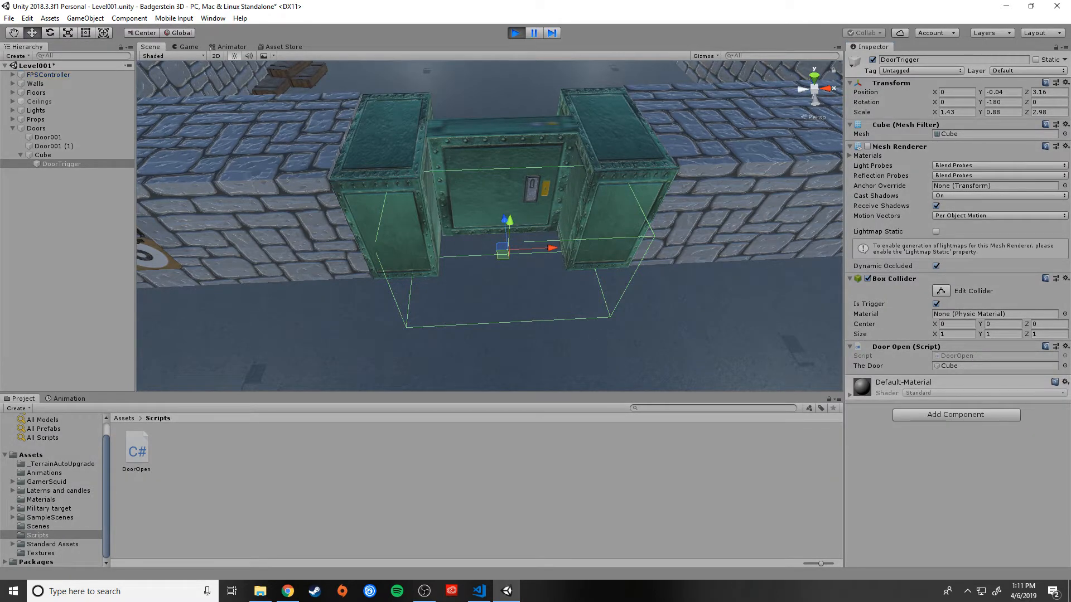
key(w)
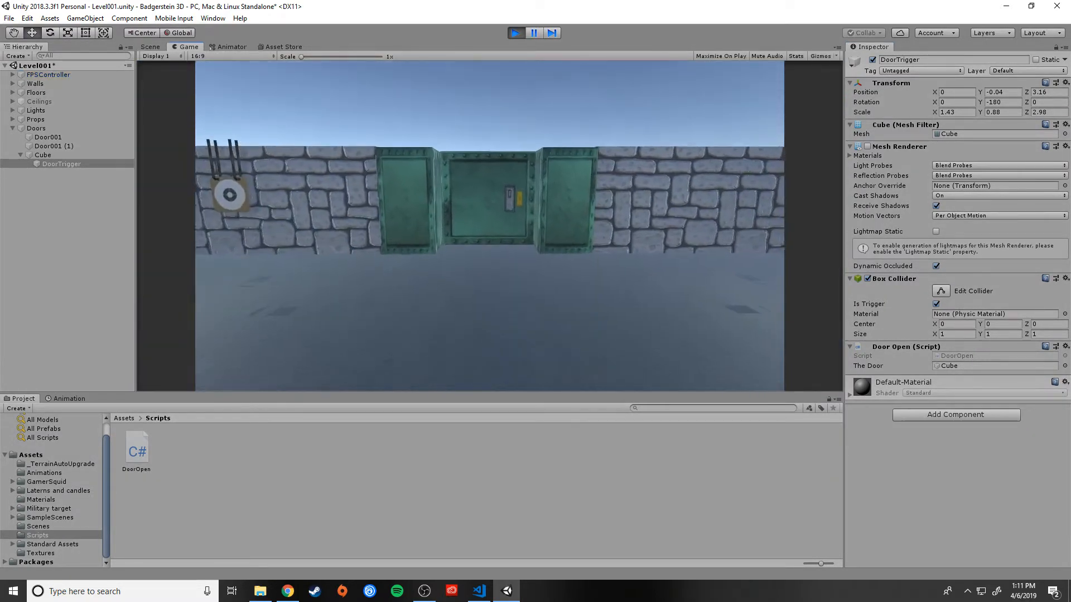
key(w)
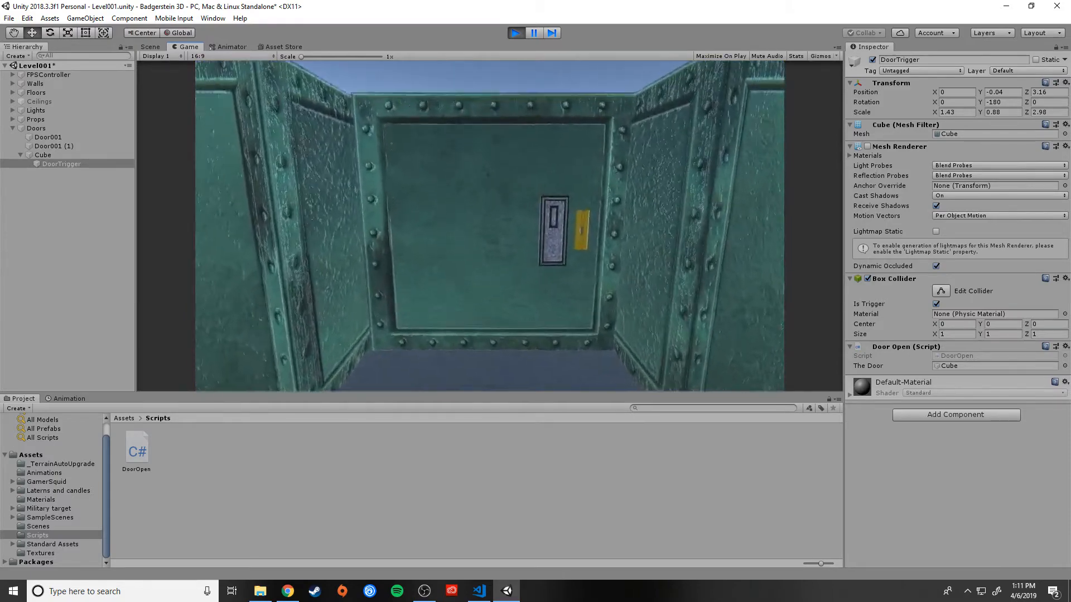
key(w)
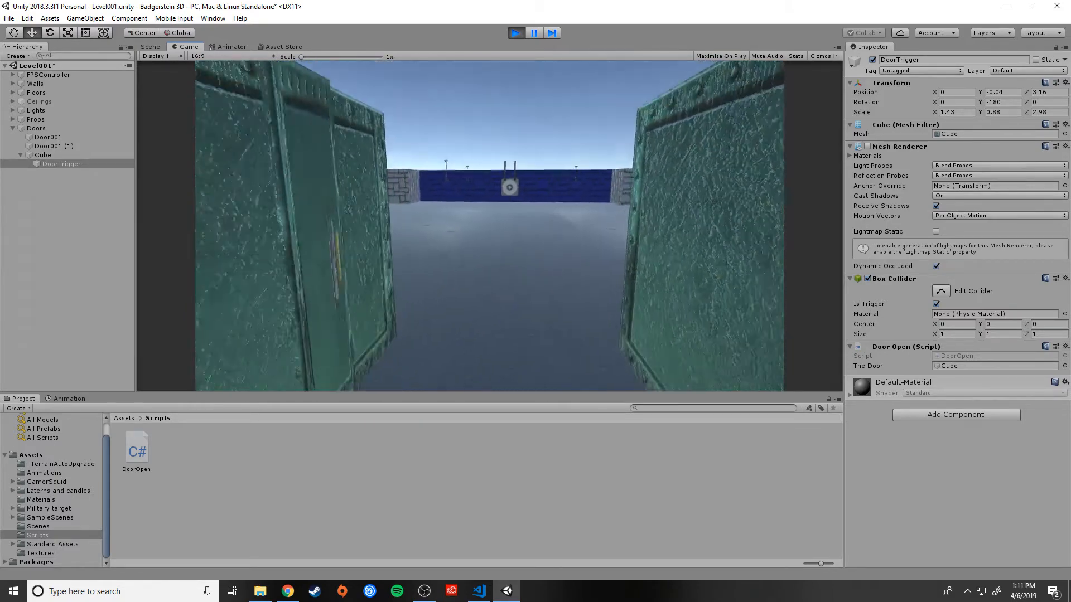
key(s)
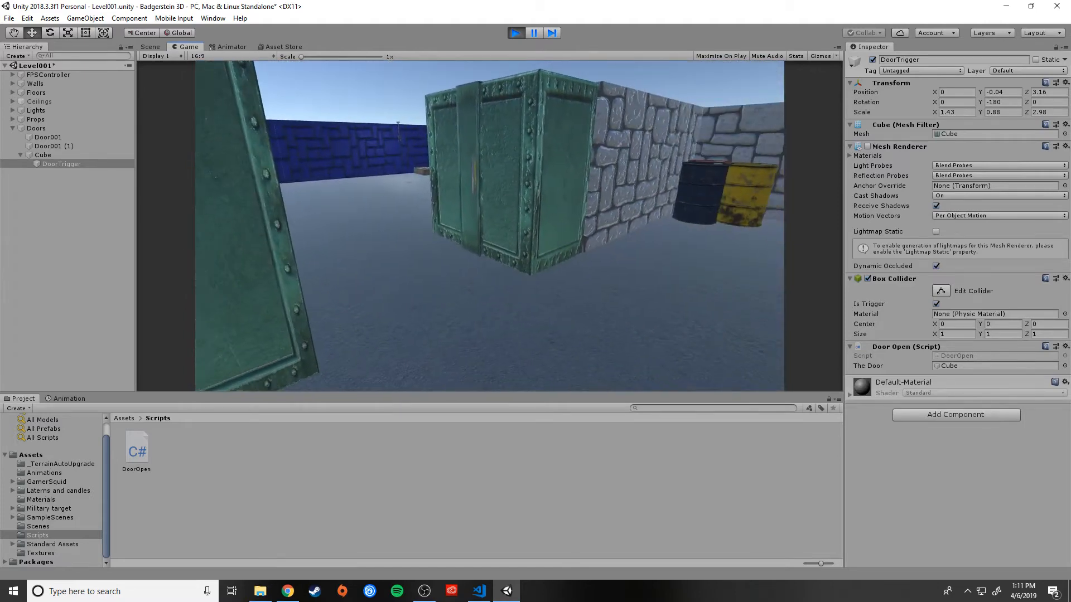
key(w)
key(w)
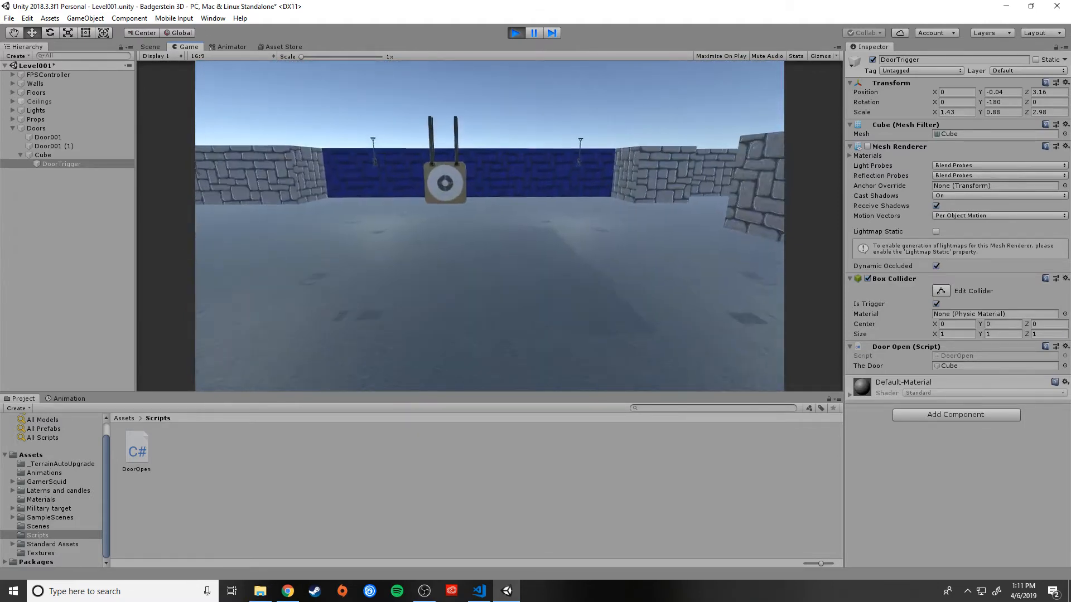
key(w)
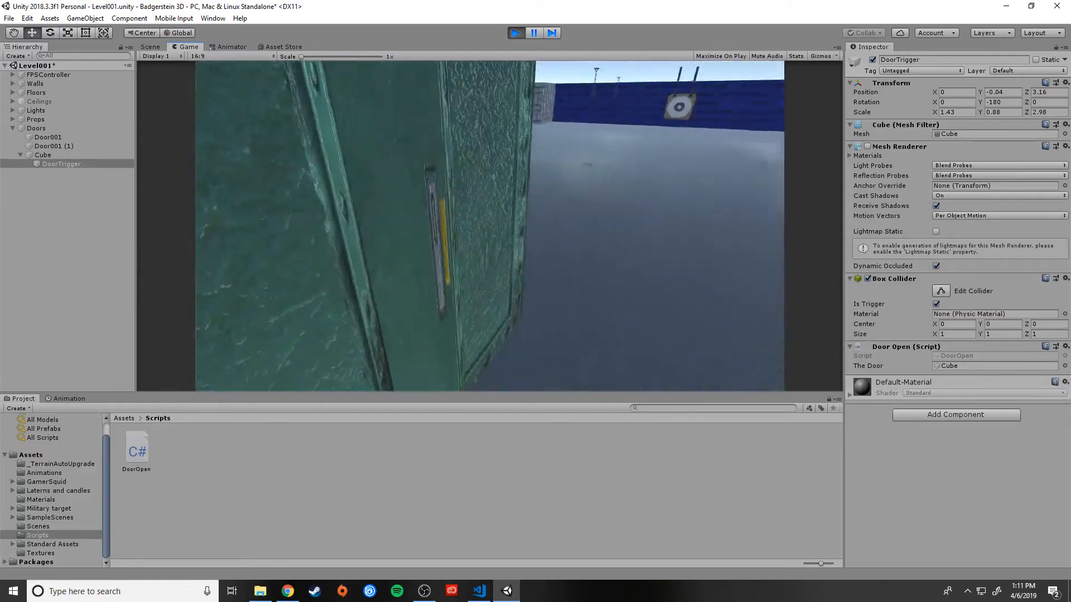
key(s)
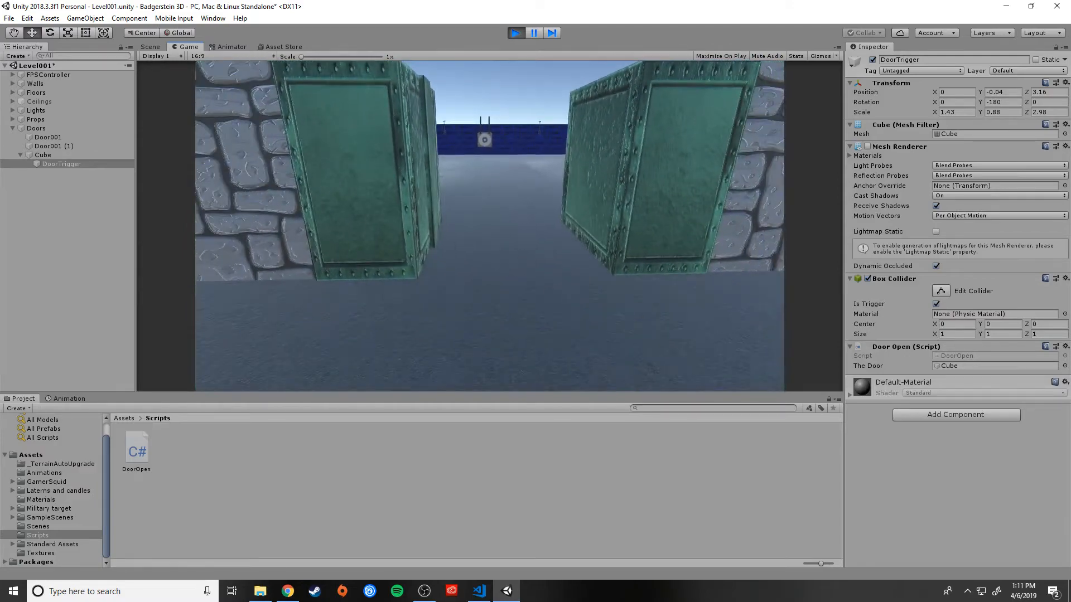
key(Escape)
click(514, 32)
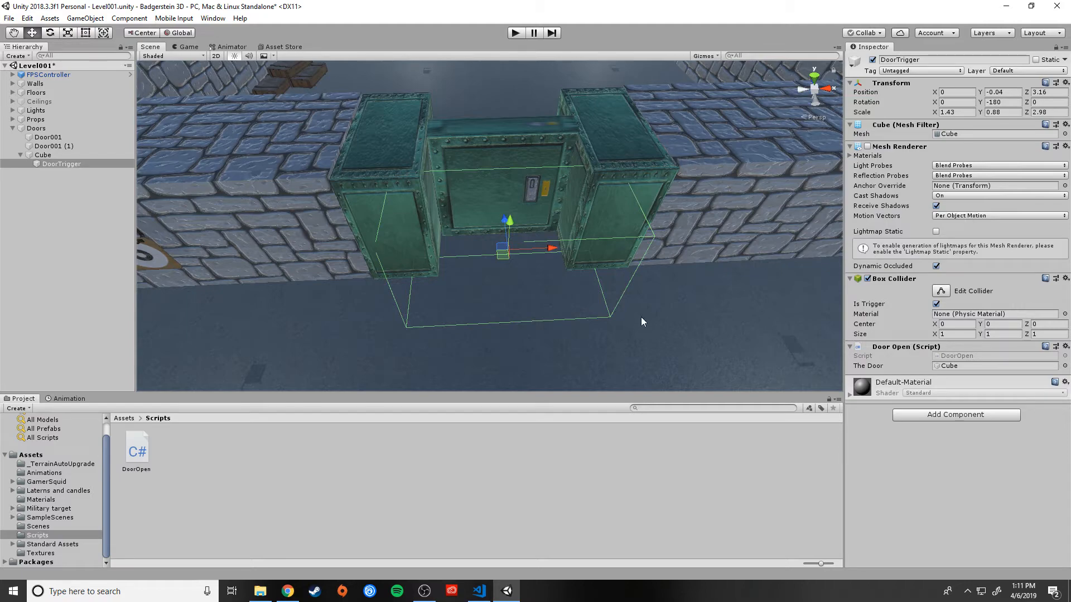
Examine the door assembly within the level from above, checking both frame blocks and the sliding door as separate objects
alt+drag(651, 325, 678, 315)
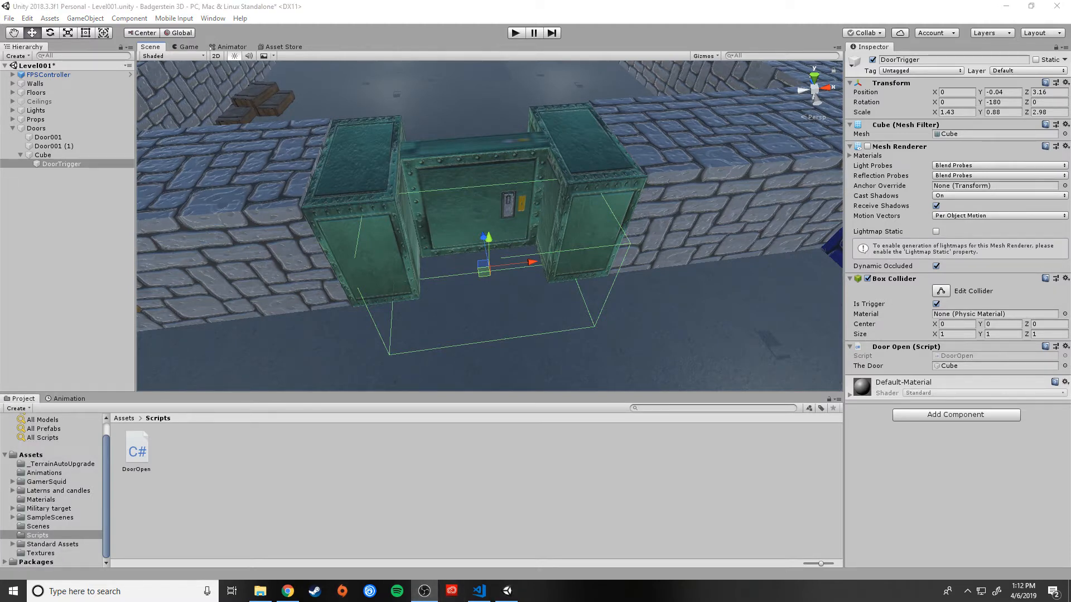
scroll(479, 262, down, 10)
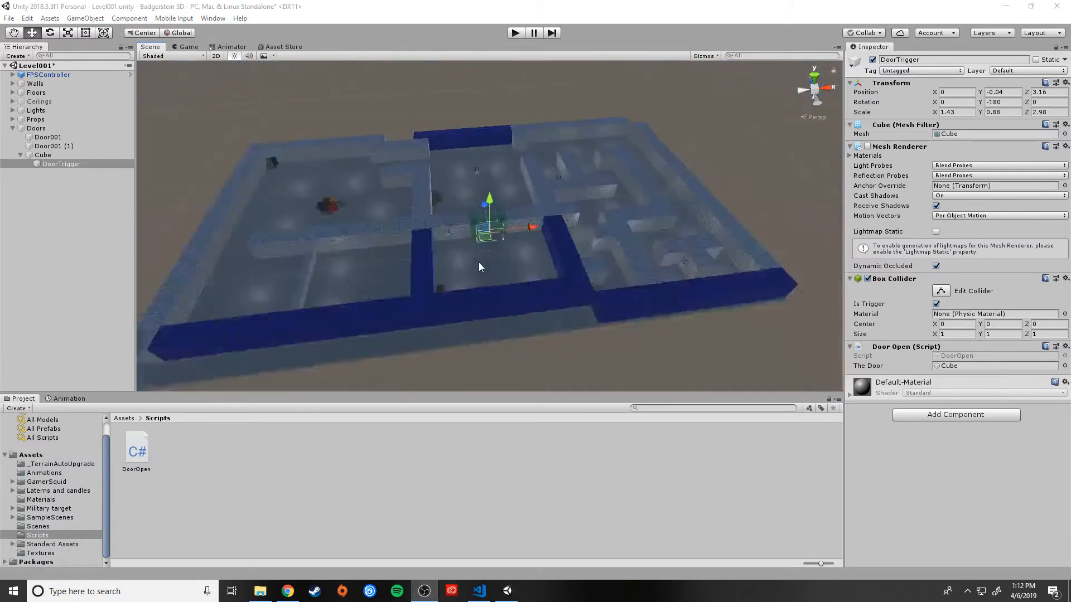
scroll(478, 262, up, 8)
mouse_move(511, 269)
alt+mouse_down()
mouse_move(458, 269)
mouse_move(498, 280)
alt+mouse_up()
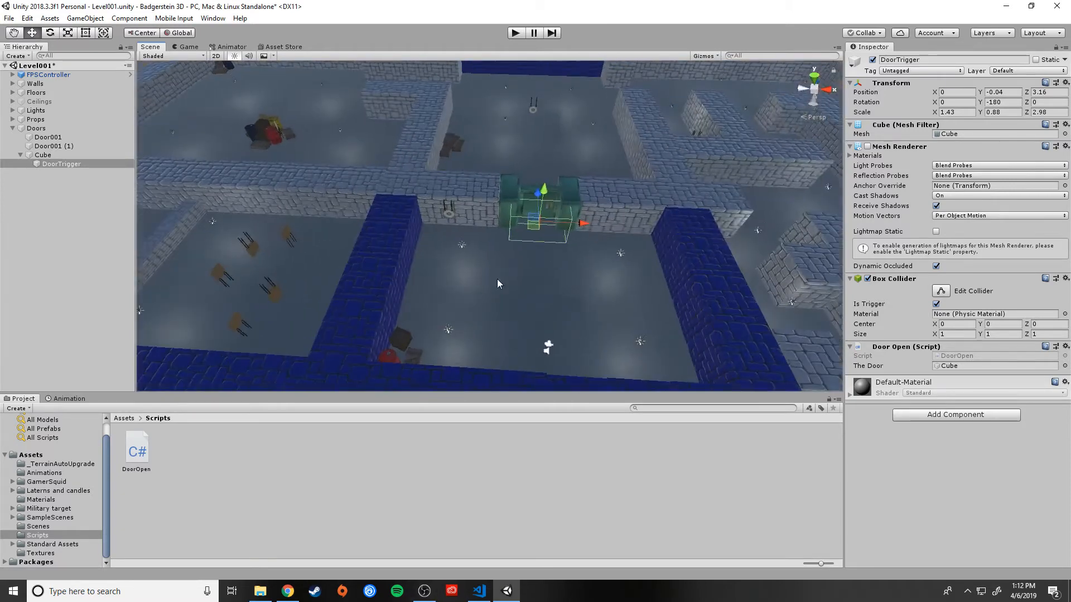
click(517, 191)
click(548, 193)
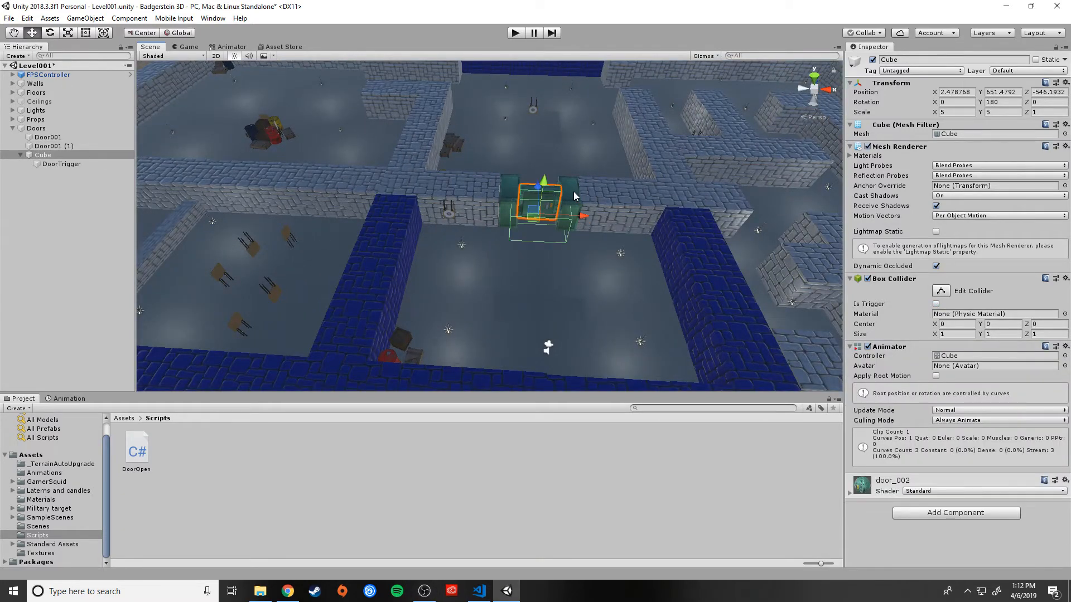
click(573, 192)
click(513, 195)
click(535, 194)
click(571, 196)
click(519, 193)
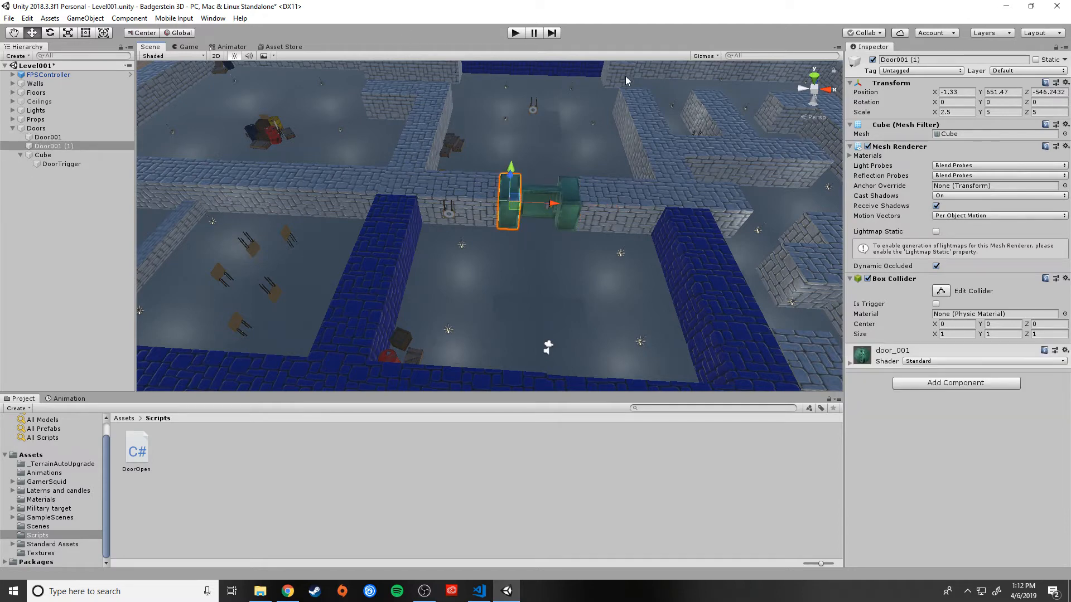
Duplicate Door001, Door001 (1) and the Cube door with its trigger, and move the copies to the far end of the adjoining room
click(37, 129)
click(48, 137)
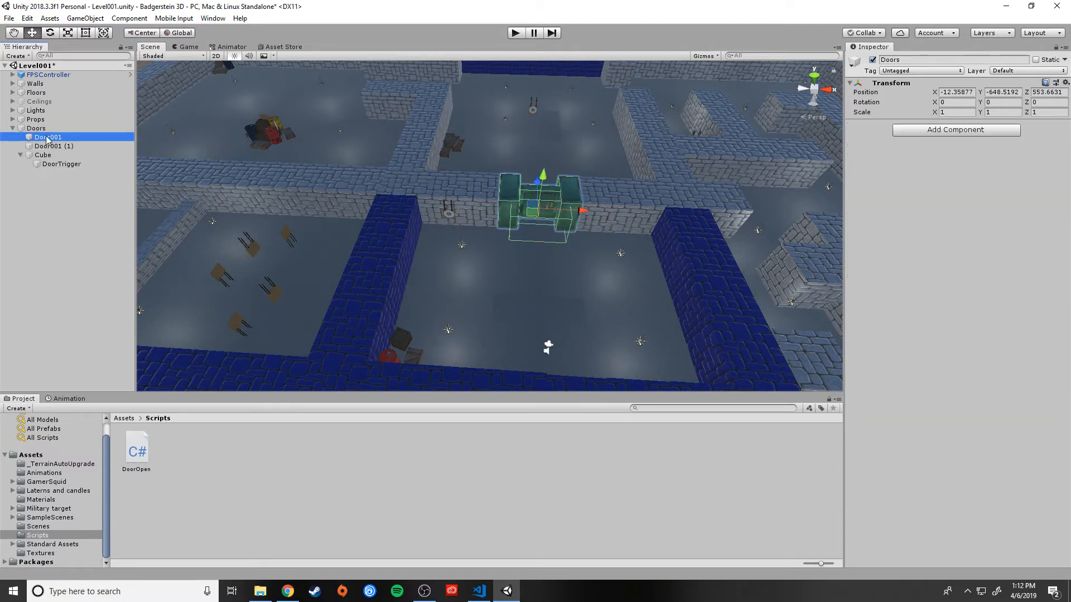
ctrl+click(53, 164)
shift+click(48, 156)
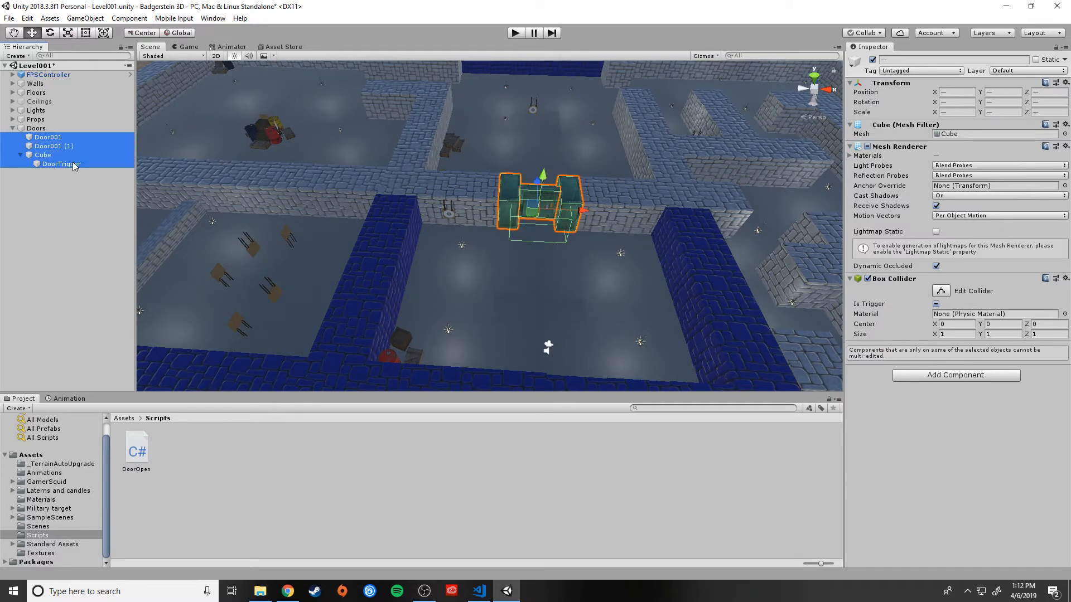
key(ctrl+d)
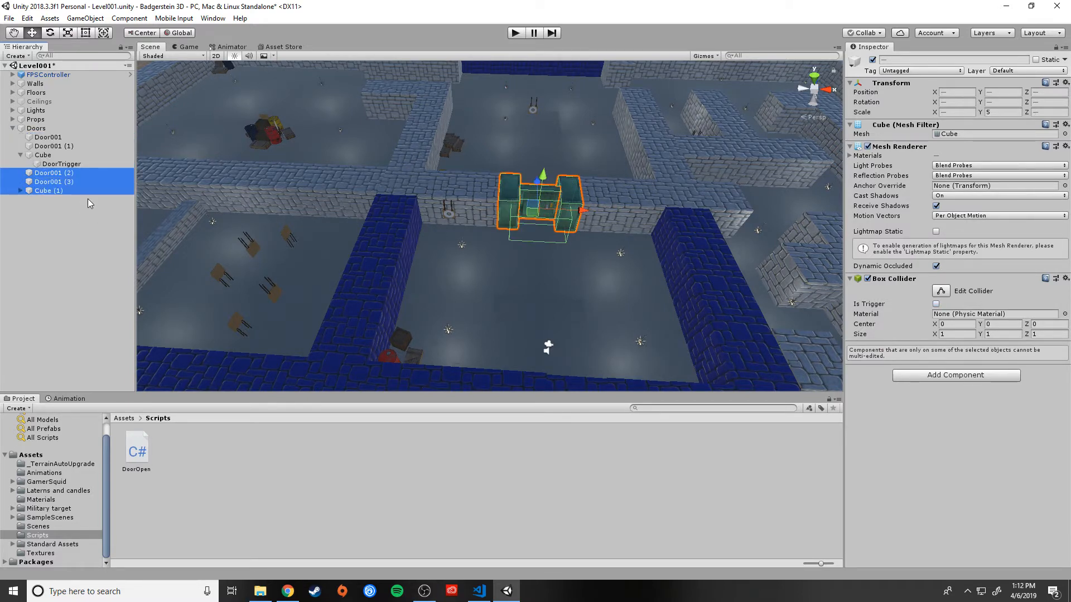
drag(539, 184, 525, 89)
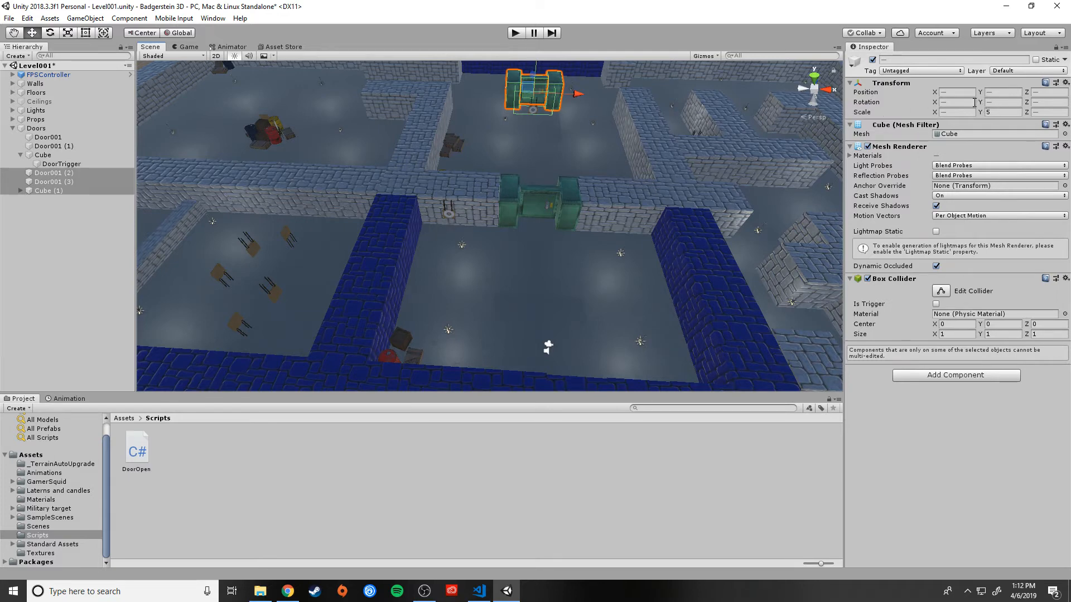
Try rotating and scaling the copied door pieces together, undoing the X rotation and scale changes and setting the Y rotation to 182.04
drag(936, 103, 976, 102)
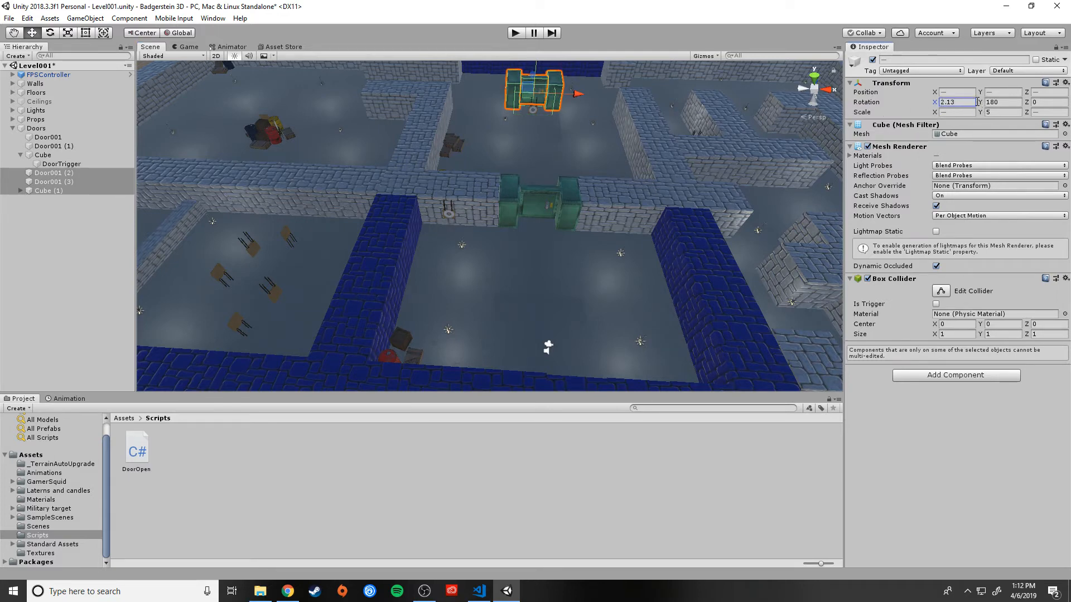
key(ctrl+z)
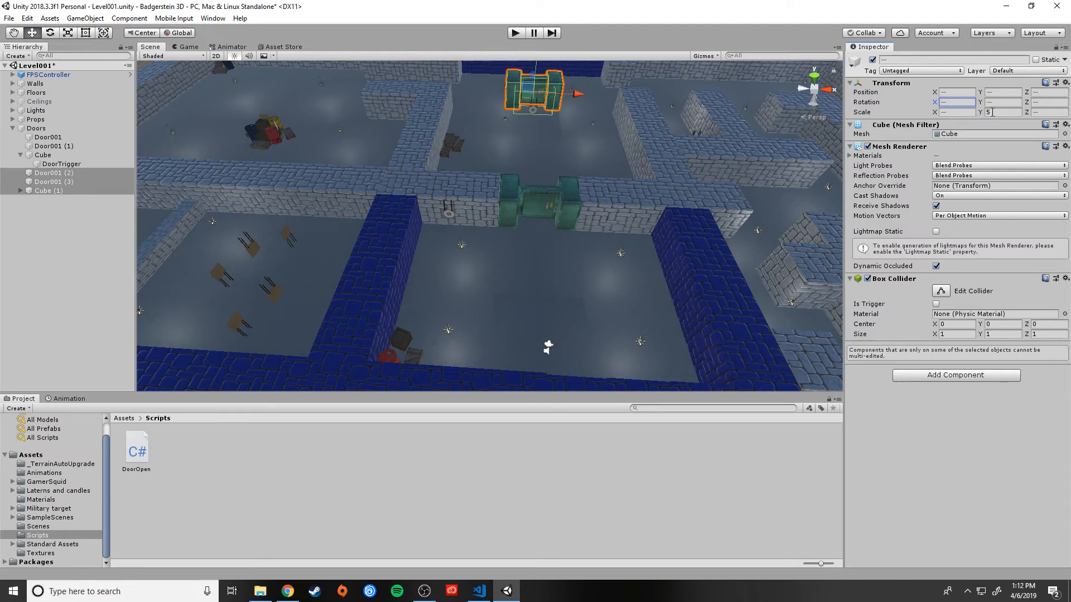
drag(1029, 114, 29, 117)
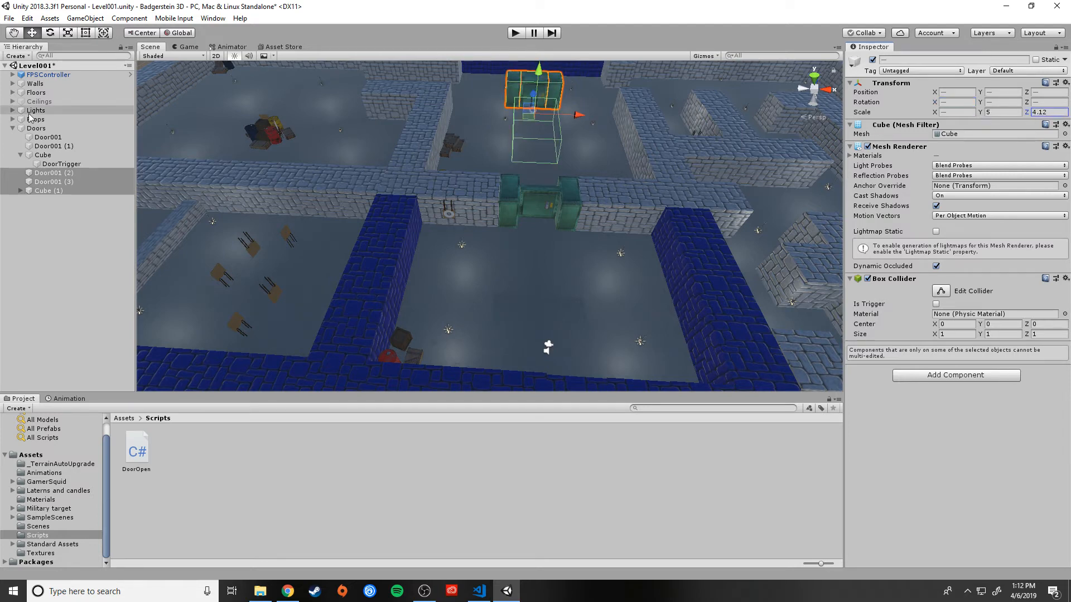
key(ctrl+z)
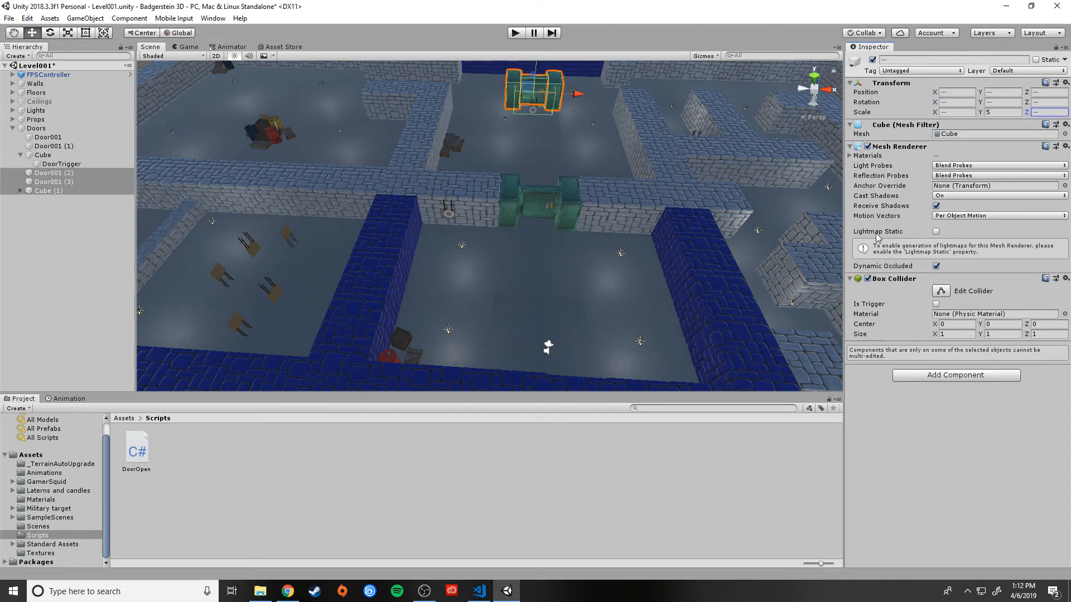
drag(979, 112, 1053, 114)
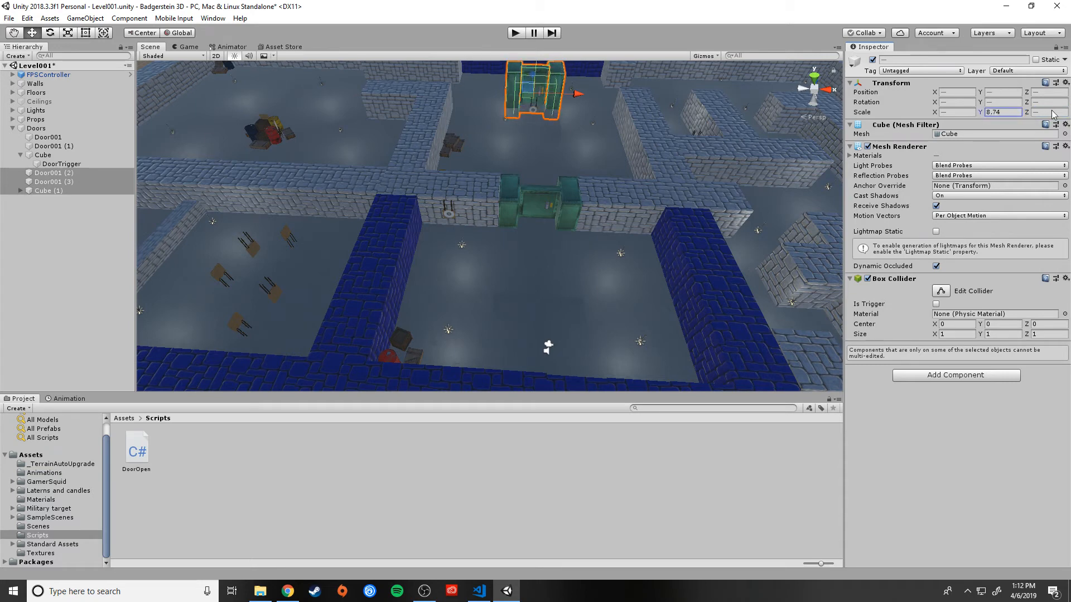
key(ctrl+z)
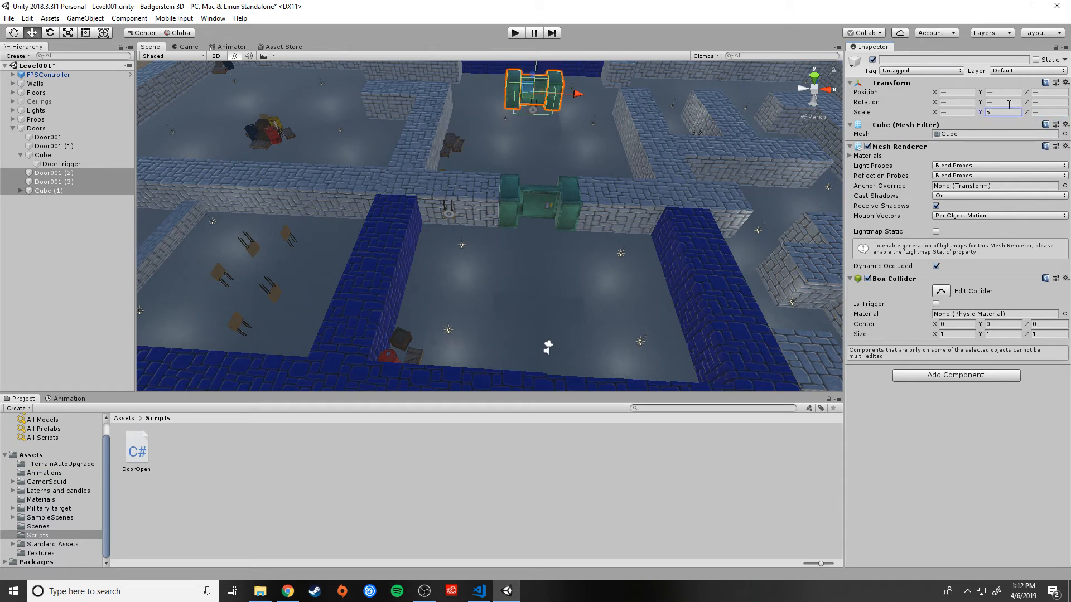
click(981, 103)
drag(982, 103, 998, 198)
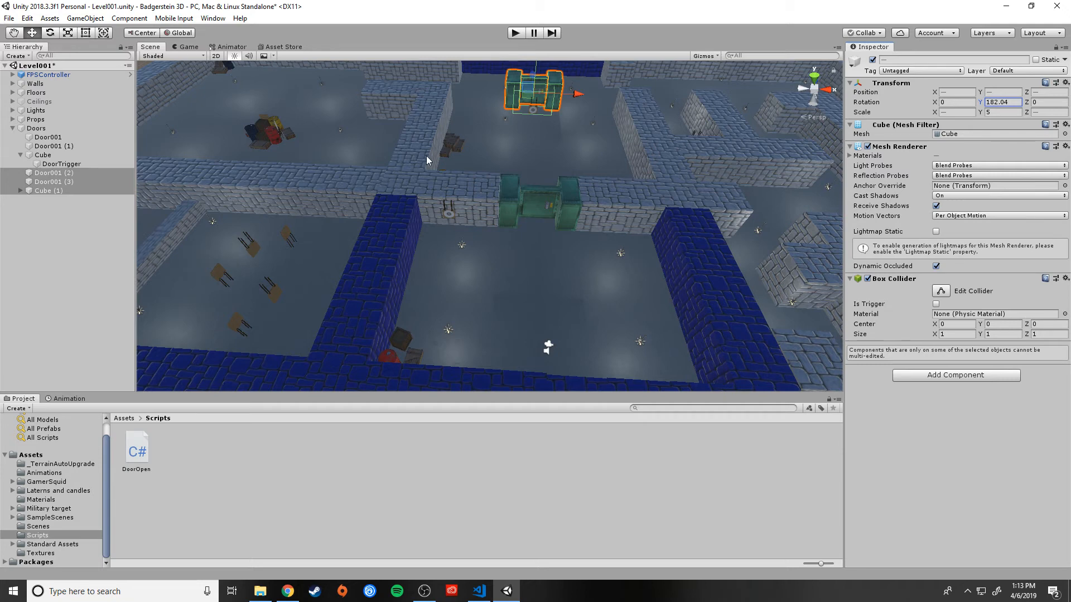
Delete the copied door pieces Door001 (2), Door001 (3) and Cube (1) from the Doors group
click(47, 173)
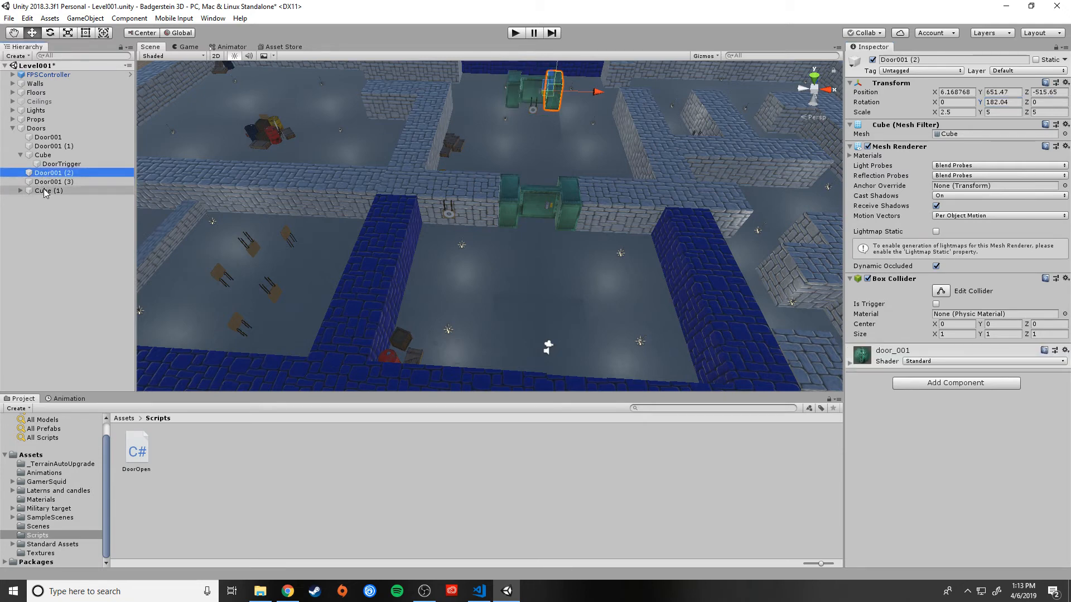
shift+click(45, 191)
right_click(45, 191)
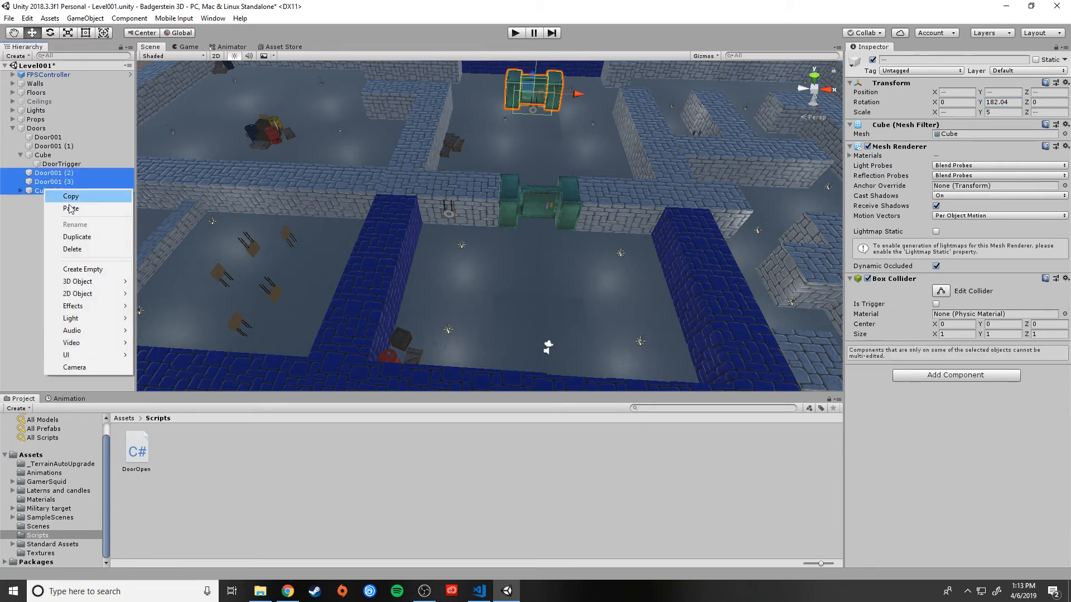
click(72, 249)
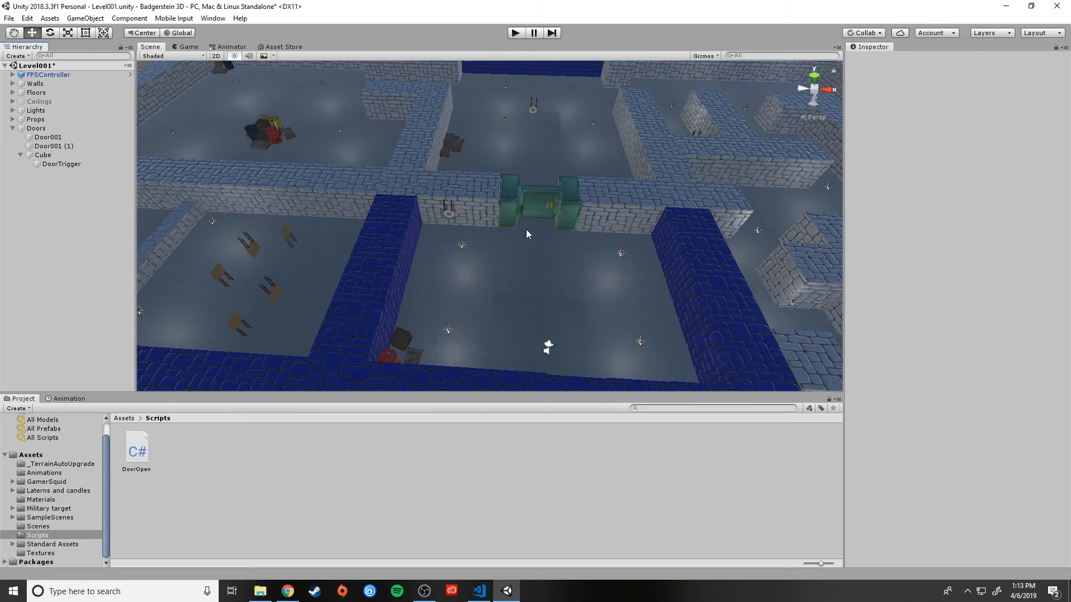
right_drag(628, 286, 565, 233)
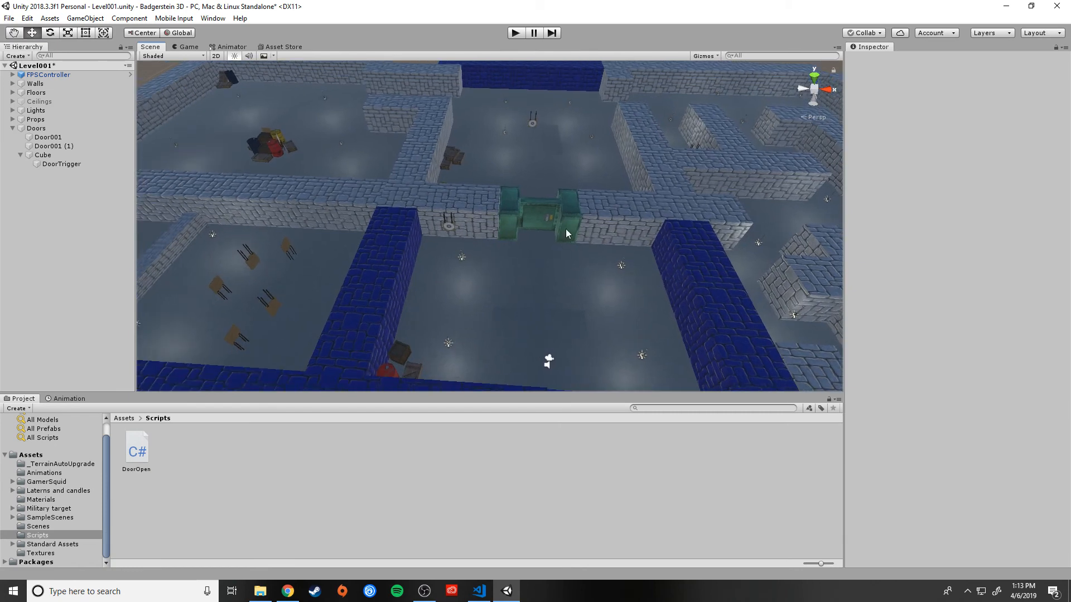